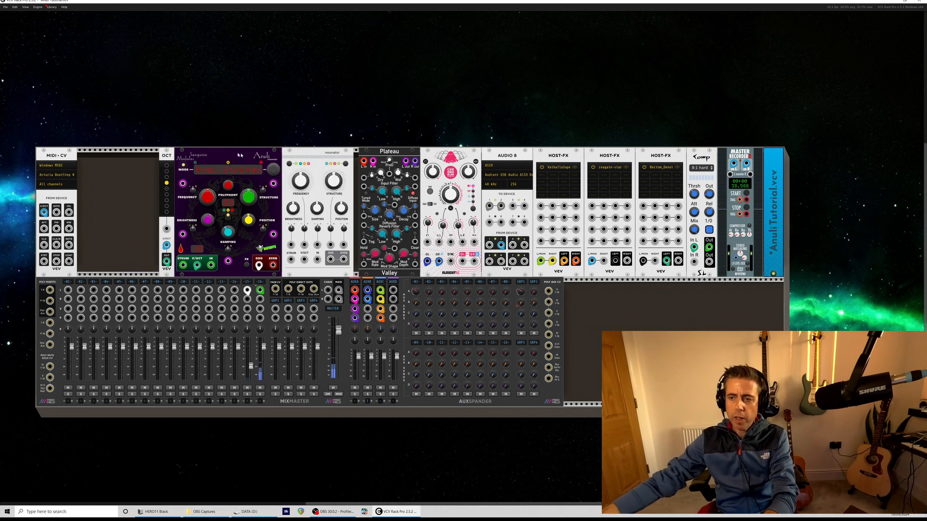
{"action": "right_click", "coordinate": [238, 150]}
{"action": "mouse_move", "coordinate": [255, 218]}
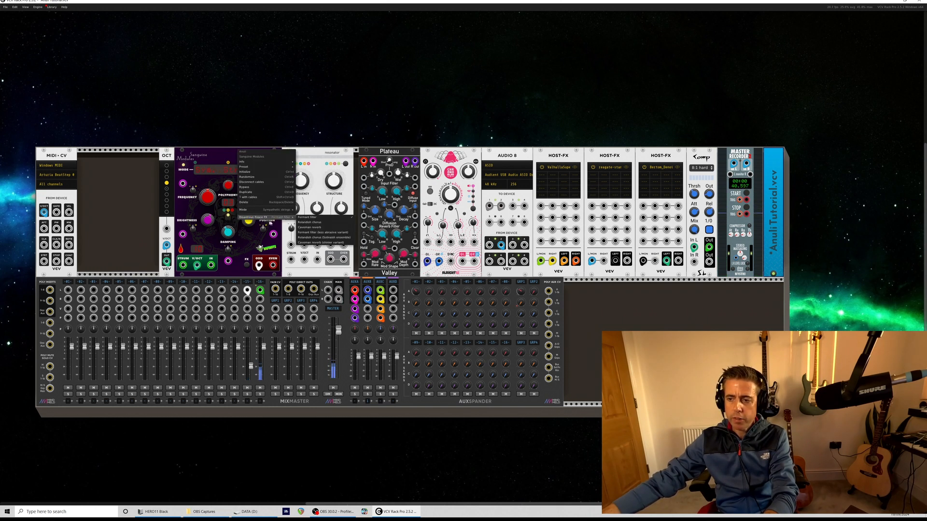
{"action": "left_click", "coordinate": [232, 185]}
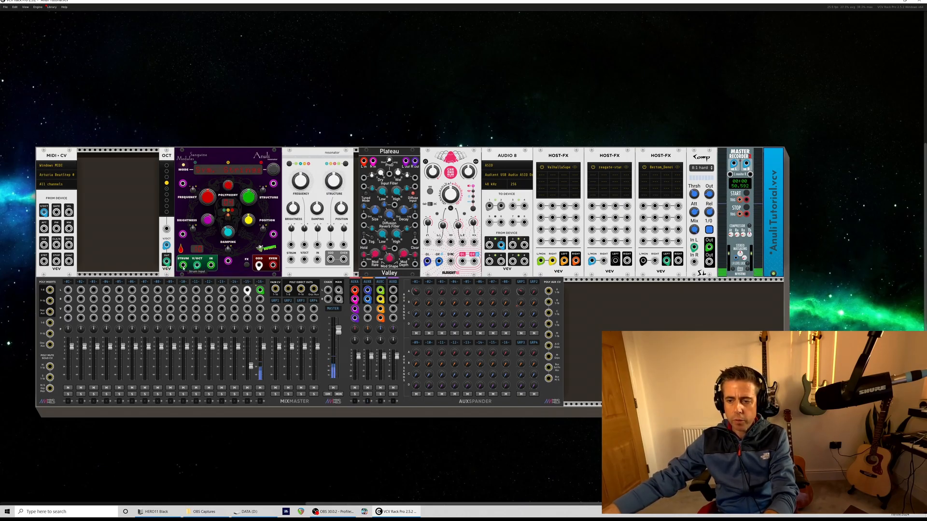
Patch the MIDI-CV gate output to Anuli's Strum input and choose the number of polyphony channels for MIDI-CV.
{"action": "left_click_drag", "start_coordinate": [183, 265], "coordinate": [56, 212]}
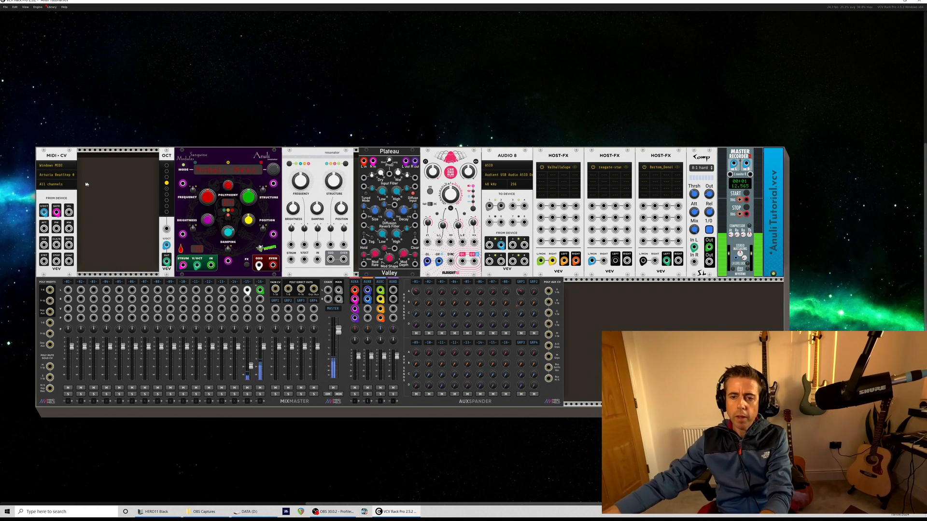
{"action": "right_click", "coordinate": [43, 196]}
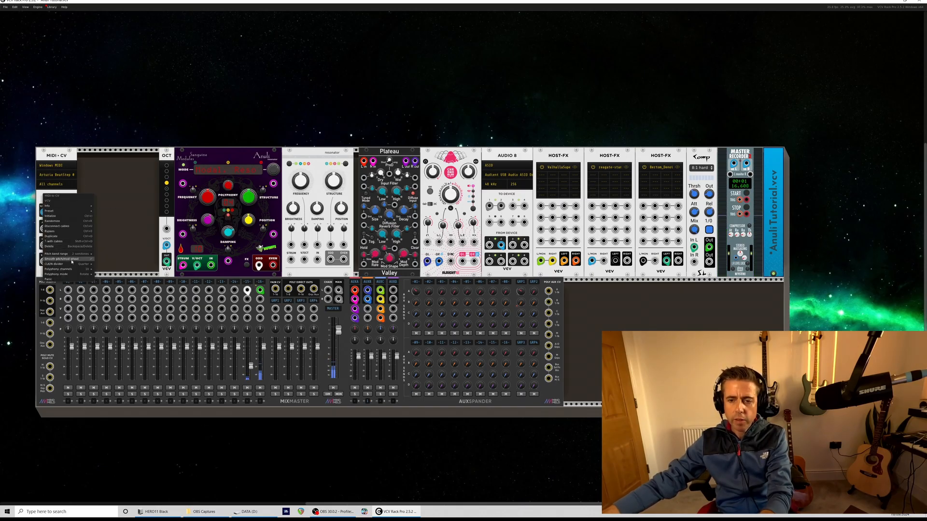
{"action": "mouse_move", "coordinate": [70, 271]}
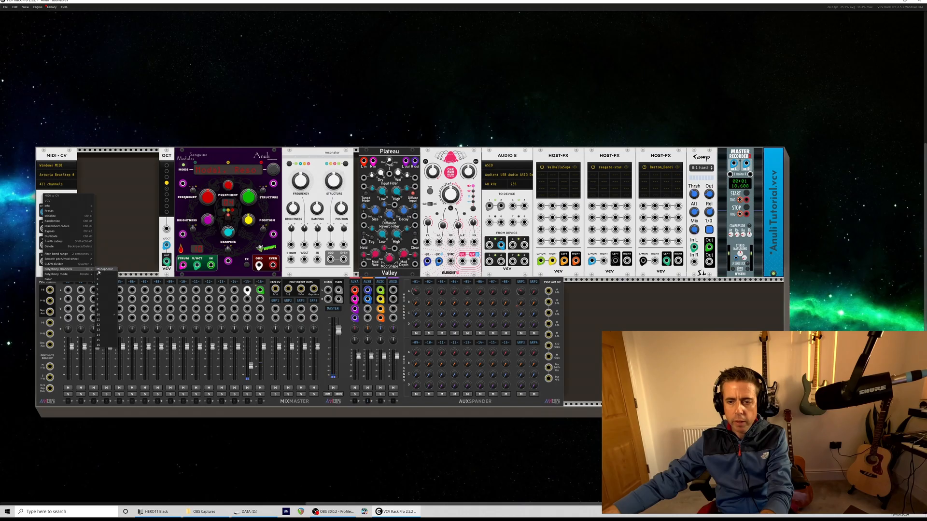
{"action": "left_click", "coordinate": [106, 315]}
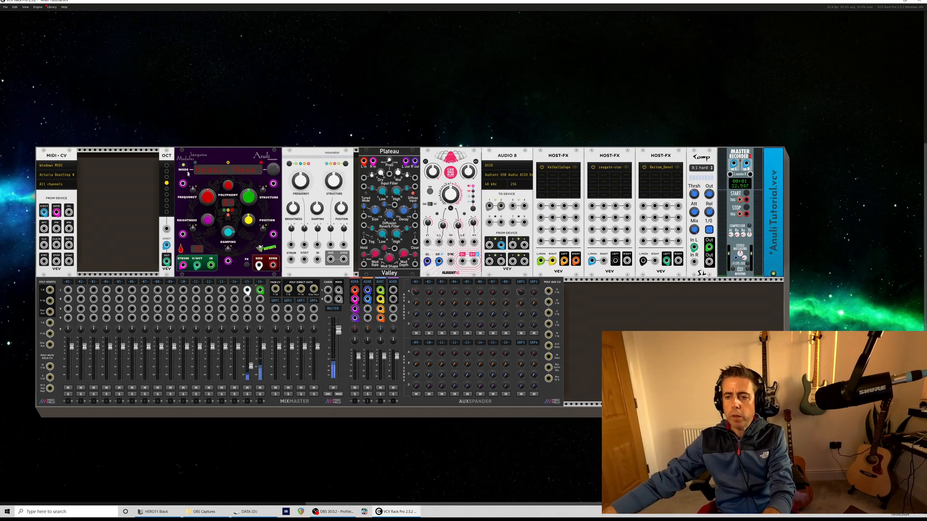
Unplug the gate cable from MIDI-CV and add a Noise module in the empty rack space before the octave module.
{"action": "left_click_drag", "start_coordinate": [56, 212], "coordinate": [155, 247]}
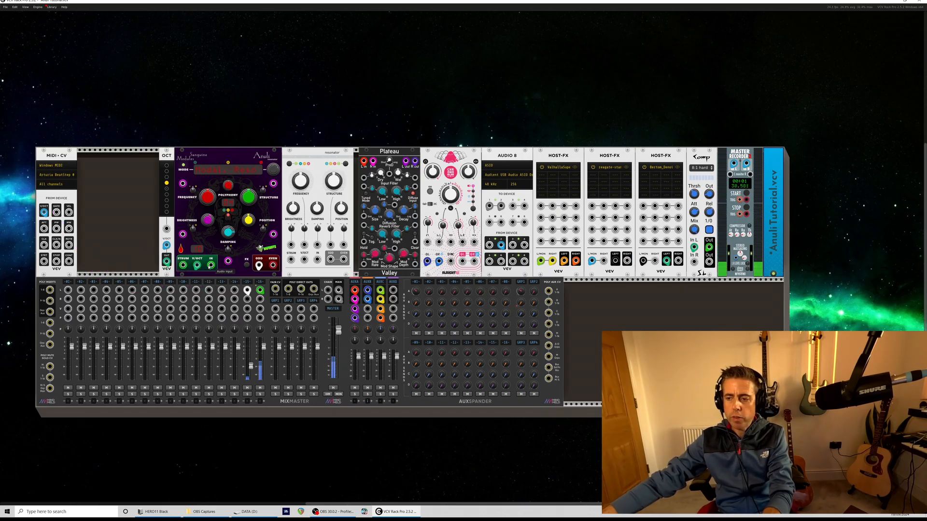
{"action": "right_click", "coordinate": [111, 201]}
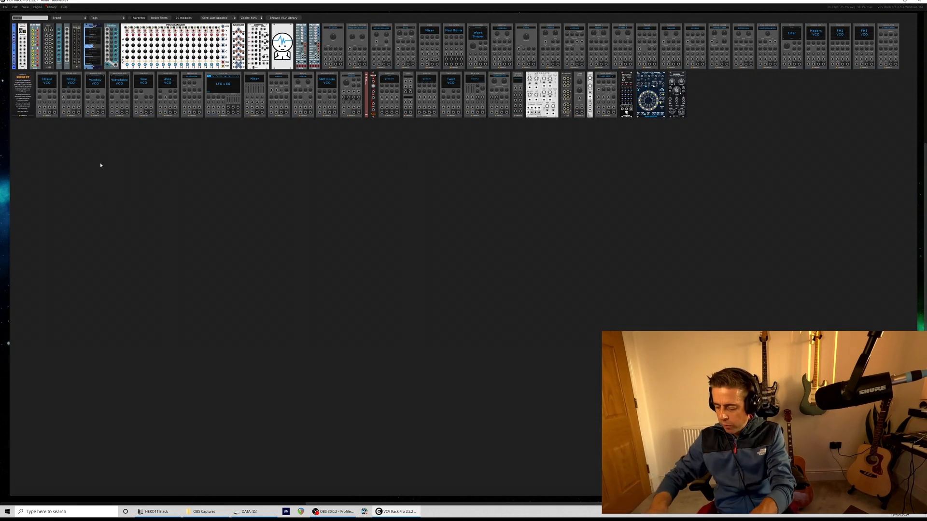
{"action": "type", "text": "noise"}
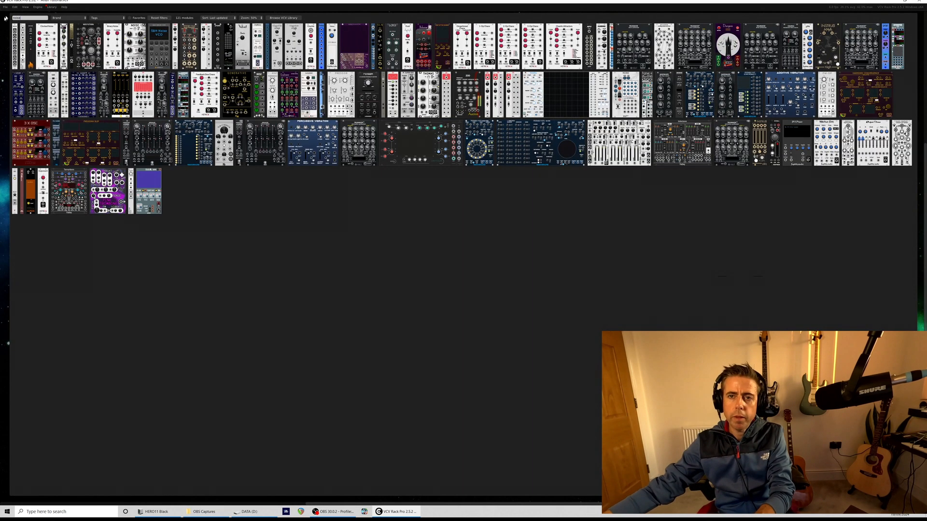
{"action": "key", "text": "Escape"}
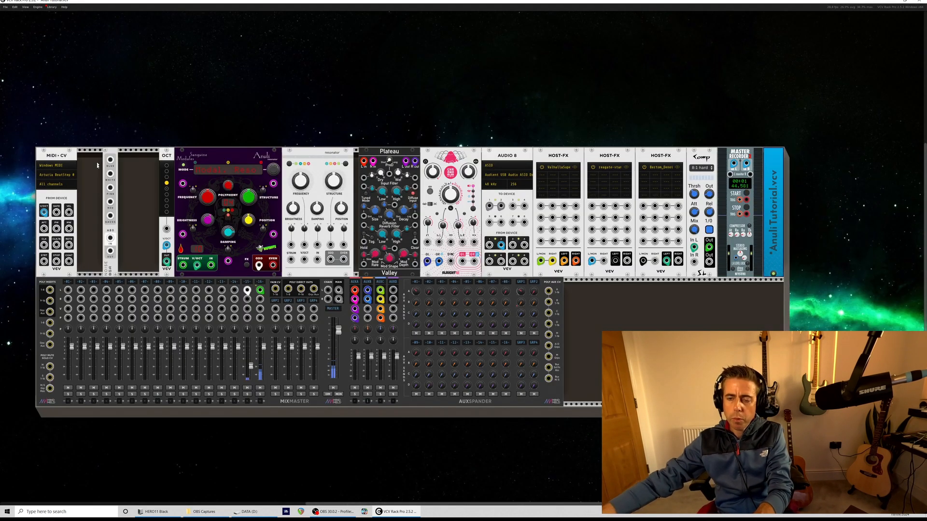
Set the Noise module's polyphony channels to 16.
{"action": "right_click", "coordinate": [110, 261]}
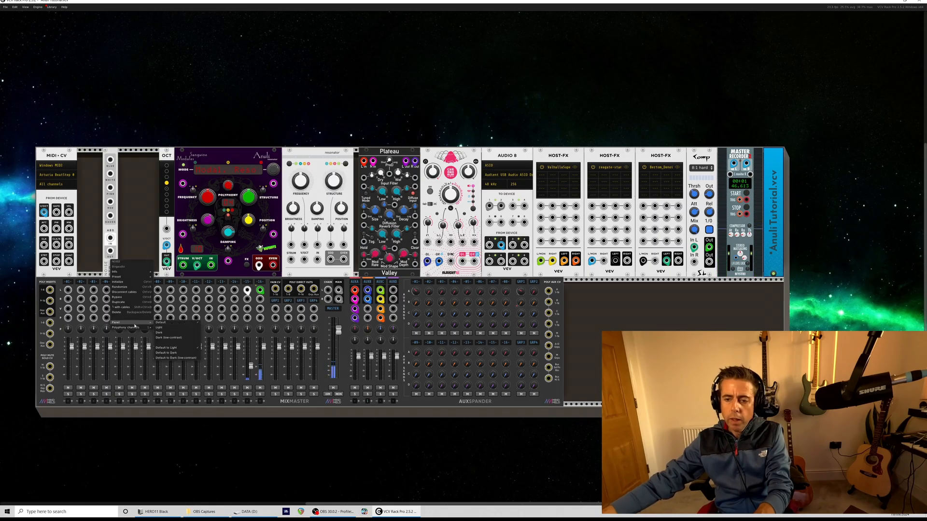
{"action": "mouse_move", "coordinate": [131, 327]}
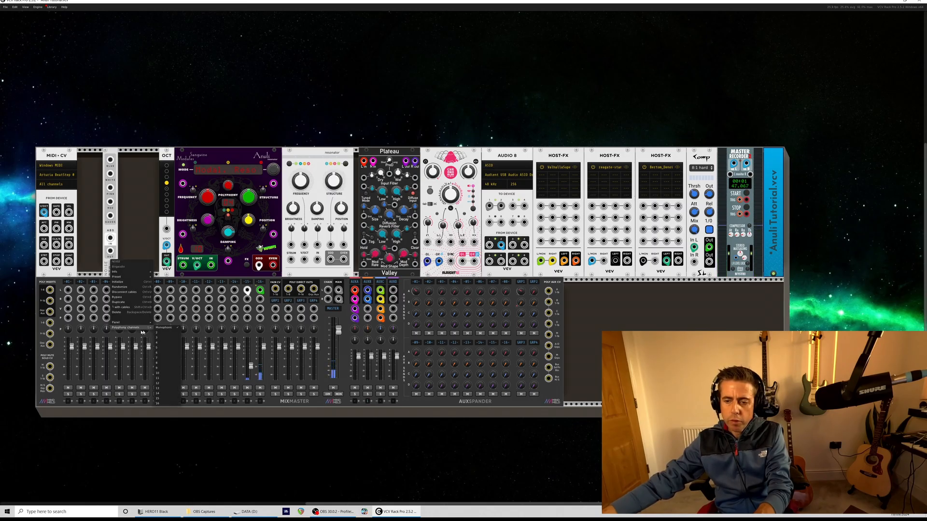
{"action": "left_click", "coordinate": [165, 404]}
Add an ADSR EG module between the Noise and OCT modules, and a VCA between MIDI-CV and Noise.
{"action": "key", "text": "Return"}
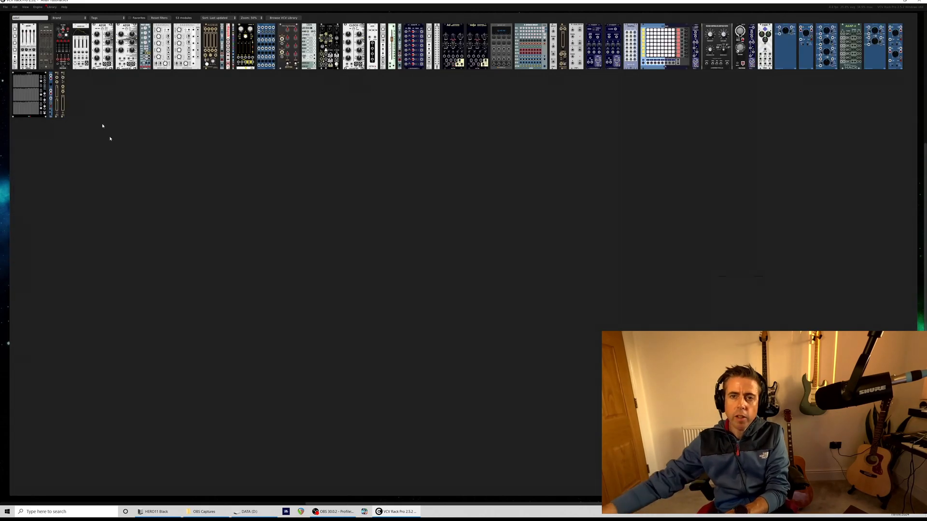
{"action": "left_click", "coordinate": [103, 137]}
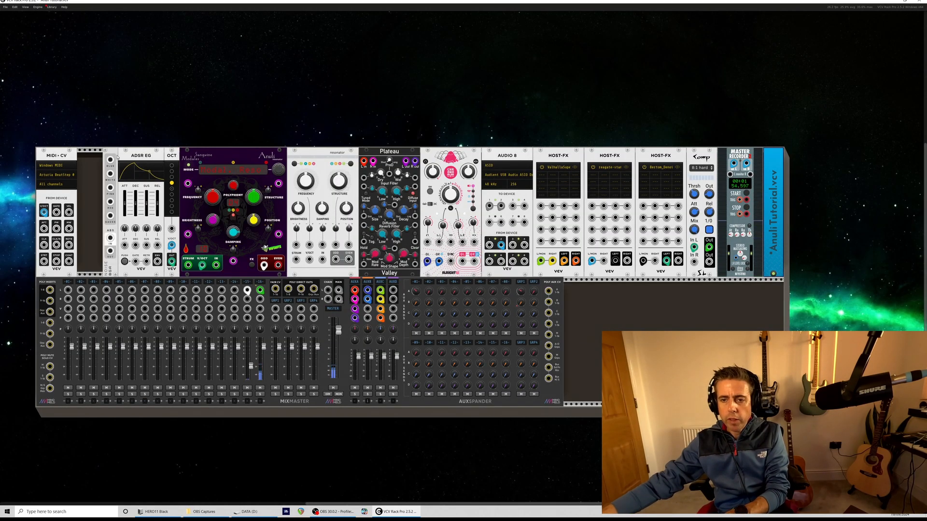
{"action": "key", "text": "Return"}
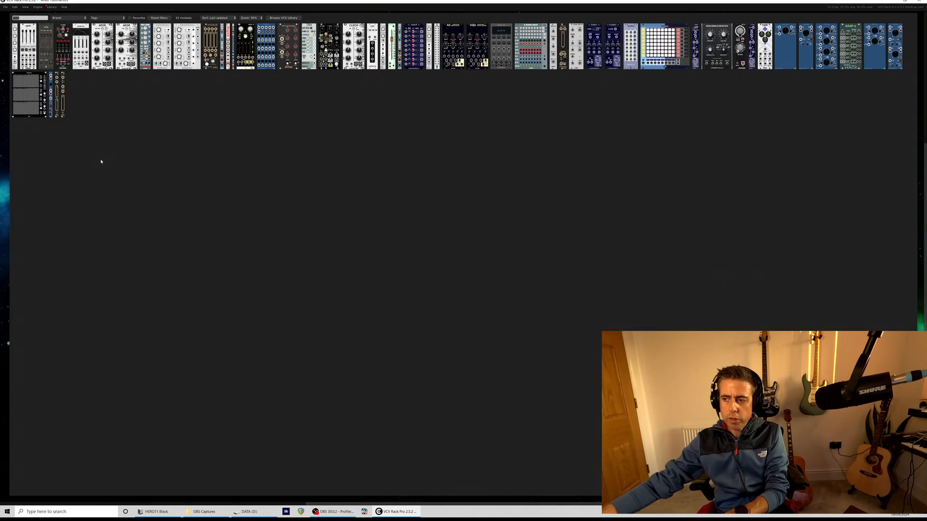
{"action": "type", "text": "vca"}
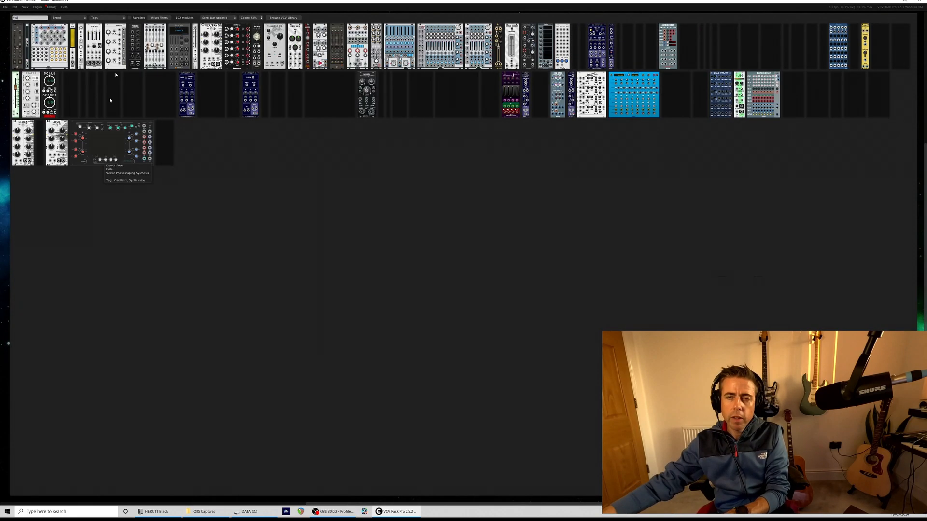
{"action": "key", "text": "Escape"}
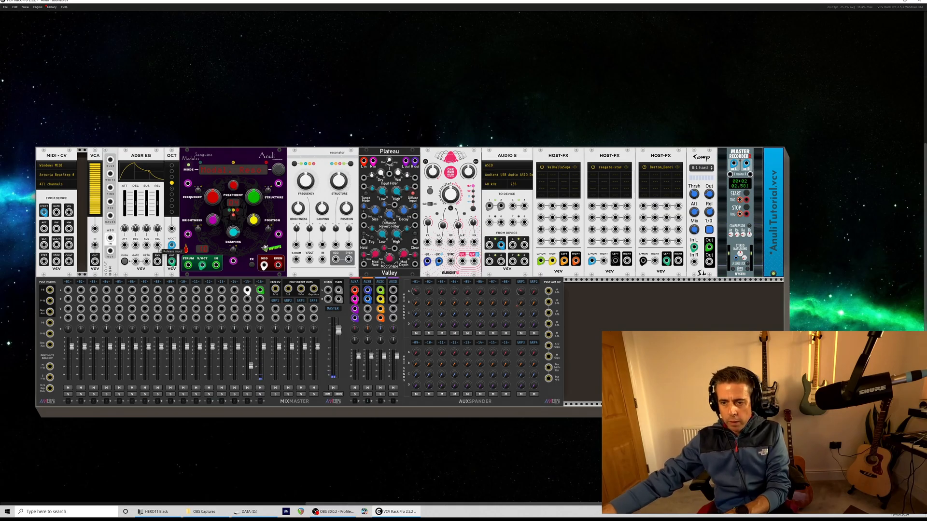
Patch the ADSR envelope output to the VCA's CV input and route a noise output through the VCA into Anuli's In.
{"action": "left_click_drag", "start_coordinate": [157, 262], "coordinate": [92, 231]}
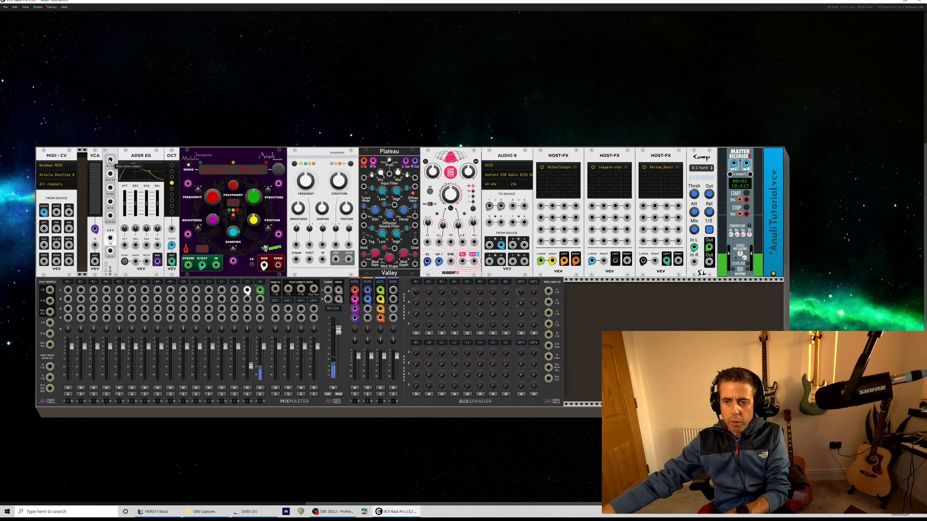
{"action": "mouse_move", "coordinate": [110, 175]}
{"action": "left_mouse_down"}
{"action": "mouse_move", "coordinate": [95, 244]}
{"action": "mouse_move", "coordinate": [124, 264]}
{"action": "mouse_move", "coordinate": [216, 265]}
{"action": "left_mouse_up"}
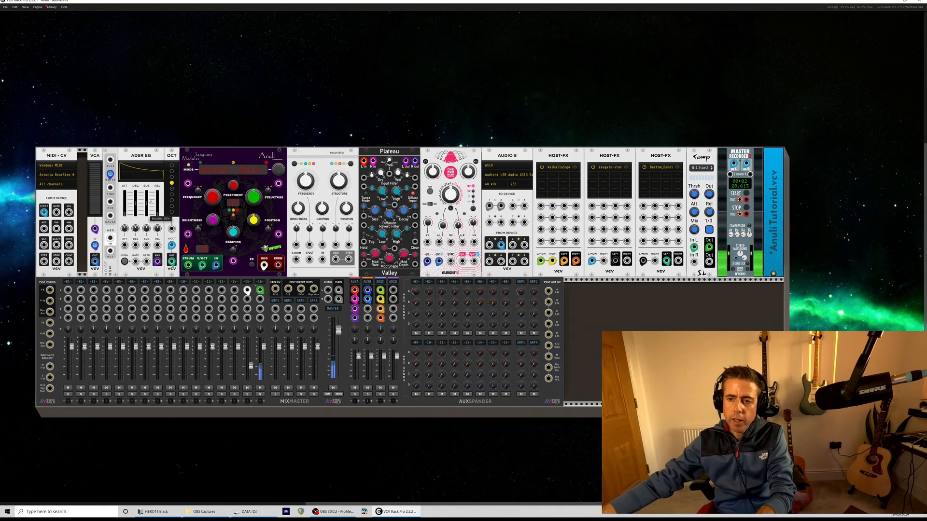
Lower the ADSR envelope's sustain while comparing the sound with mixer channel 15 muted and unmuted.
{"action": "left_click_drag", "start_coordinate": [147, 203], "coordinate": [146, 214]}
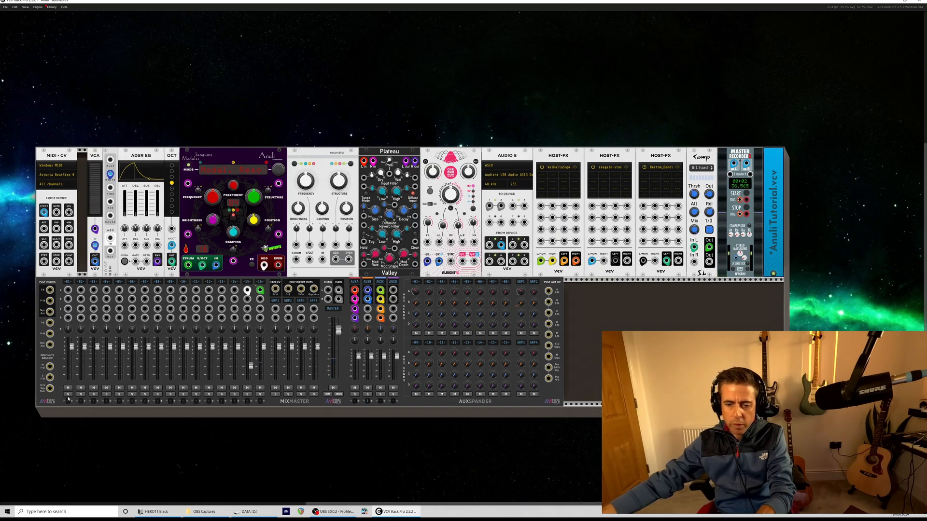
{"action": "left_click", "coordinate": [125, 261]}
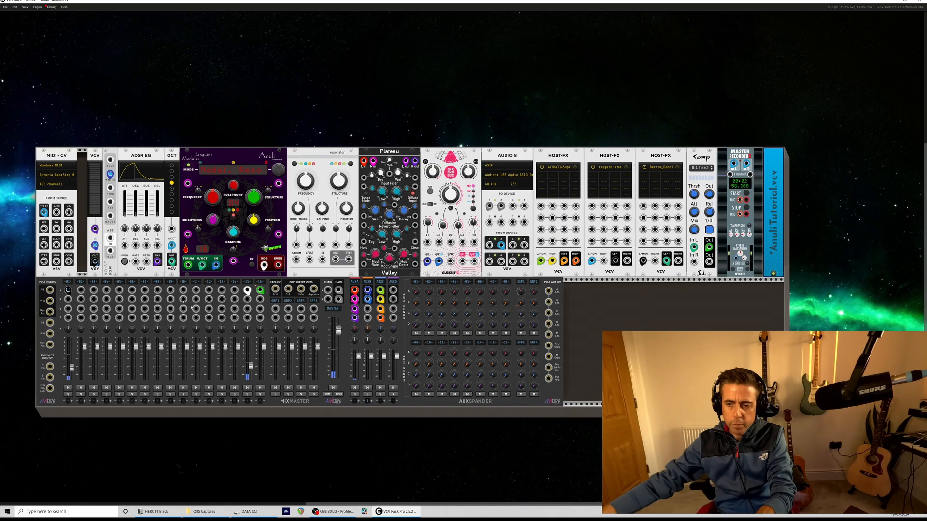
{"action": "left_click", "coordinate": [247, 388]}
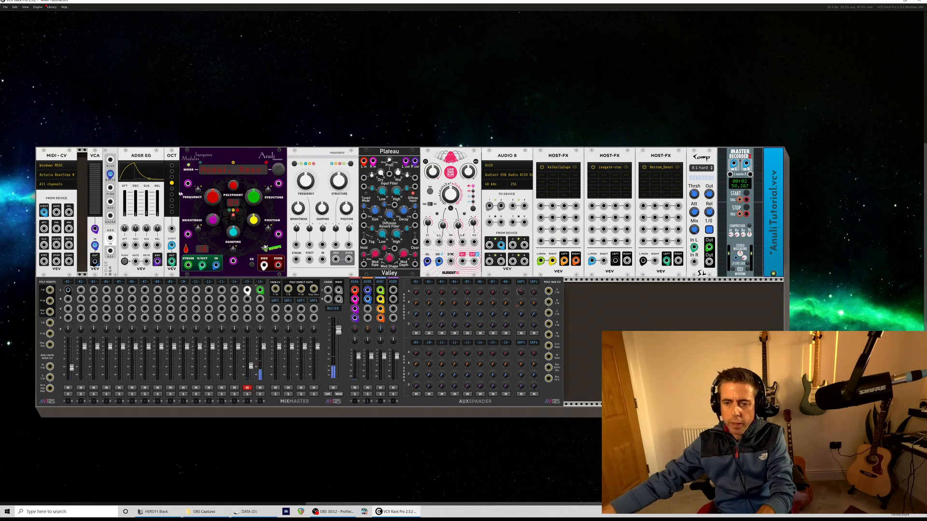
{"action": "left_click", "coordinate": [124, 262]}
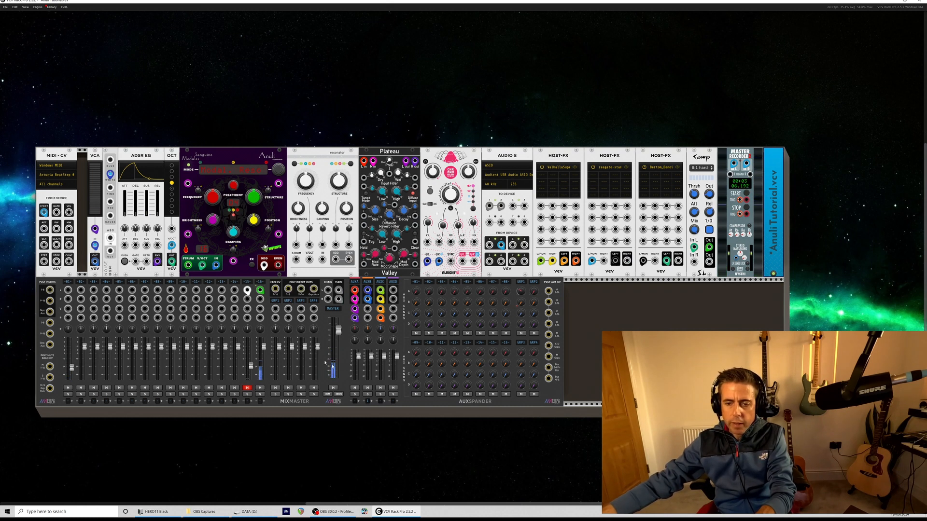
{"action": "left_click", "coordinate": [248, 388]}
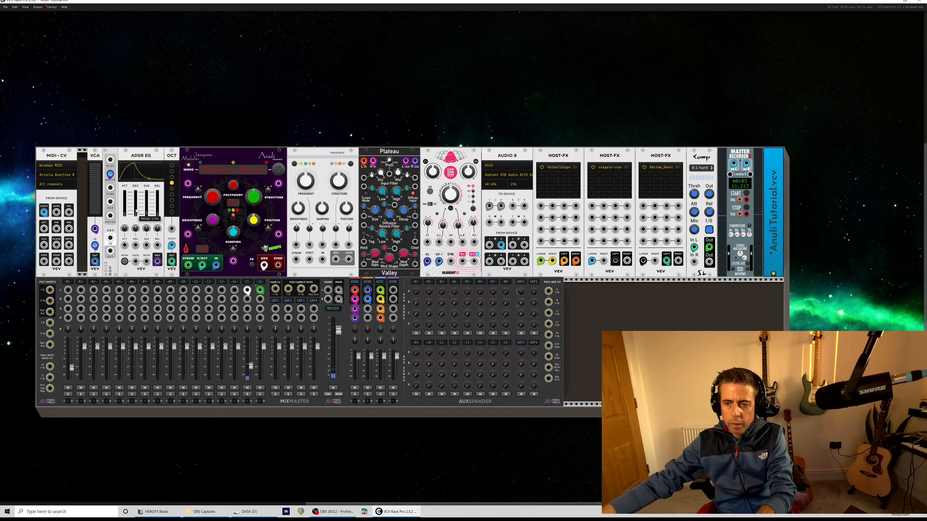
{"action": "left_click_drag", "start_coordinate": [146, 215], "coordinate": [147, 218]}
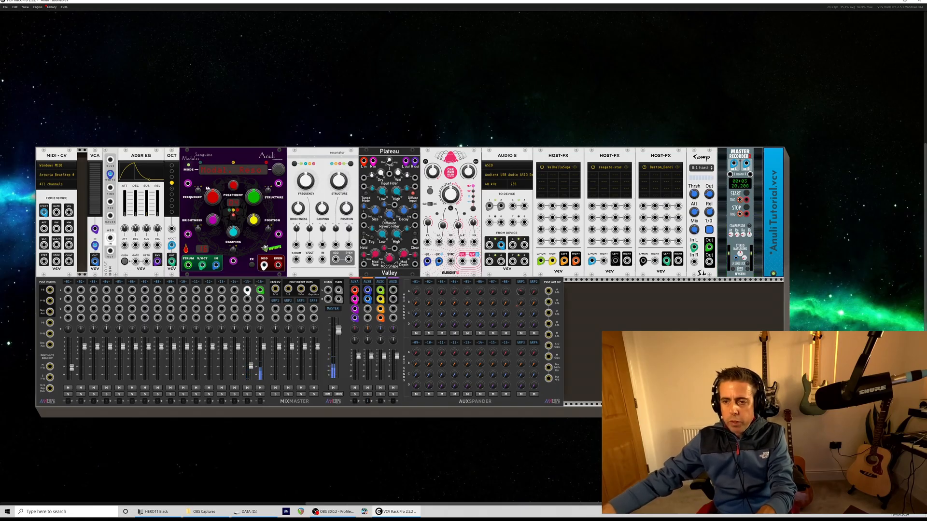
Move the VCA to the rack row above and insert a Surge XT Filter between the VCA's output and Anuli's In.
{"action": "left_click_drag", "start_coordinate": [97, 151], "coordinate": [55, 24]}
{"action": "right_click", "coordinate": [152, 114]}
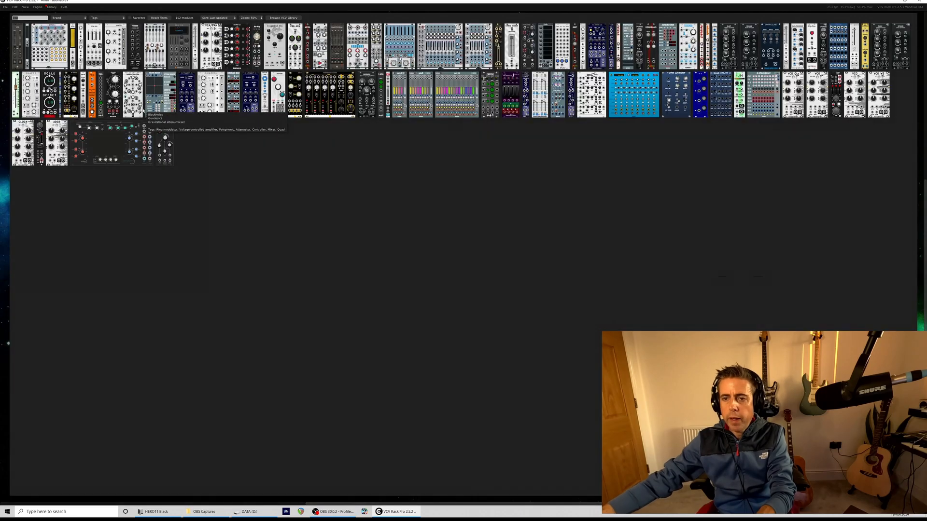
{"action": "type", "text": "filter"}
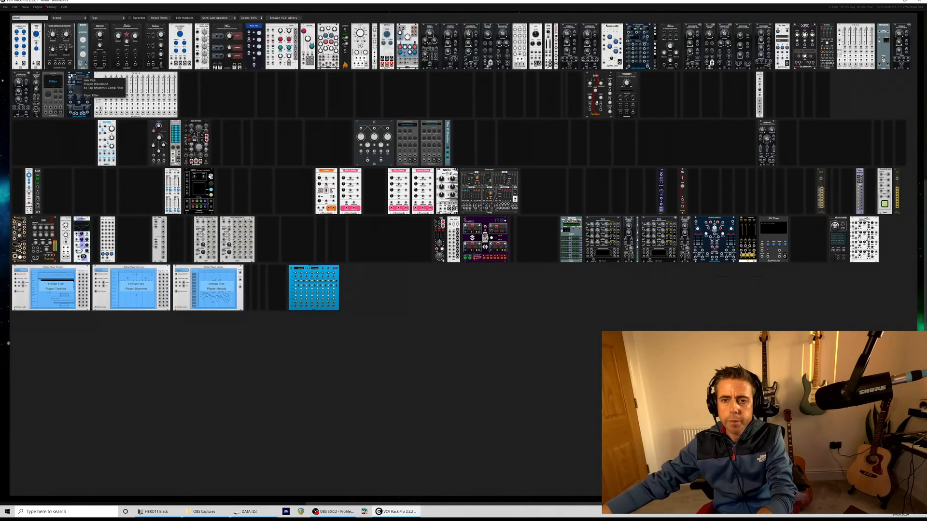
{"action": "left_click", "coordinate": [145, 30]}
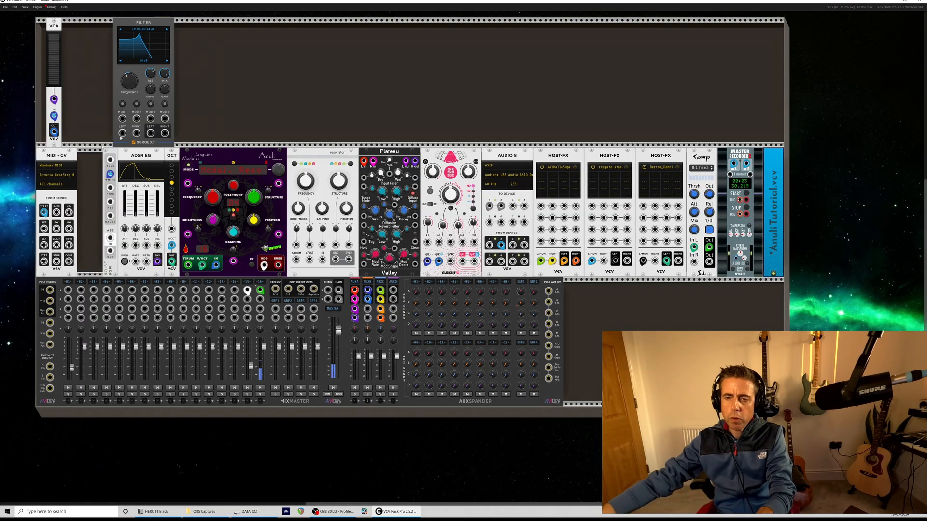
{"action": "left_click_drag", "start_coordinate": [53, 131], "coordinate": [217, 266]}
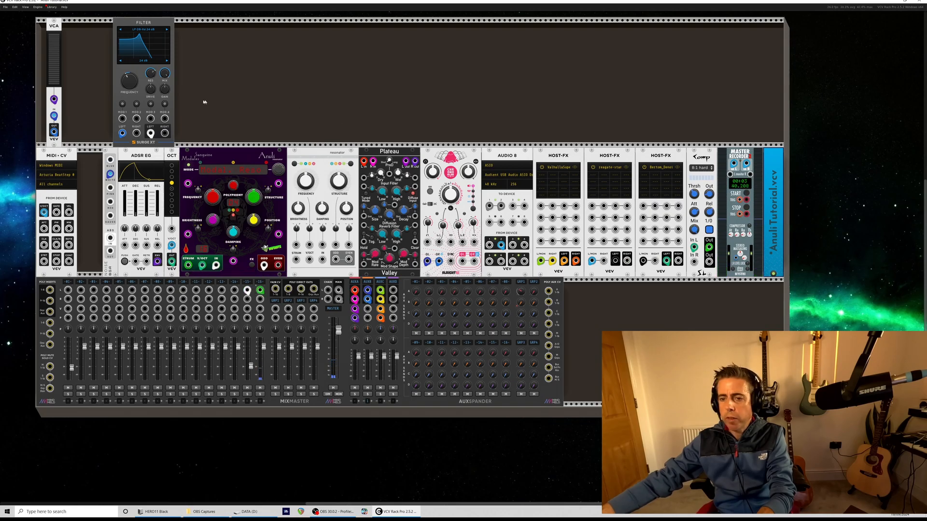
Add a Bogaudio LFO beside the filter and patch one of its outputs to the filter's Mod 1 input.
{"action": "right_click", "coordinate": [204, 102]}
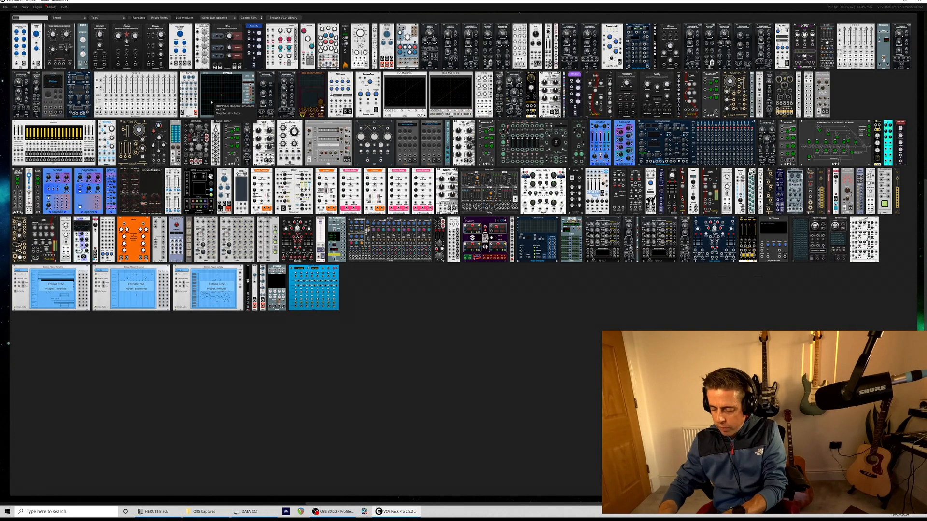
{"action": "type", "text": "lfo"}
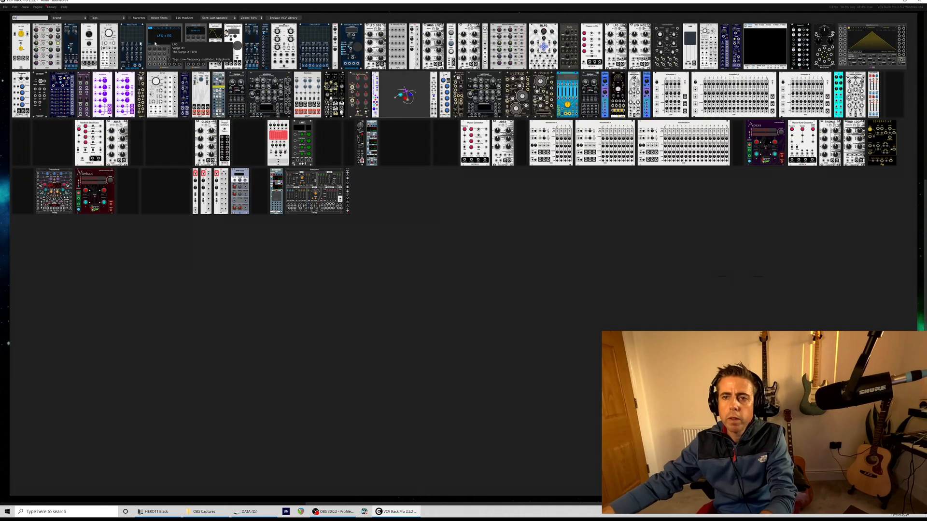
{"action": "left_click", "coordinate": [155, 43]}
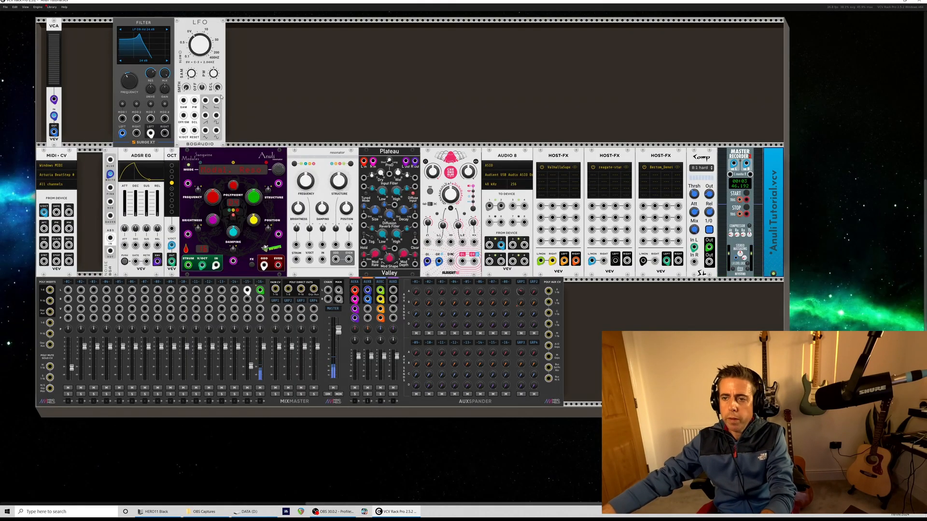
{"action": "left_click_drag", "start_coordinate": [217, 100], "coordinate": [122, 118]}
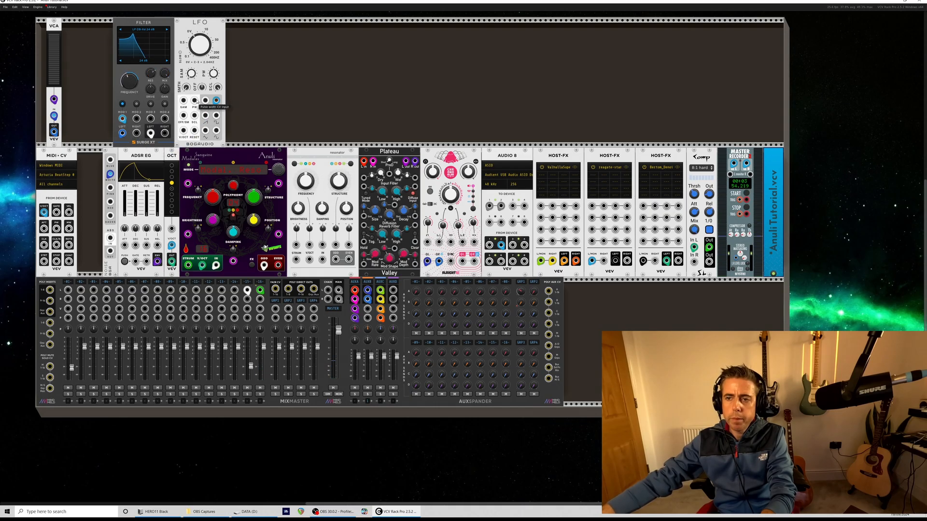
Set the Surge XT Filter to the BP 24 dB bandpass type and adjust its resonance and Mod 1 modulation.
{"action": "left_click", "coordinate": [139, 32]}
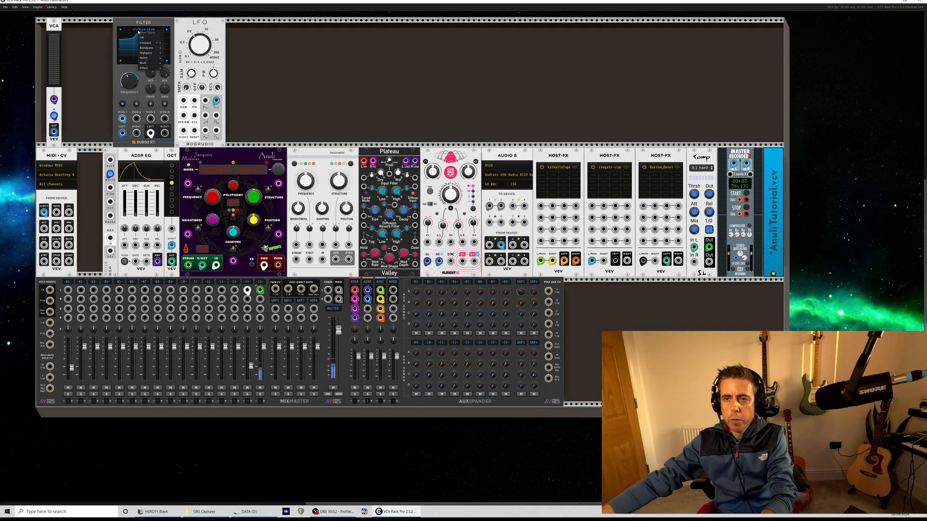
{"action": "mouse_move", "coordinate": [142, 48]}
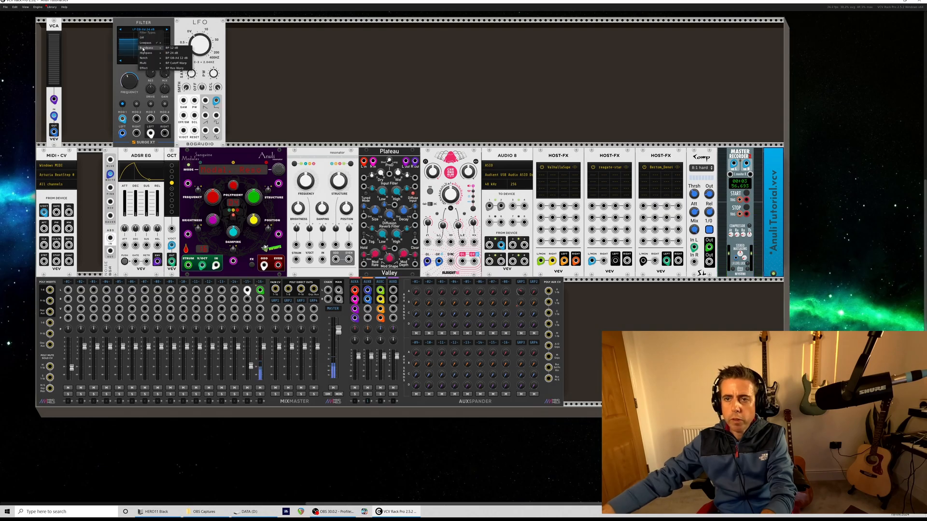
{"action": "left_click", "coordinate": [173, 53]}
{"action": "left_click_drag", "start_coordinate": [151, 74], "coordinate": [151, 79]}
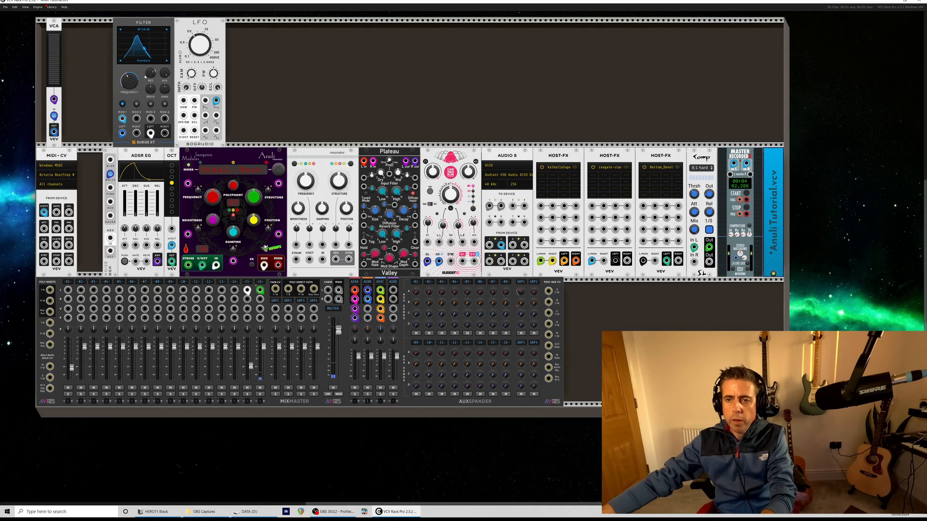
{"action": "left_click", "coordinate": [122, 104]}
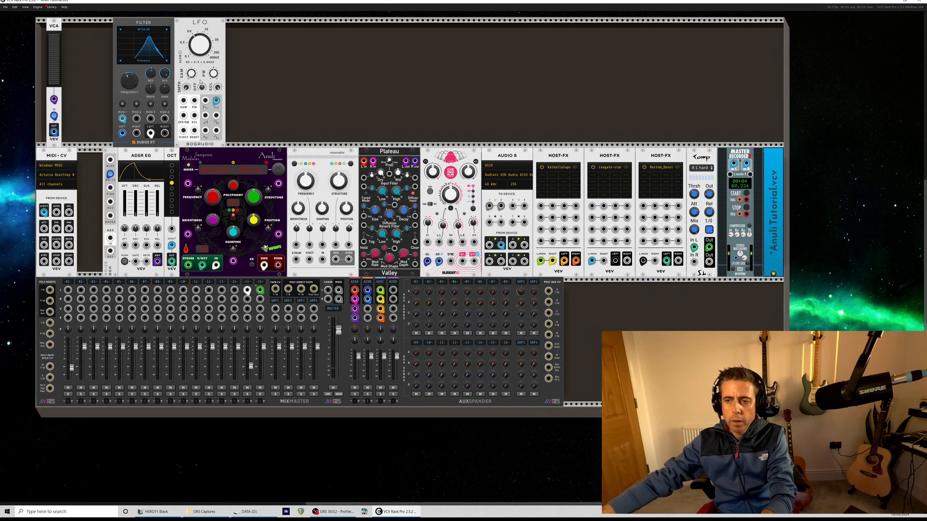
{"action": "mouse_move", "coordinate": [216, 105]}
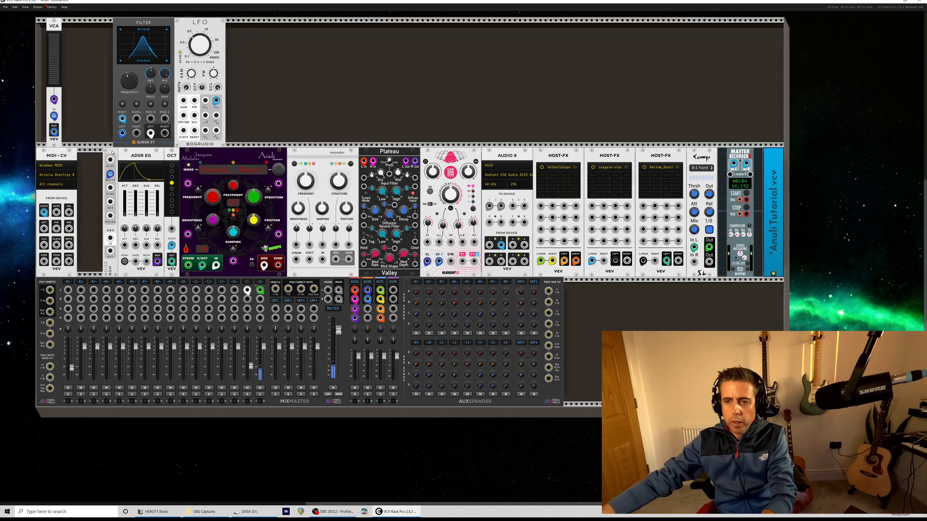
Patch the filter's output to mixer channel 1 and trigger the ADSR envelope to audition the filtered noise.
{"action": "left_click_drag", "start_coordinate": [68, 291], "coordinate": [151, 133]}
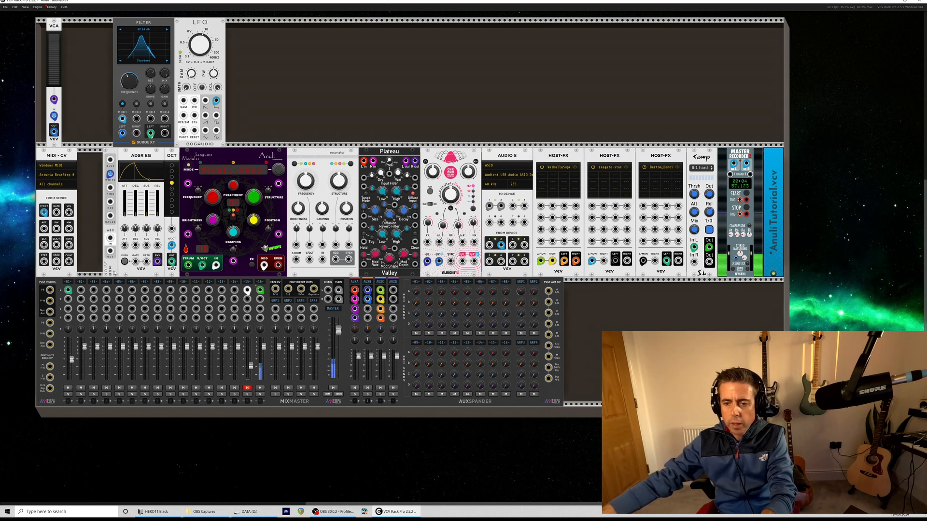
{"action": "left_click", "coordinate": [125, 261]}
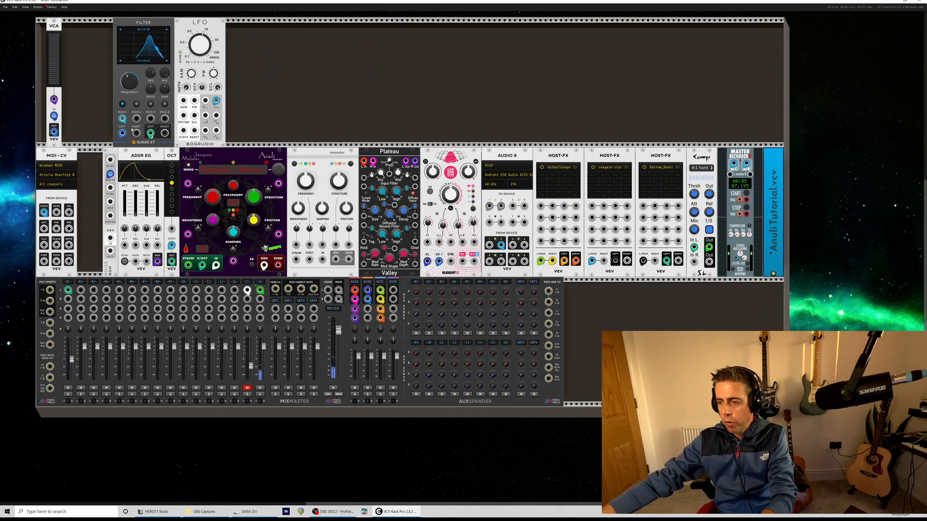
Add a HetrickCV Random Gates module beside the LFO and duplicate it.
{"action": "right_click", "coordinate": [243, 62]}
{"action": "type", "text": "l"}
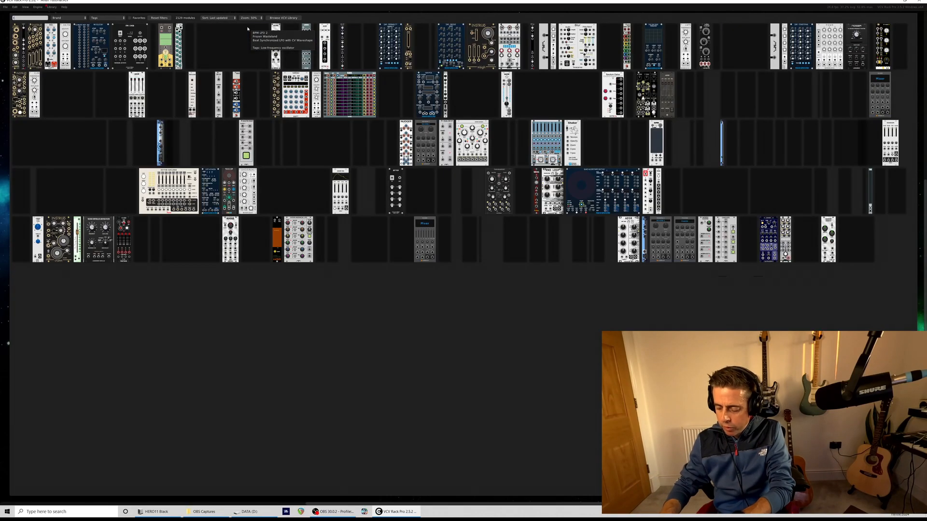
{"action": "type", "text": "and"}
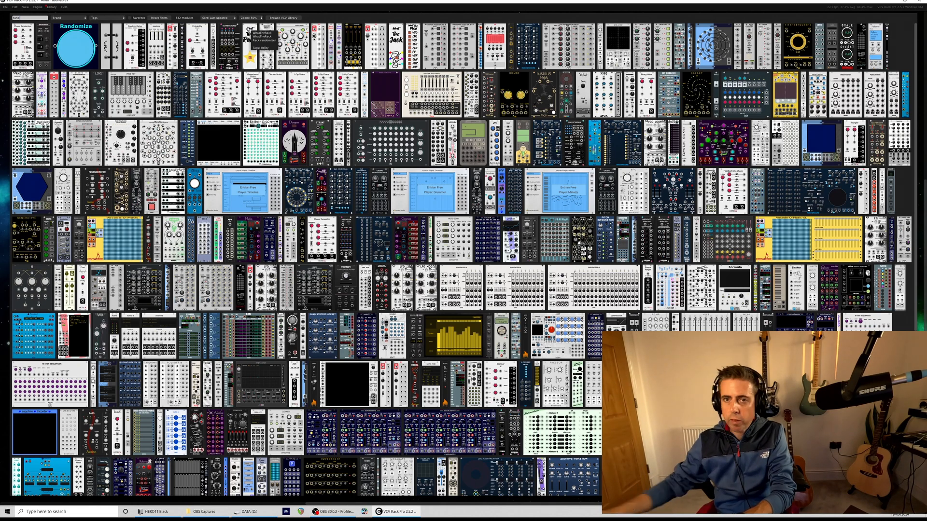
{"action": "left_click", "coordinate": [141, 39]}
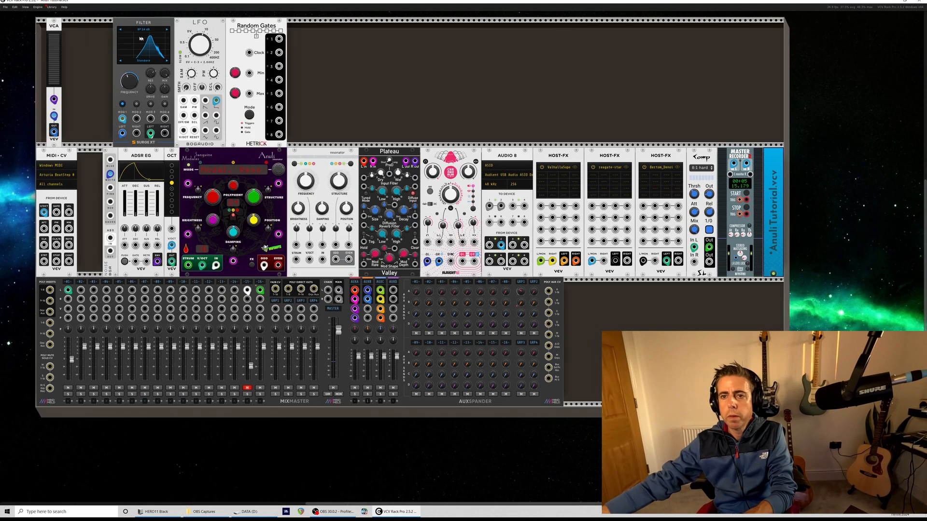
{"action": "left_click", "coordinate": [287, 44]}
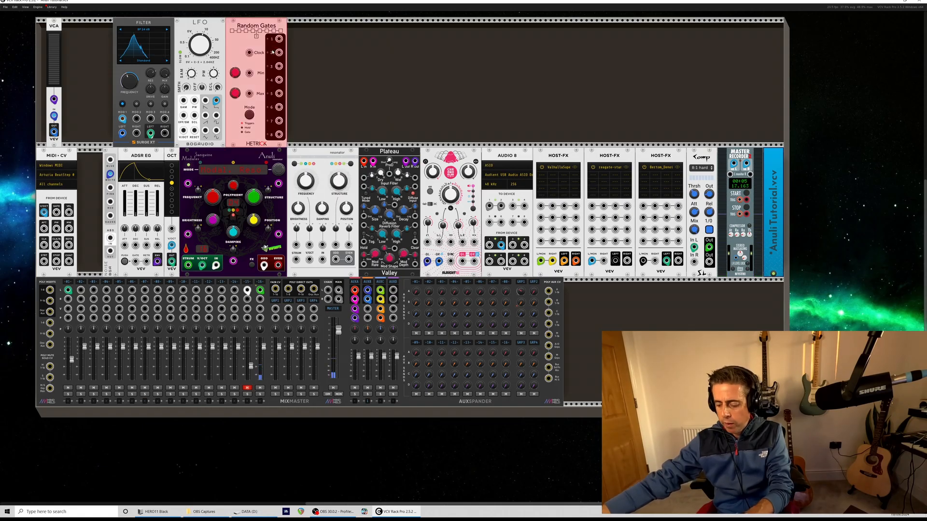
{"action": "key", "text": "ctrl+d"}
Add a VCV Merge module beside the Random Gates pair and patch the first gate output to its first input.
{"action": "left_click", "coordinate": [389, 42]}
{"action": "right_click", "coordinate": [389, 41]}
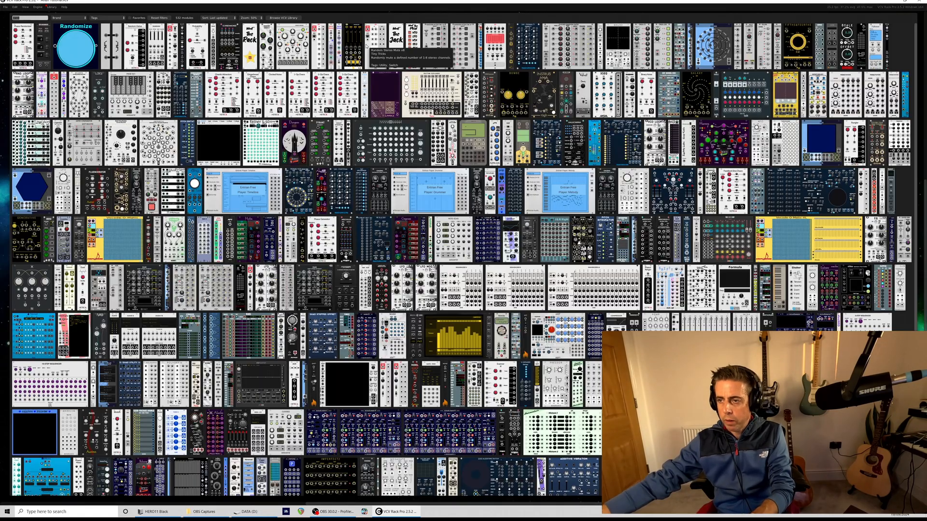
{"action": "type", "text": "merge"}
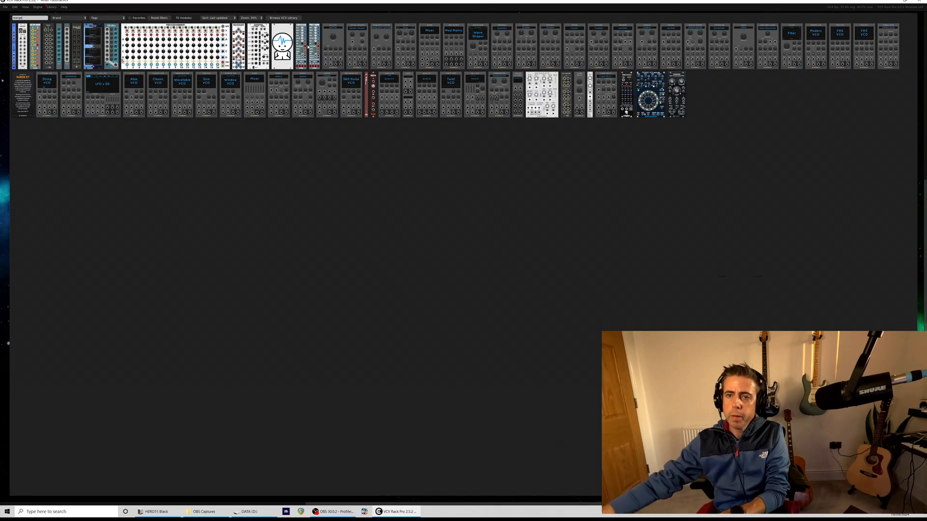
{"action": "left_click", "coordinate": [20, 42]}
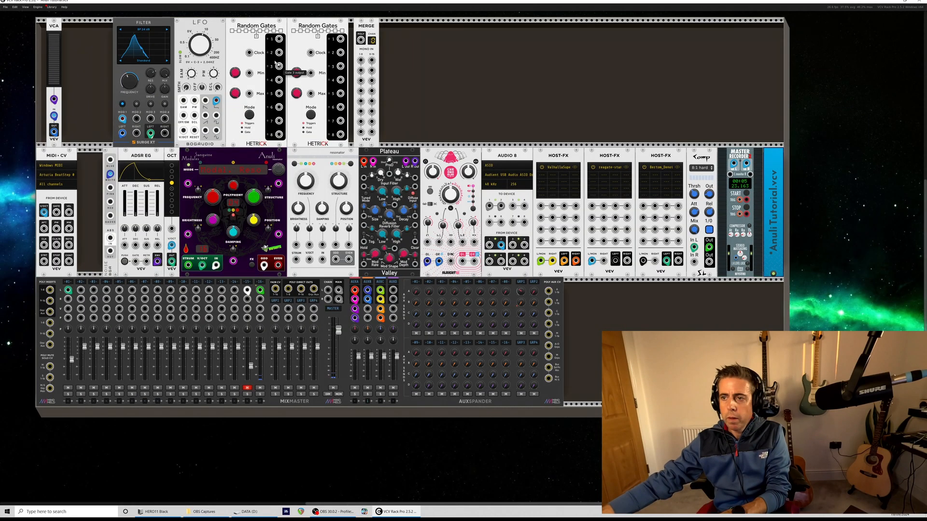
{"action": "left_click_drag", "start_coordinate": [279, 39], "coordinate": [361, 60]}
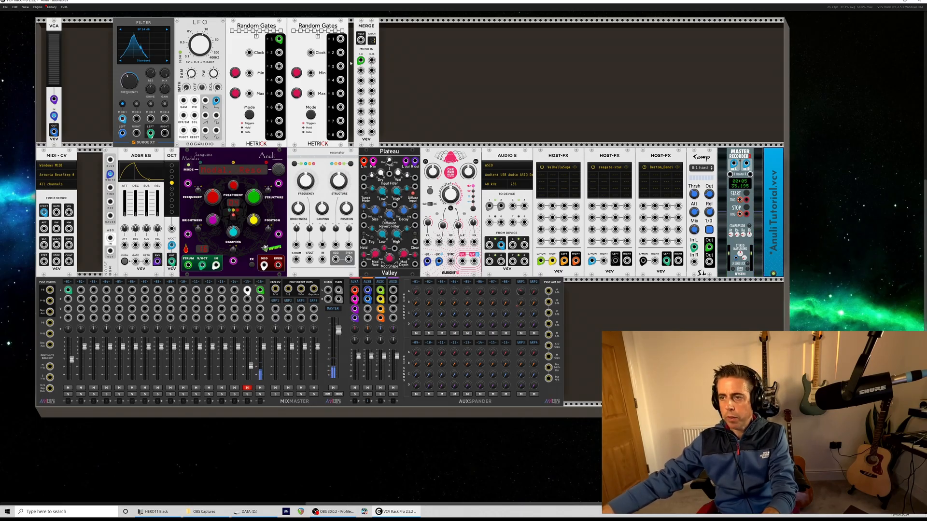
Delete both Random Gates modules and the Merge module.
{"action": "left_click_drag", "start_coordinate": [420, 86], "coordinate": [243, 91]}
{"action": "key", "text": "Delete"}
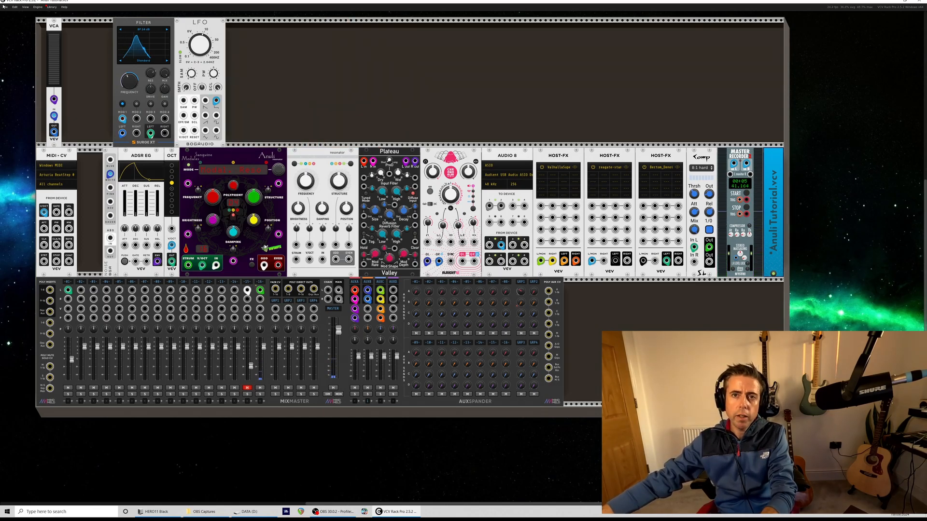
Import the Random Poly Gates.vcvs selection and place its modules beside the LFO in the upper rack row.
{"action": "left_click", "coordinate": [5, 7]}
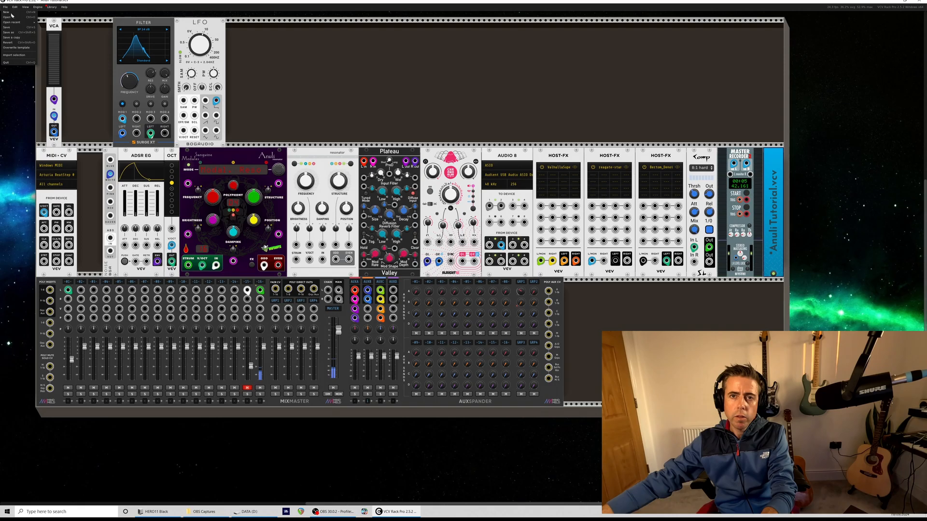
{"action": "left_click", "coordinate": [14, 55]}
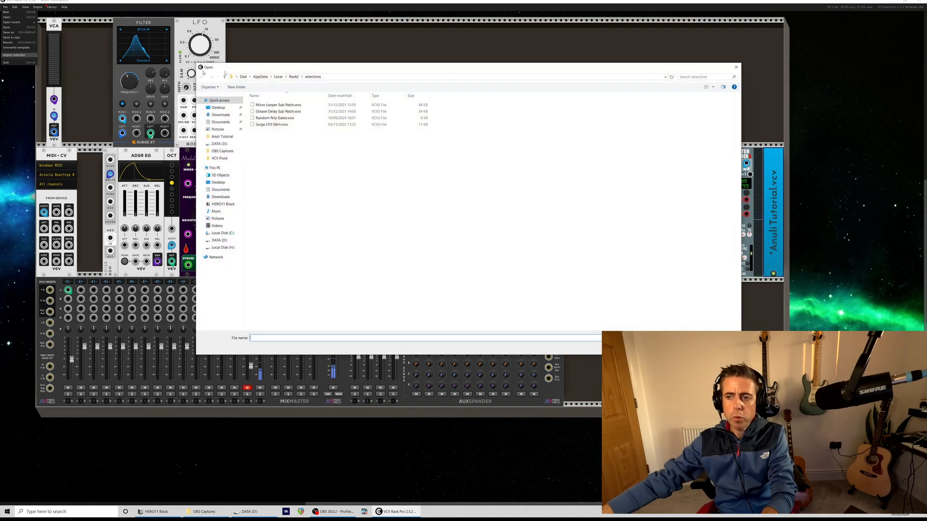
{"action": "left_click", "coordinate": [275, 111]}
{"action": "left_click", "coordinate": [273, 118]}
{"action": "double_click", "coordinate": [273, 118]}
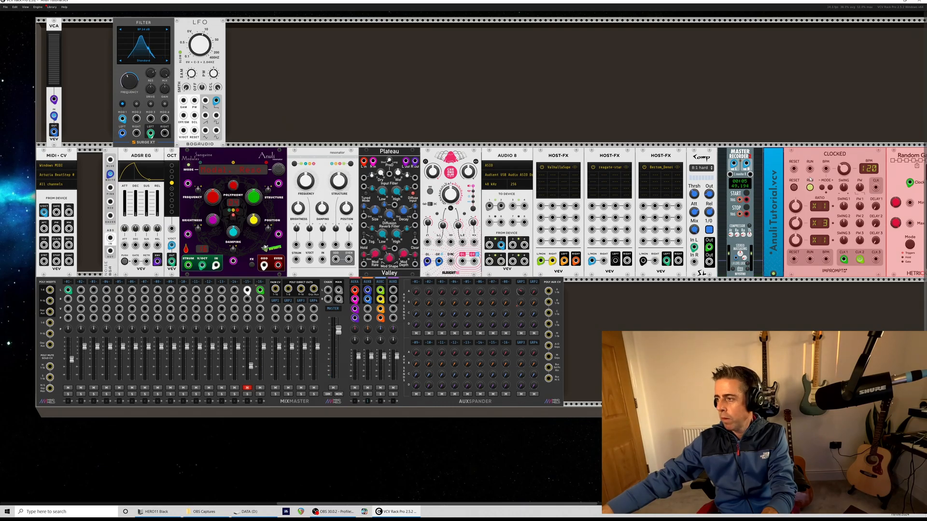
{"action": "left_click", "coordinate": [227, 131]}
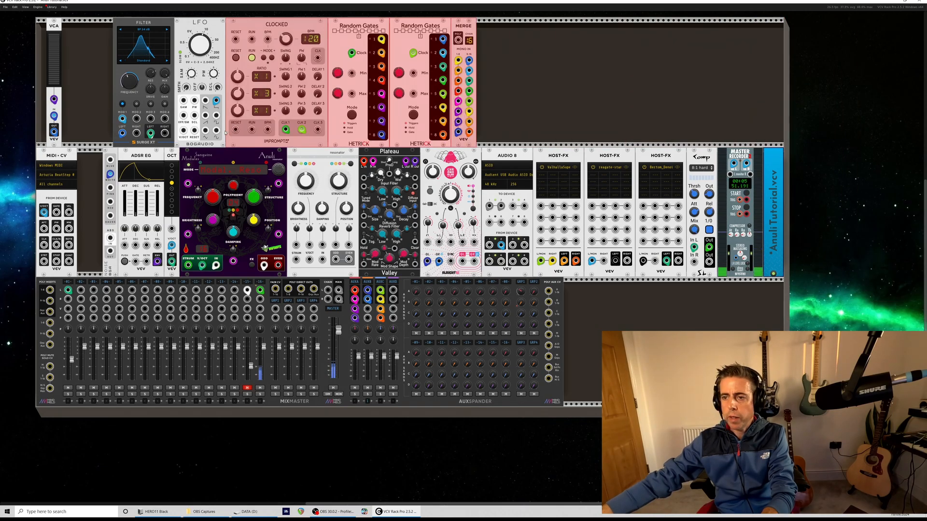
{"action": "left_click", "coordinate": [461, 29]}
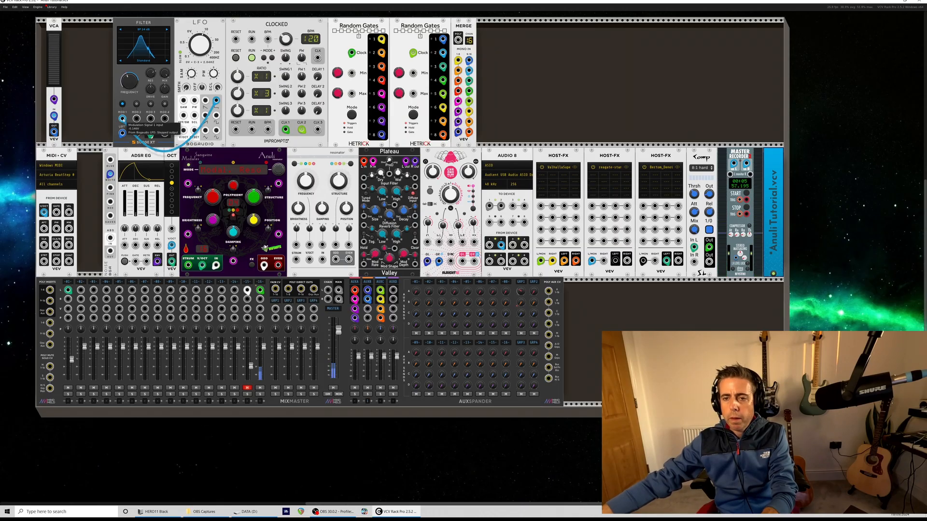
Move the filter closer to the VCA and add a Super S&H module between the filter and the LFO.
{"action": "left_click_drag", "start_coordinate": [130, 31], "coordinate": [87, 31]}
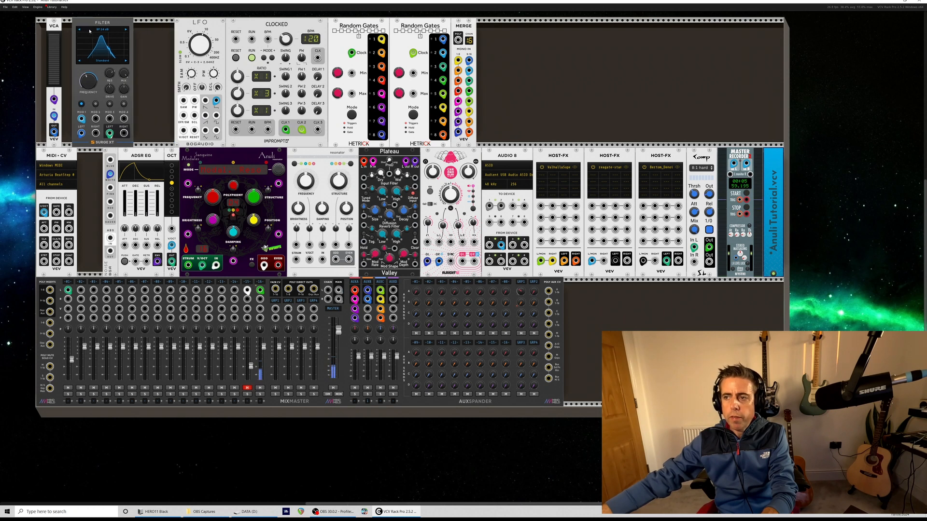
{"action": "key", "text": "Return"}
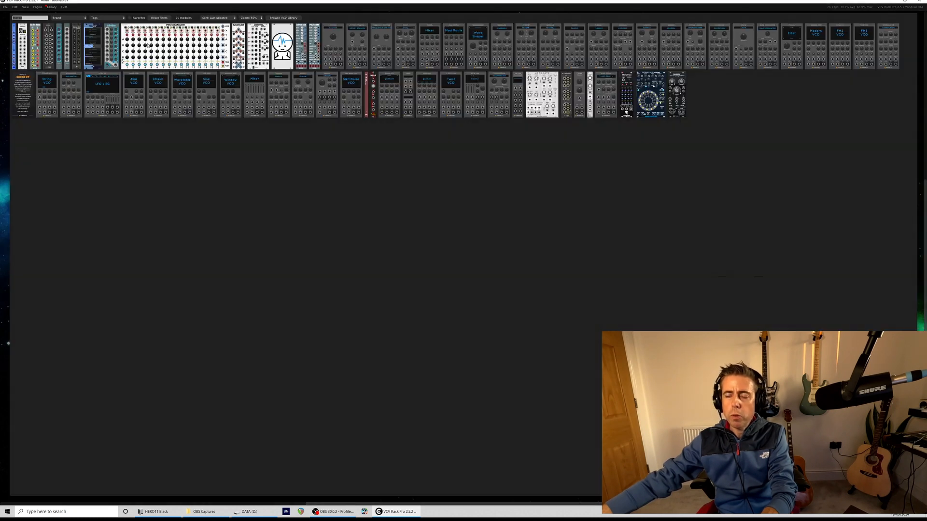
{"action": "key", "text": "BackSpace"}
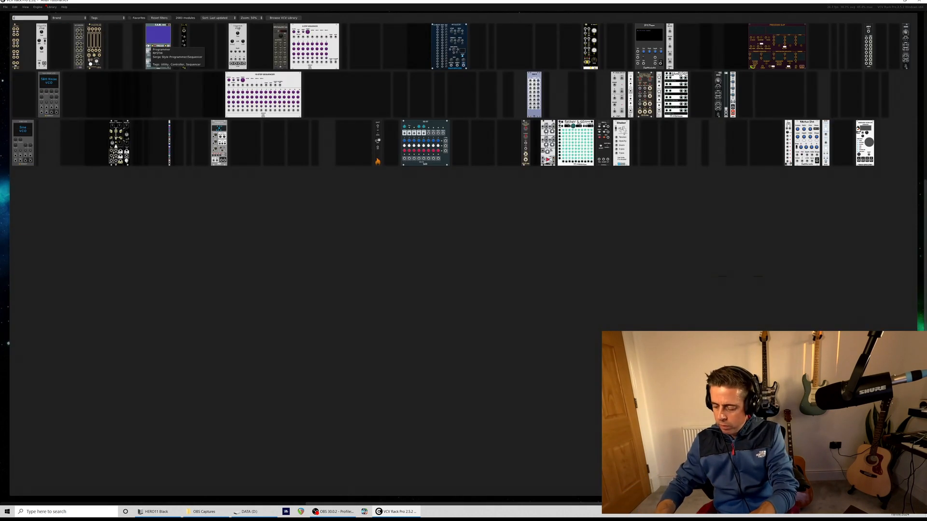
{"action": "type", "text": "super"}
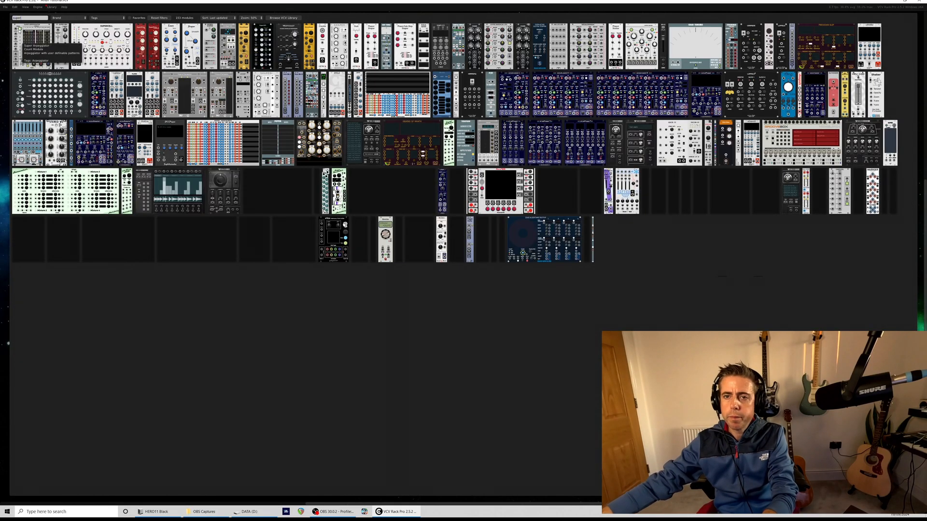
{"action": "key", "text": "Escape"}
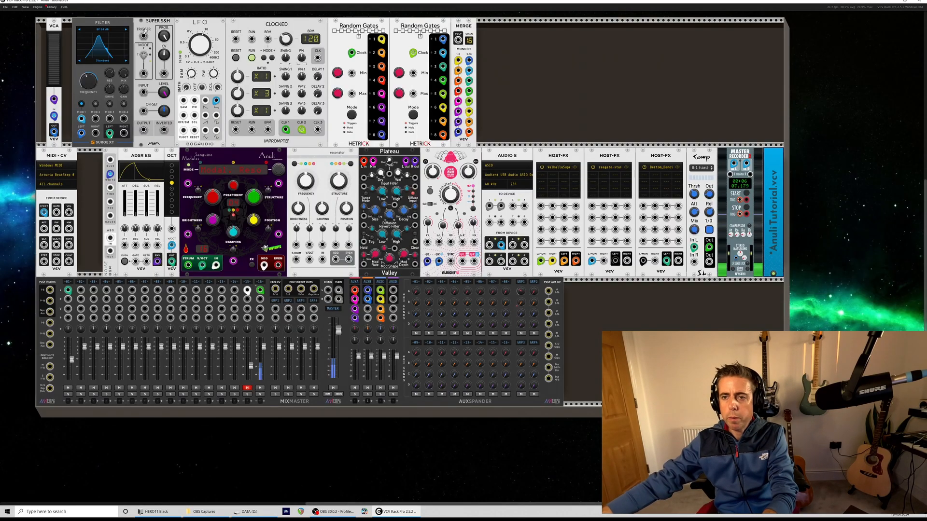
Patch Merge's polyphonic output to Super S&H's Trigger and Anuli's Strum, and unmute mixer channel 15.
{"action": "left_click_drag", "start_coordinate": [143, 37], "coordinate": [316, 115]}
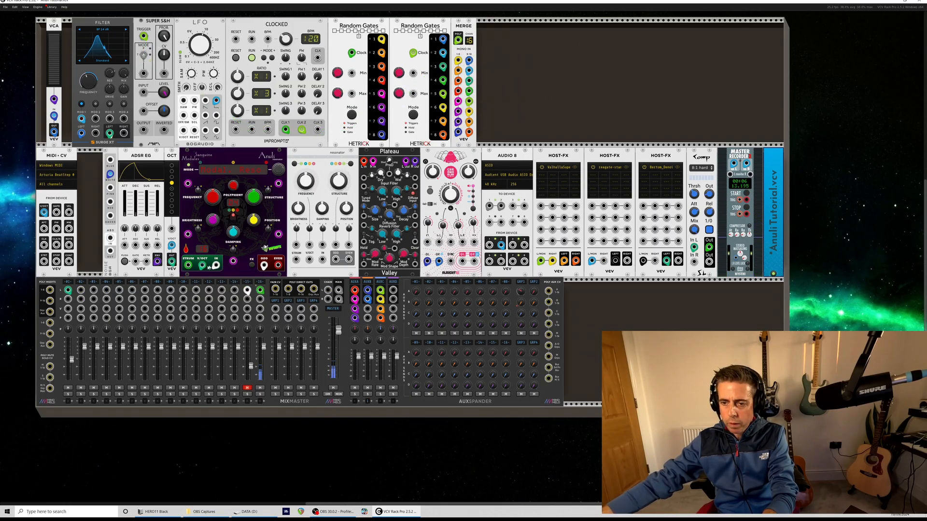
{"action": "left_click_drag", "start_coordinate": [188, 265], "coordinate": [457, 40]}
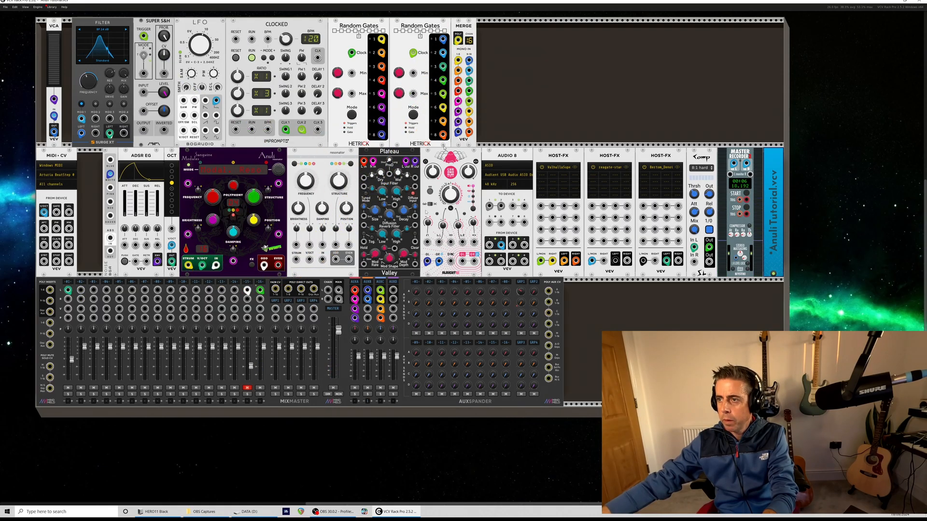
{"action": "left_click", "coordinate": [246, 389]}
{"action": "left_click_drag", "start_coordinate": [247, 290], "coordinate": [216, 267]}
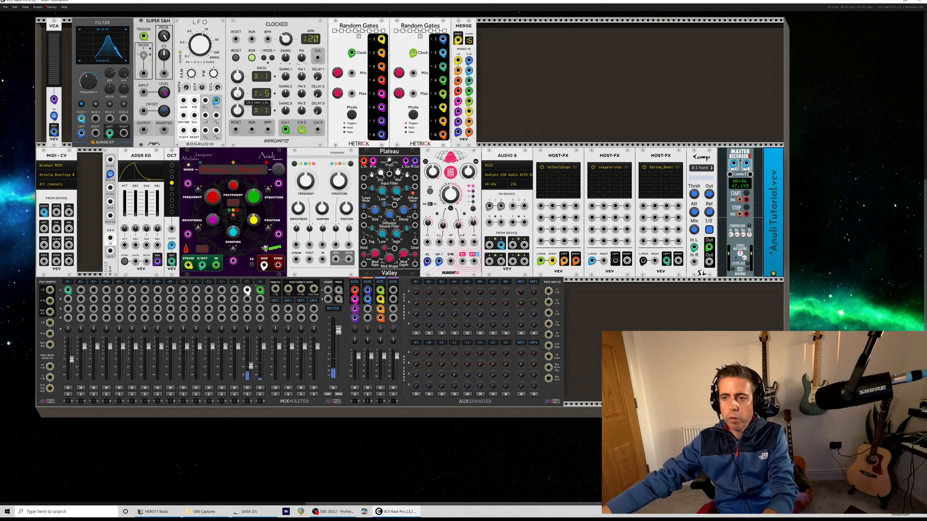
Set Clocked's clock 2 ratio to x3.
{"action": "right_click", "coordinate": [237, 94]}
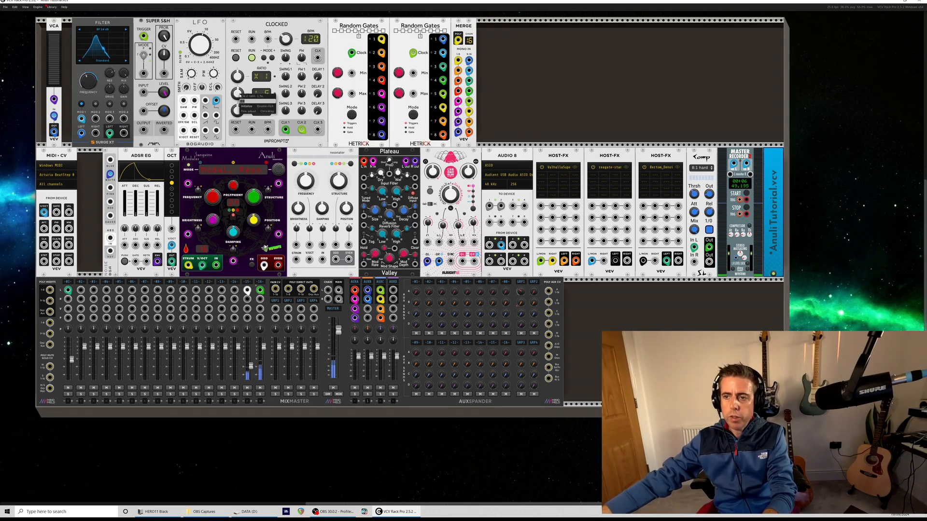
{"action": "type", "text": "3"}
{"action": "key", "text": "Return"}
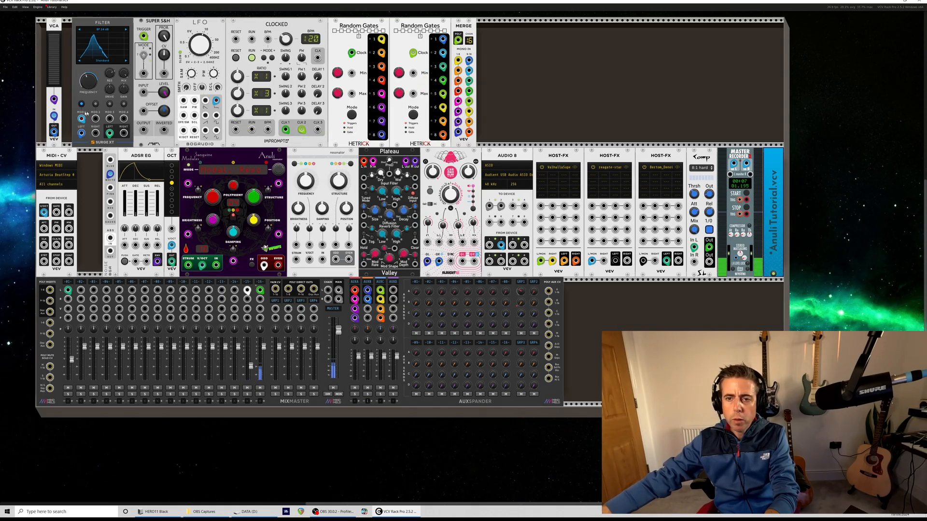
Replace the LFO cable at the filter's Mod 1 input with one from Super S&H's Output.
{"action": "left_click_drag", "start_coordinate": [83, 119], "coordinate": [144, 128]}
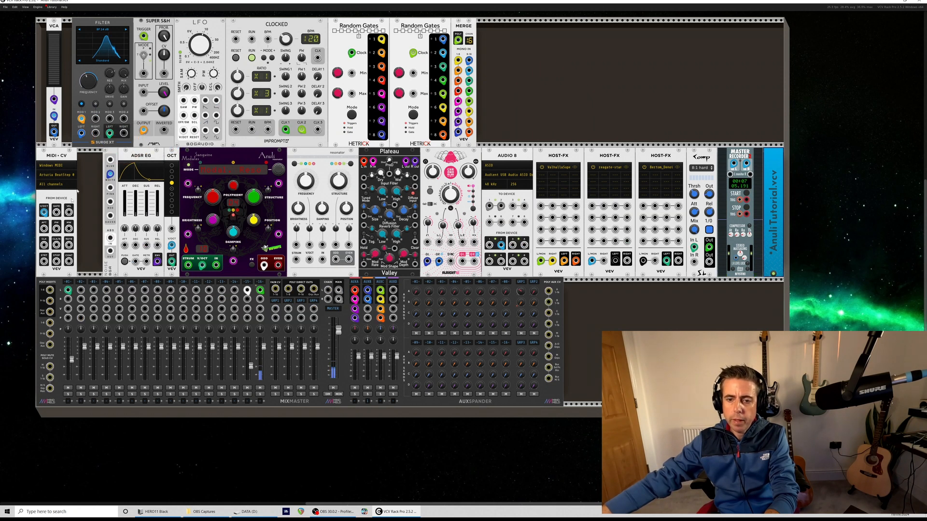
{"action": "mouse_move", "coordinate": [72, 296]}
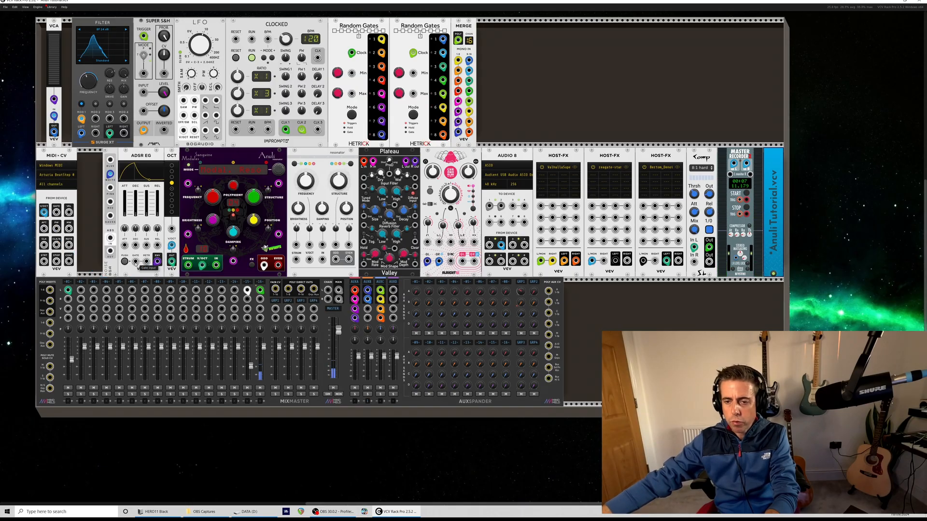
Patch Merge's polyphonic output to the ADSR envelope's Gate input and raise the mixer channel 1 fader slightly.
{"action": "left_click_drag", "start_coordinate": [136, 261], "coordinate": [458, 42]}
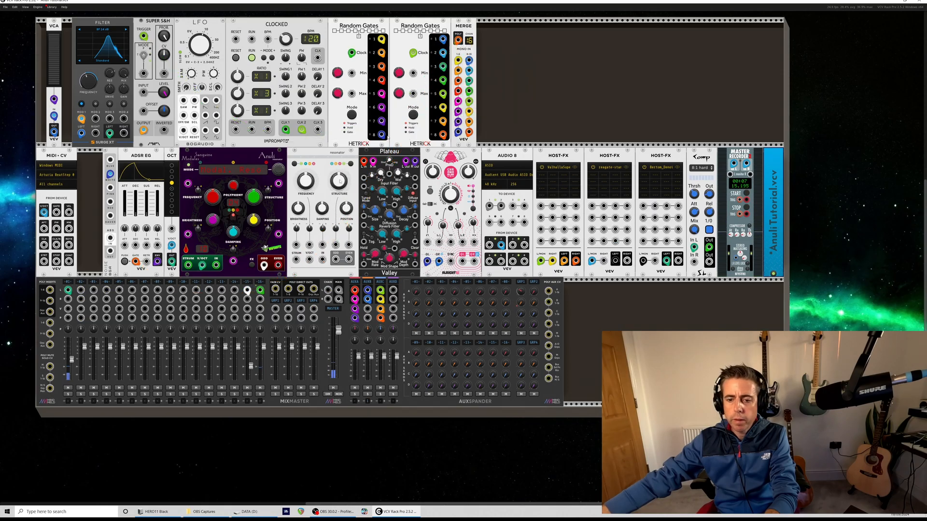
{"action": "left_click_drag", "start_coordinate": [72, 359], "coordinate": [72, 356]}
{"action": "scroll", "coordinate": [71, 356], "scroll_direction": "up", "scroll_amount": 1}
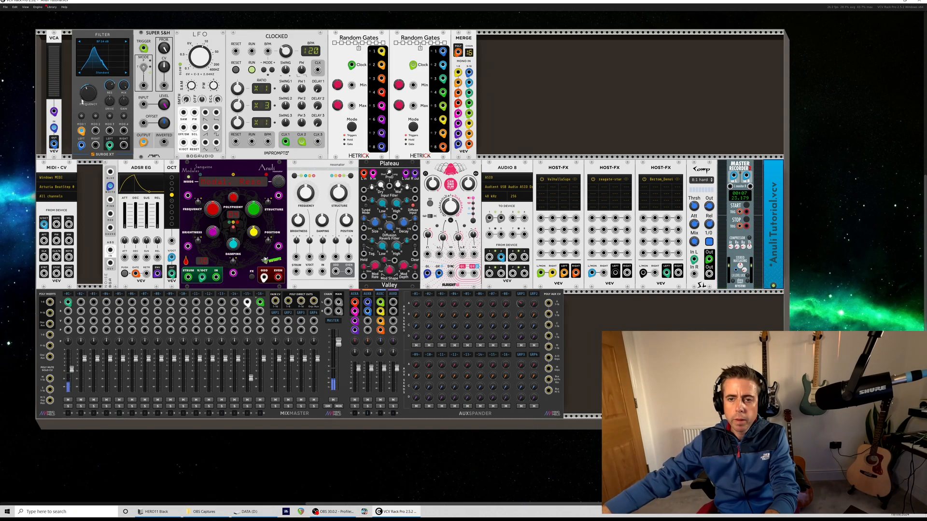
Move the filter's output cable from mixer channel 1 to Anuli's audio input, fine-tuning the filter frequency and Anuli's damping.
{"action": "left_click_drag", "start_coordinate": [88, 94], "coordinate": [88, 85]}
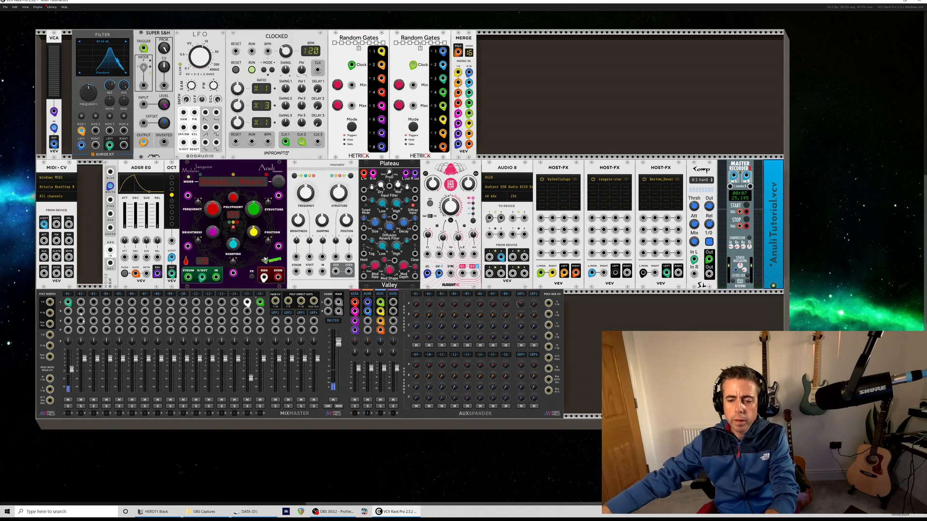
{"action": "left_click_drag", "start_coordinate": [110, 145], "coordinate": [217, 278]}
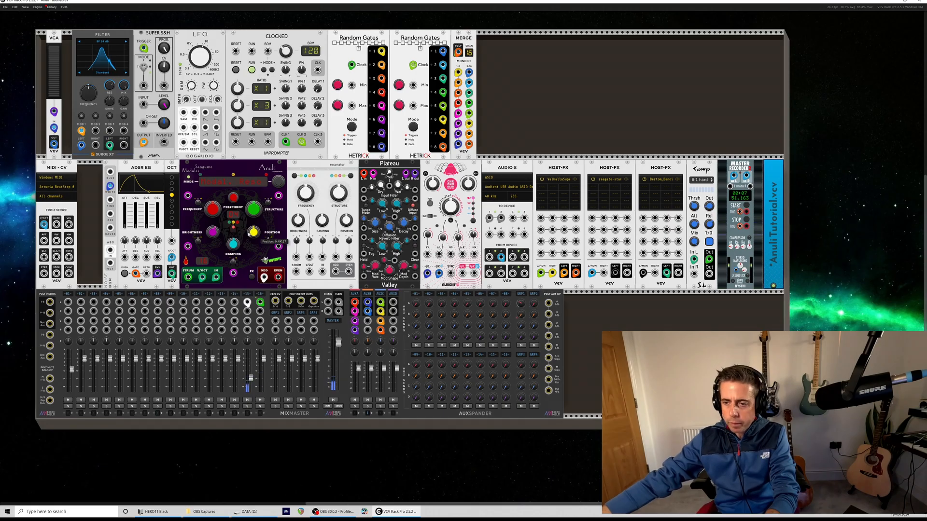
{"action": "left_click_drag", "start_coordinate": [233, 244], "coordinate": [233, 240]}
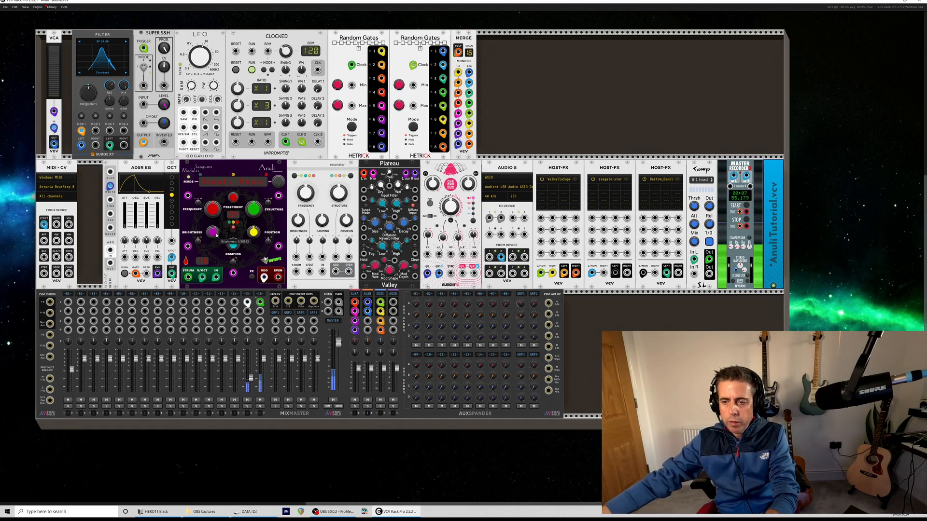
Add the Vult Caudal chaos source module beyond Merge and mute mixer channel 15.
{"action": "right_click", "coordinate": [521, 97]}
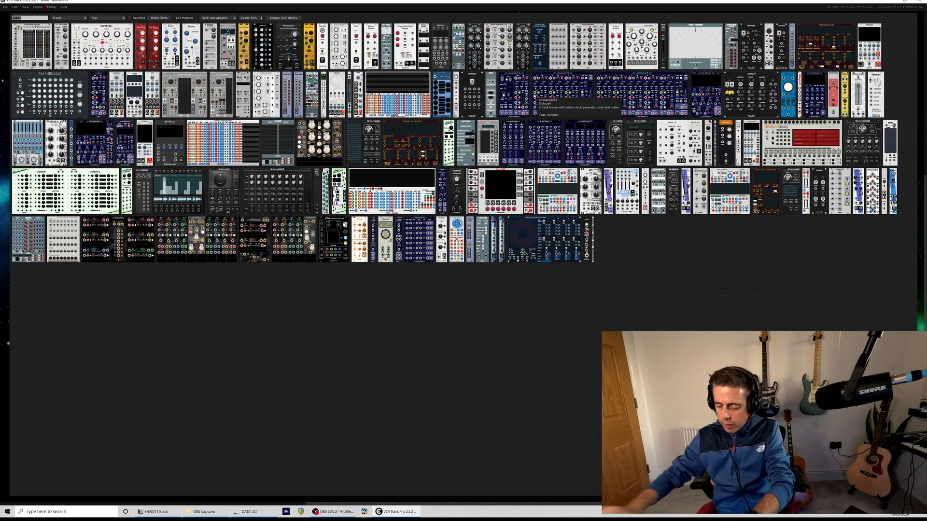
{"action": "type", "text": "caus"}
{"action": "type", "text": "al"}
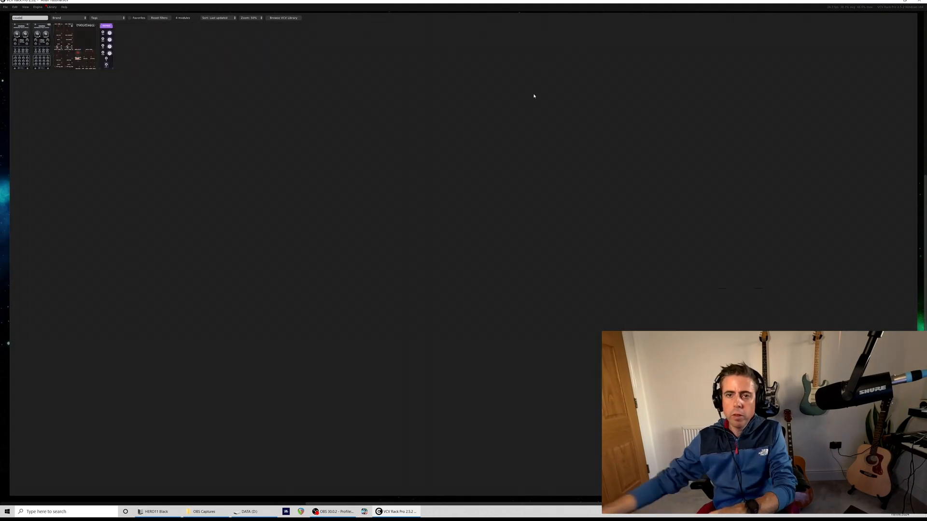
{"action": "left_click", "coordinate": [41, 46]}
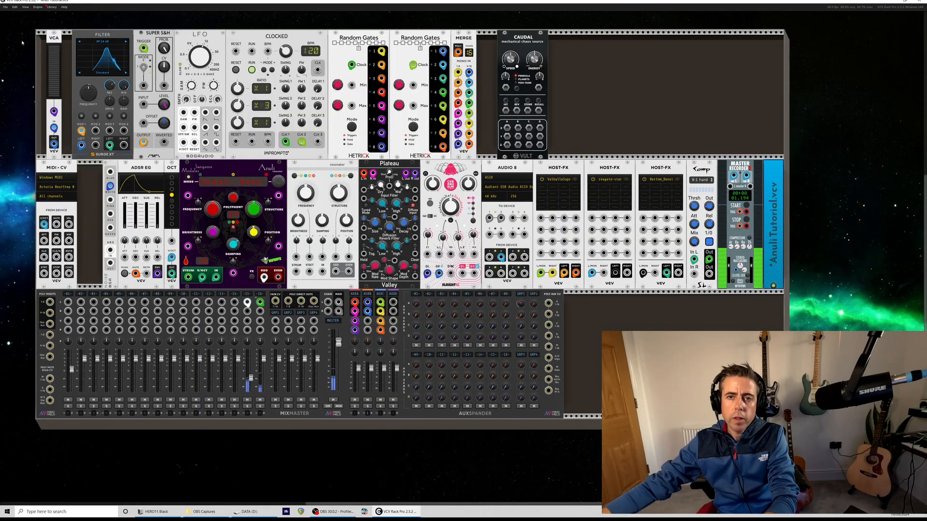
{"action": "left_click_drag", "start_coordinate": [217, 279], "coordinate": [231, 319]}
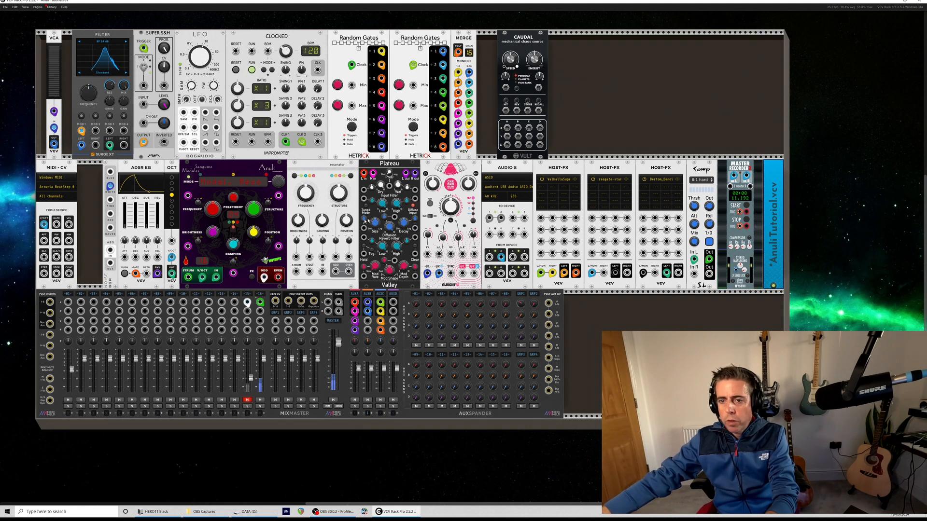
Add a Bogaudio Polycon16 module between Merge and Caudal.
{"action": "right_click", "coordinate": [488, 91]}
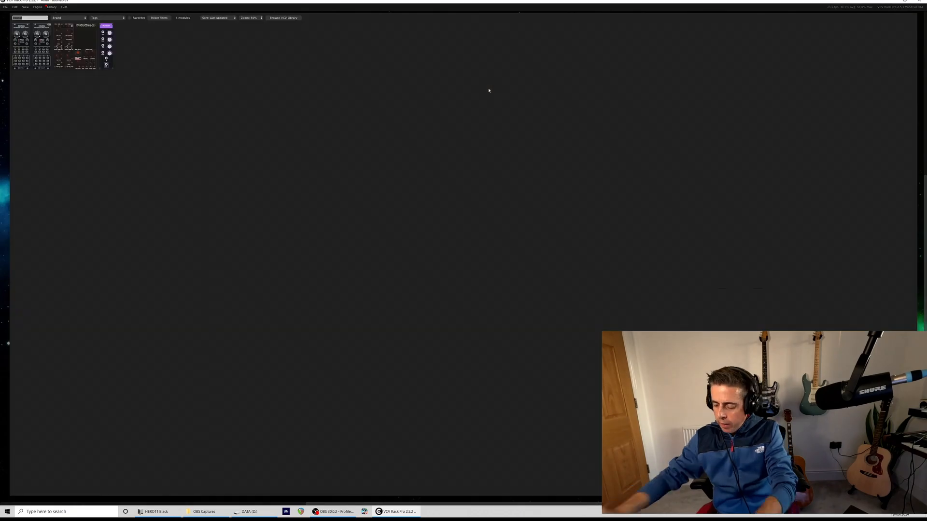
{"action": "type", "text": "polcon"}
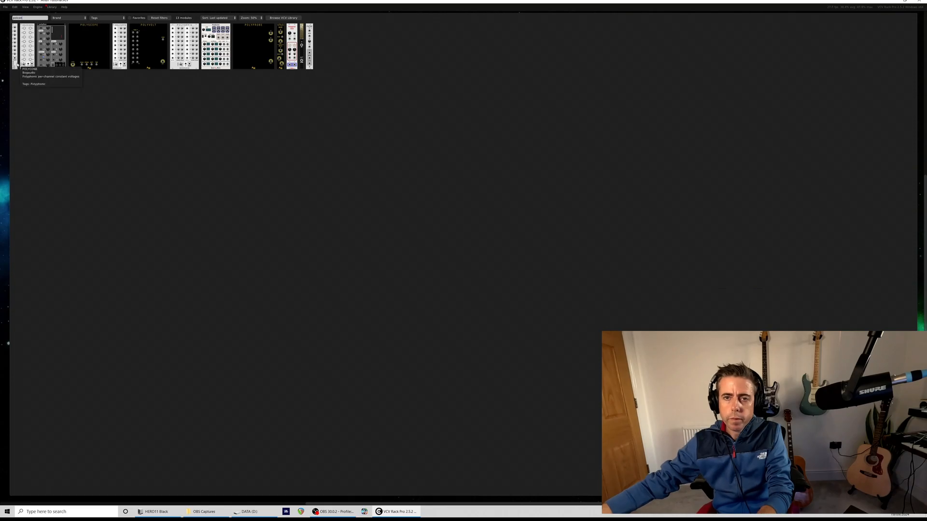
{"action": "left_click", "coordinate": [25, 53]}
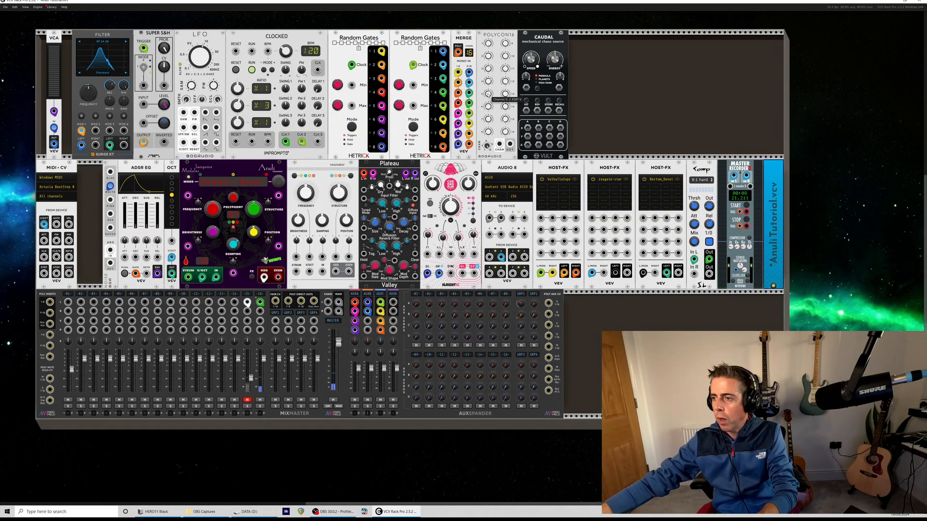
Set Polycon16's channel voltage knobs and patch its polyphonic output to Caudal's Speed CV input.
{"action": "left_click_drag", "start_coordinate": [488, 131], "coordinate": [489, 126]}
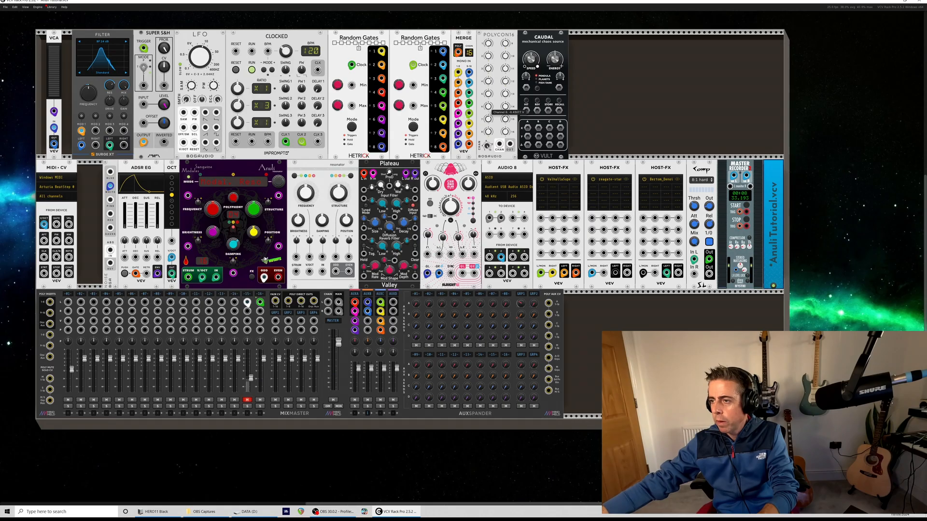
{"action": "mouse_move", "coordinate": [488, 44]}
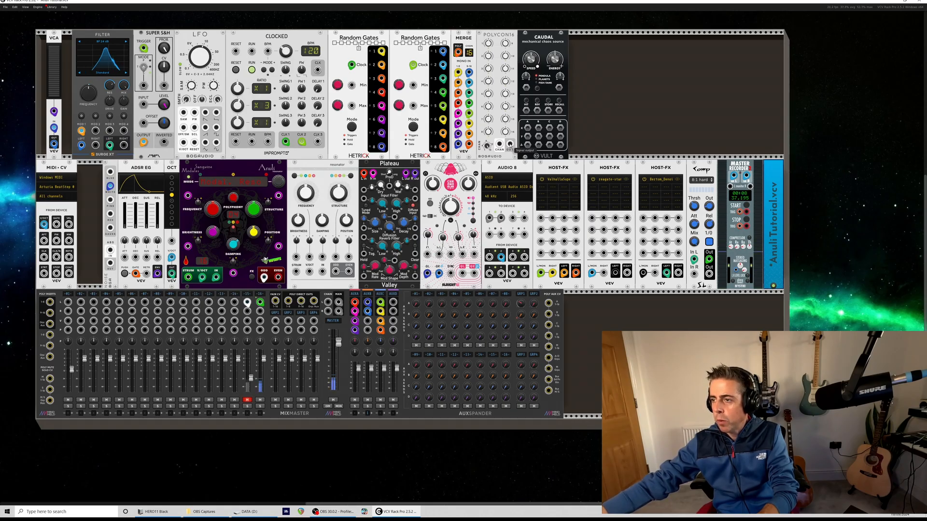
{"action": "left_click_drag", "start_coordinate": [510, 144], "coordinate": [526, 87]}
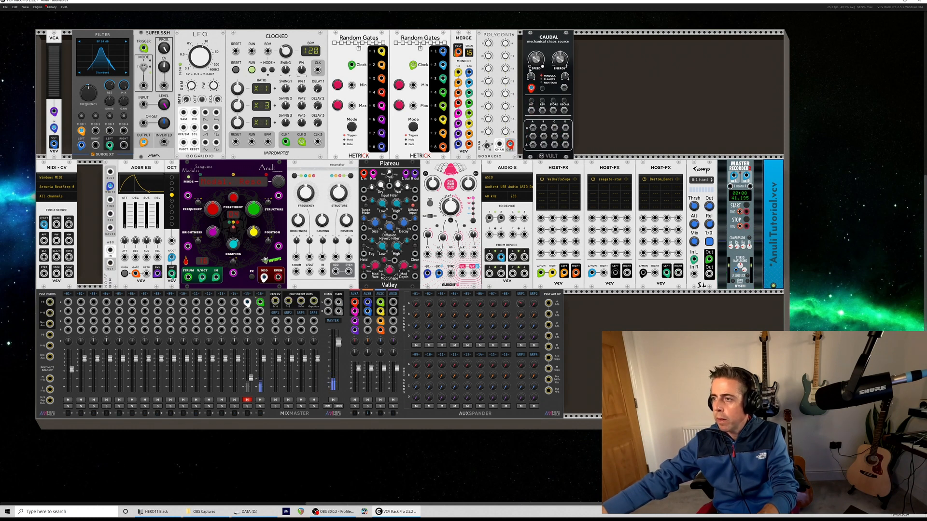
{"action": "mouse_move", "coordinate": [526, 77]}
Add a Scope module beside Caudal and patch Caudal's first output to Scope's input 1.
{"action": "right_click", "coordinate": [590, 125]}
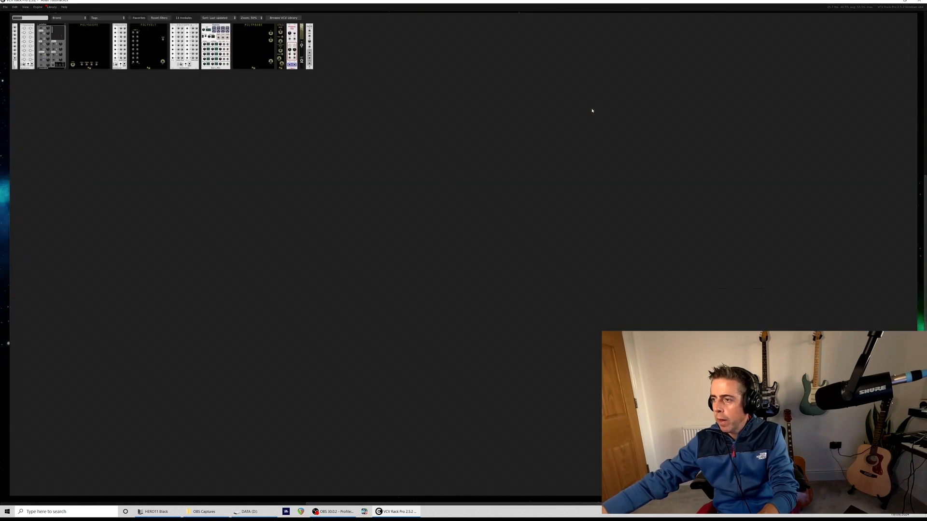
{"action": "type", "text": "scope"}
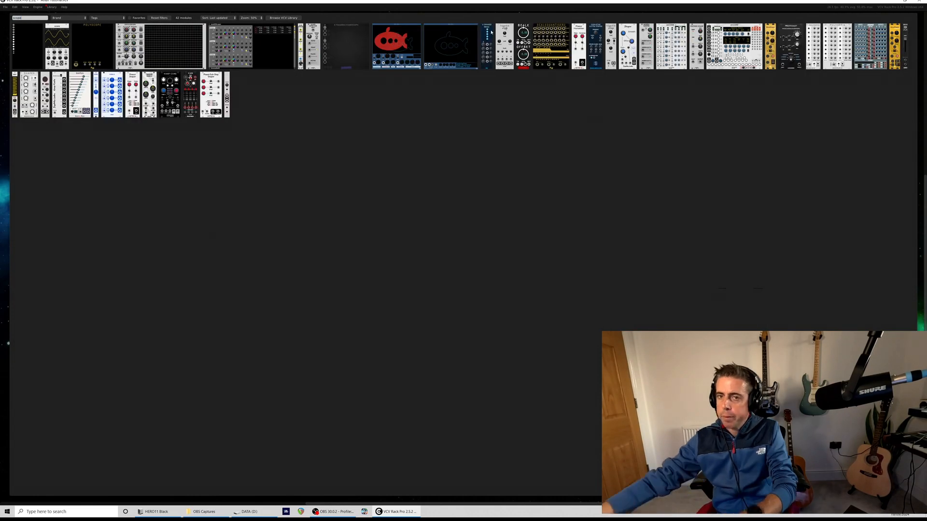
{"action": "left_click", "coordinate": [54, 55]}
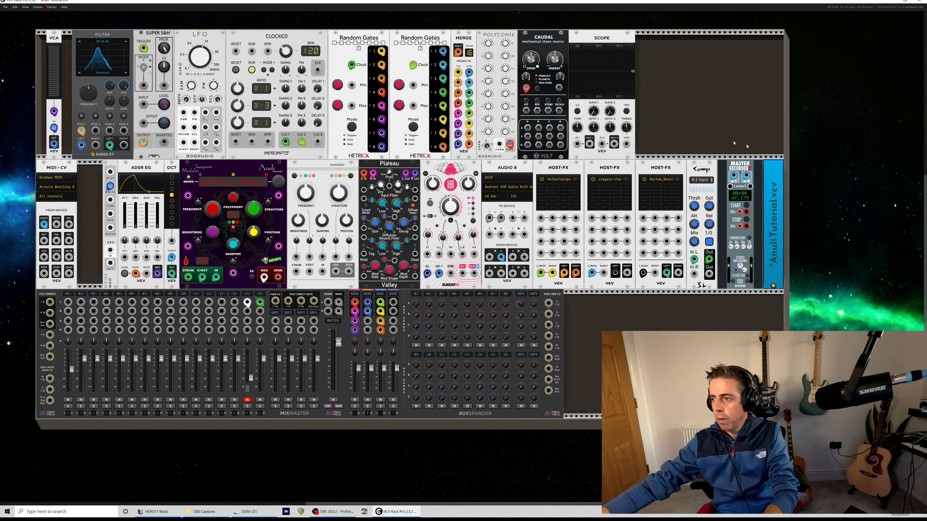
{"action": "left_click_drag", "start_coordinate": [578, 143], "coordinate": [530, 129]}
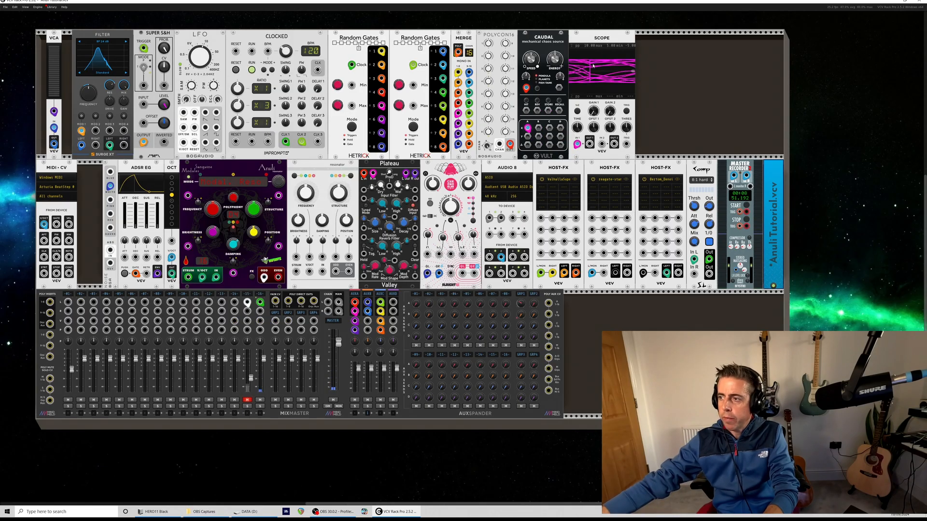
{"action": "mouse_move", "coordinate": [578, 127]}
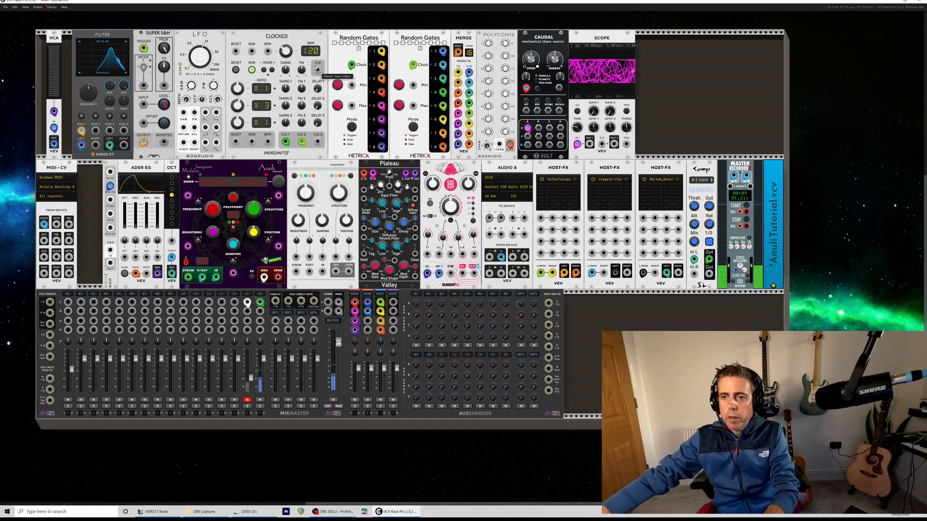
Shift the modules from Super S&H through Scope to make room, add a Quantum quantizer there, and enable its scale notes.
{"action": "left_click_drag", "start_coordinate": [630, 68], "coordinate": [205, 87]}
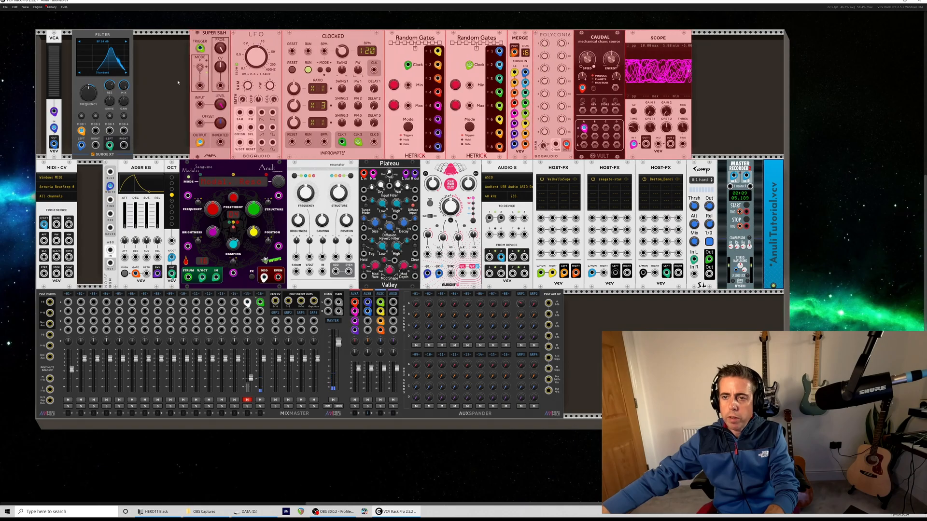
{"action": "key", "text": "Return"}
{"action": "type", "text": "quantum"}
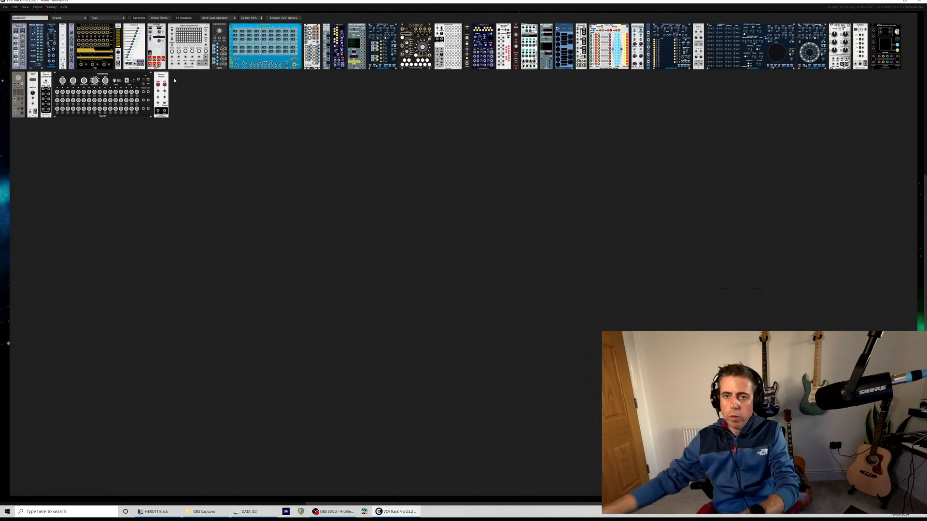
{"action": "left_click", "coordinate": [20, 53]}
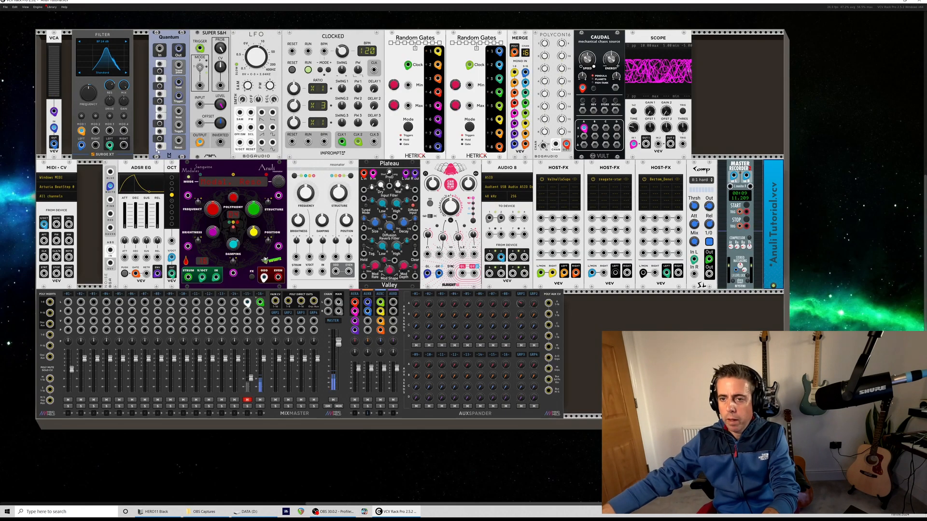
{"action": "left_click_drag", "start_coordinate": [160, 147], "coordinate": [160, 123]}
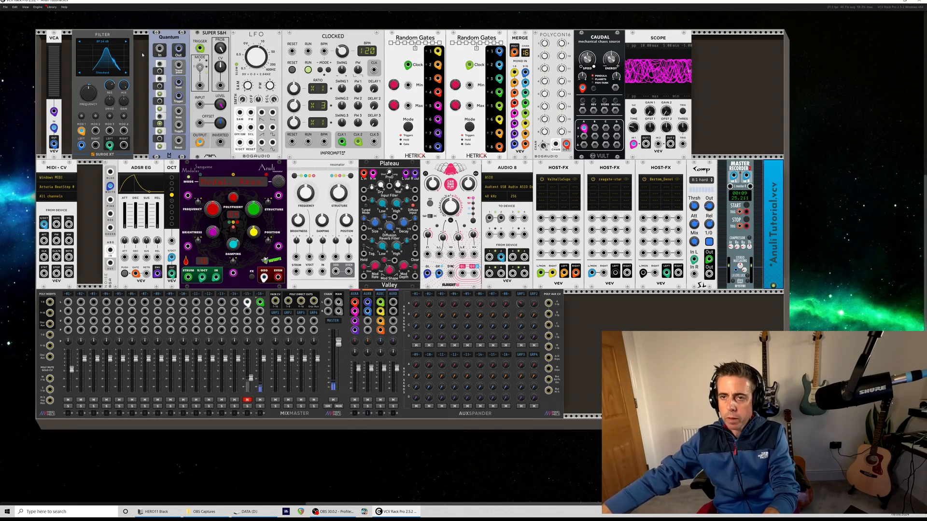
Duplicate the VCA, place the copy between the filter and Quantum, and lower its level to a small fraction.
{"action": "left_click", "coordinate": [55, 58]}
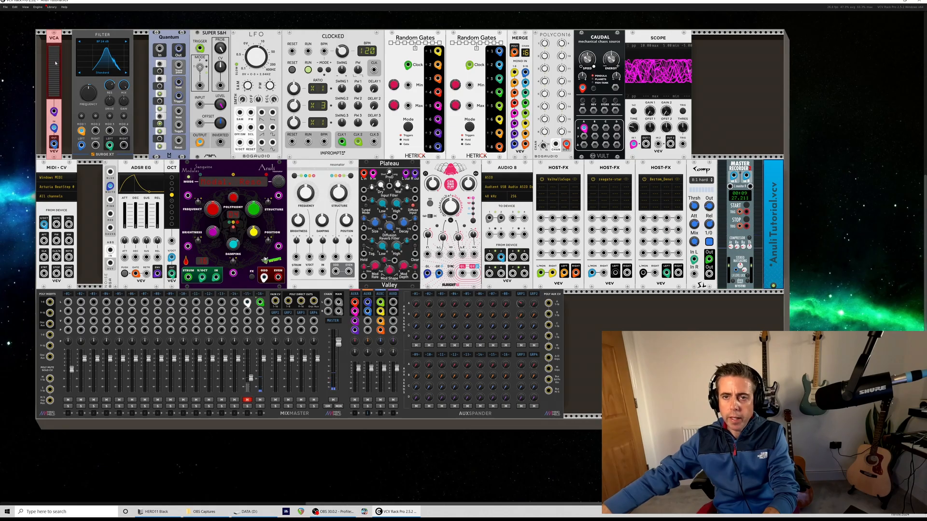
{"action": "key", "text": "ctrl+d"}
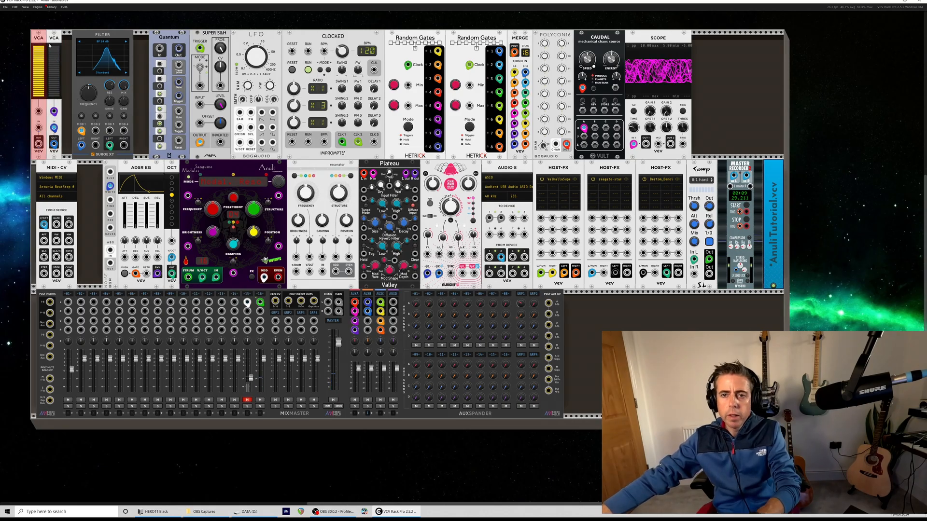
{"action": "left_click_drag", "start_coordinate": [45, 47], "coordinate": [146, 48]}
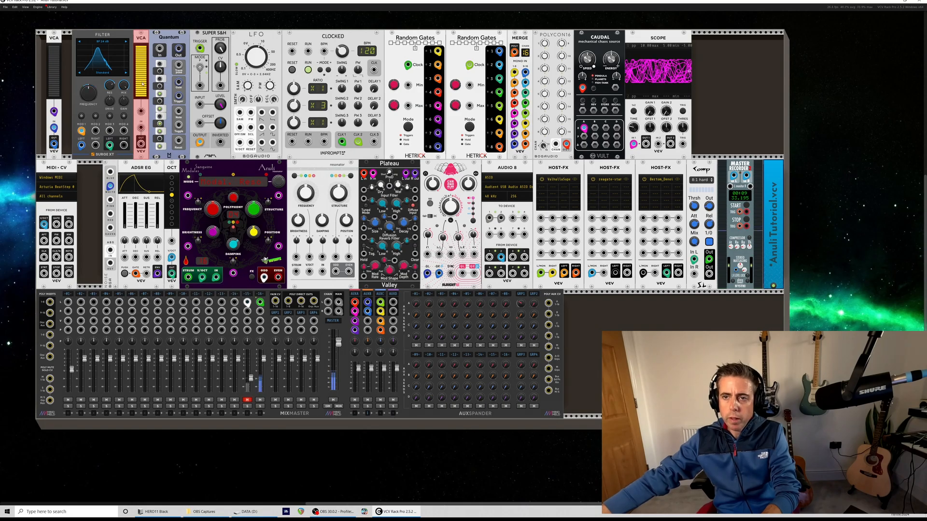
{"action": "left_click", "coordinate": [124, 64]}
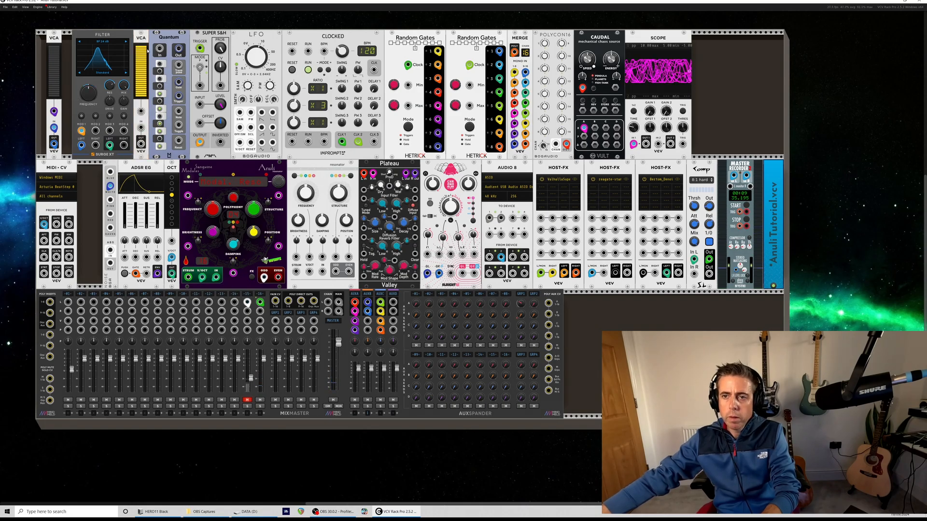
{"action": "left_click_drag", "start_coordinate": [140, 54], "coordinate": [141, 83]}
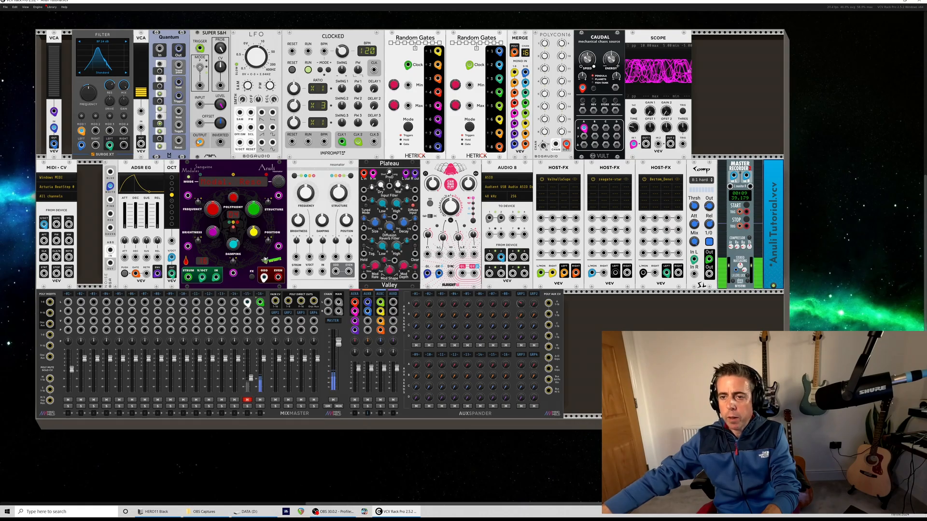
Patch Super S&H's Output through the new VCA into Quantum's In, and move the MIDI-CV pitch cable to Quantum's Out.
{"action": "mouse_move", "coordinate": [201, 143]}
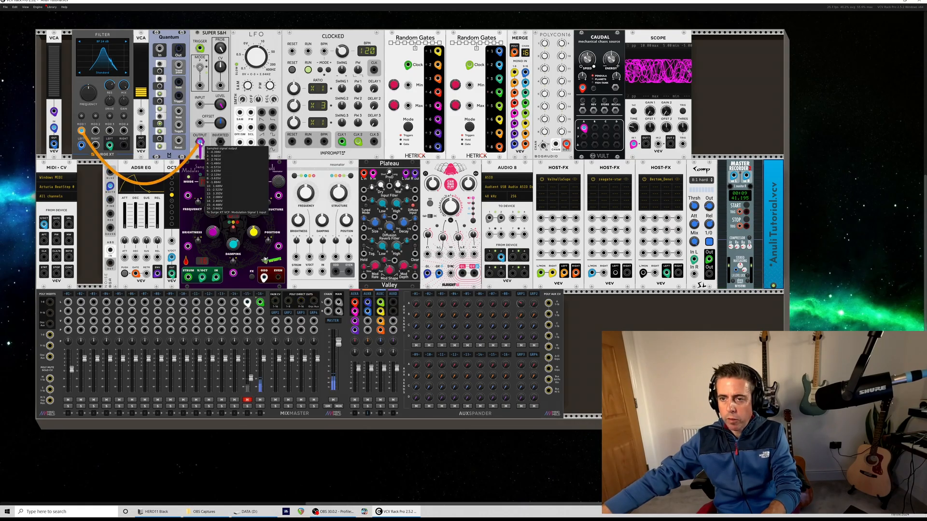
{"action": "left_click_drag", "start_coordinate": [201, 143], "coordinate": [160, 49]}
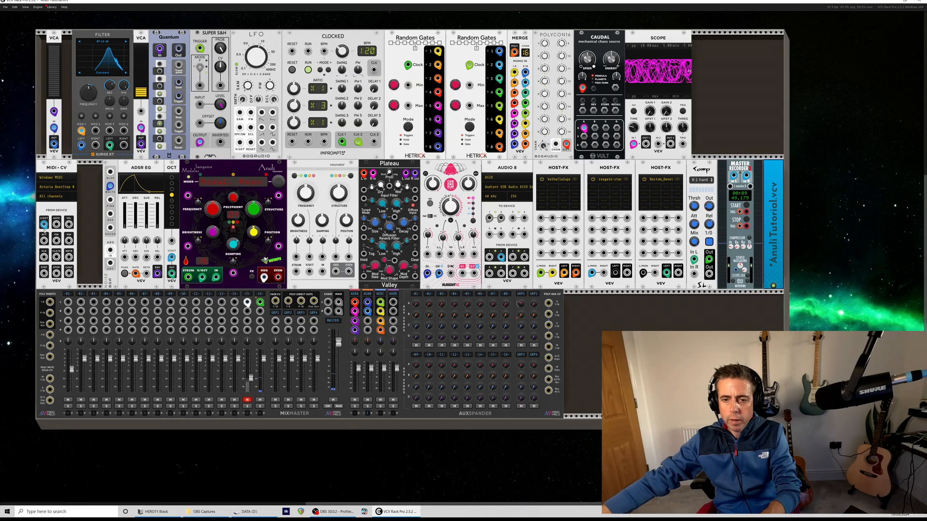
{"action": "left_click_drag", "start_coordinate": [44, 224], "coordinate": [178, 49]}
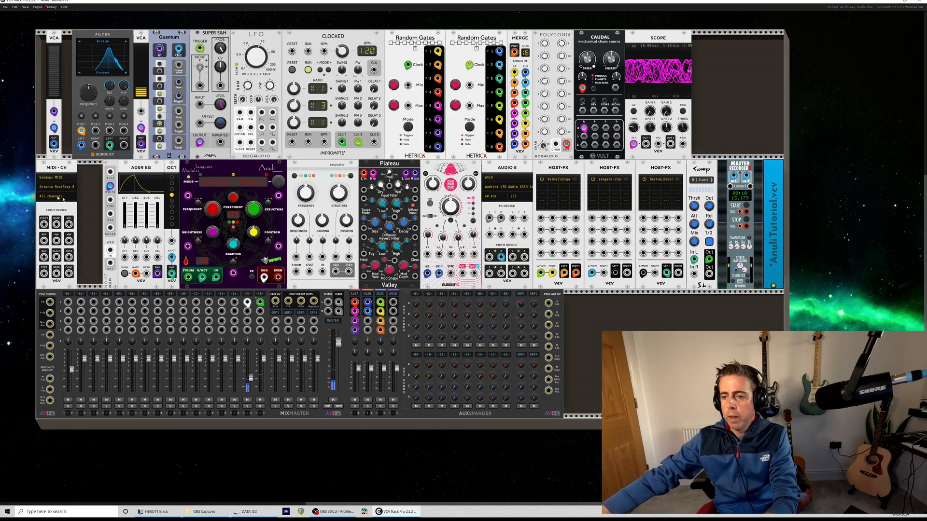
Patch separate Caudal outputs to Anuli's Position and Brightness inputs.
{"action": "mouse_move", "coordinate": [256, 234]}
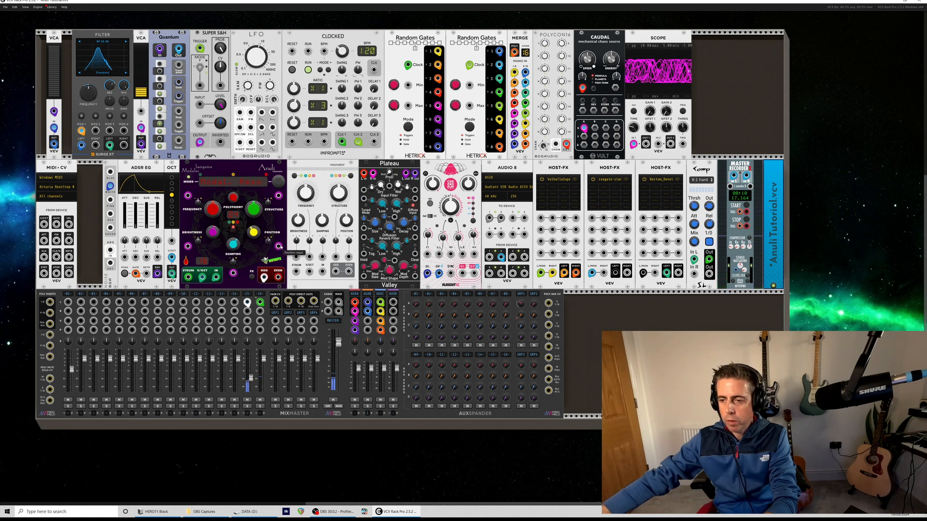
{"action": "left_click_drag", "start_coordinate": [279, 247], "coordinate": [594, 128]}
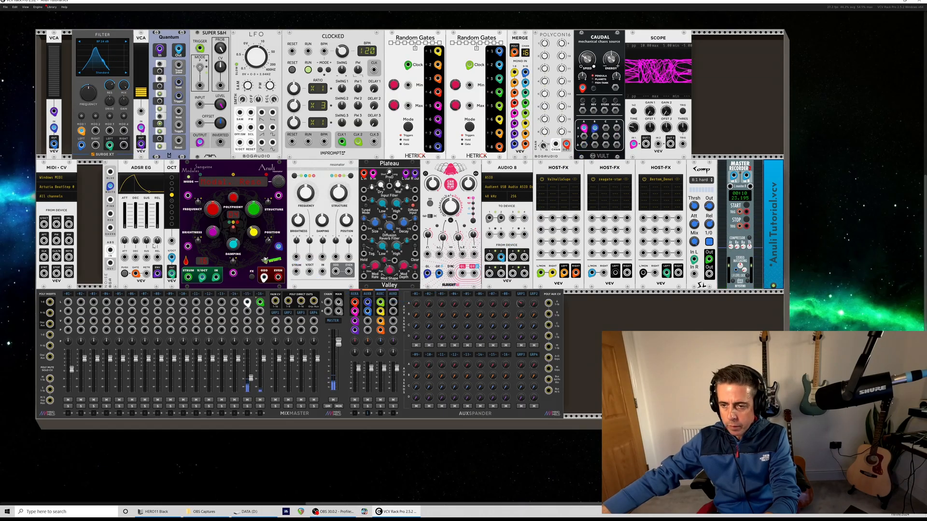
{"action": "mouse_move", "coordinate": [213, 234]}
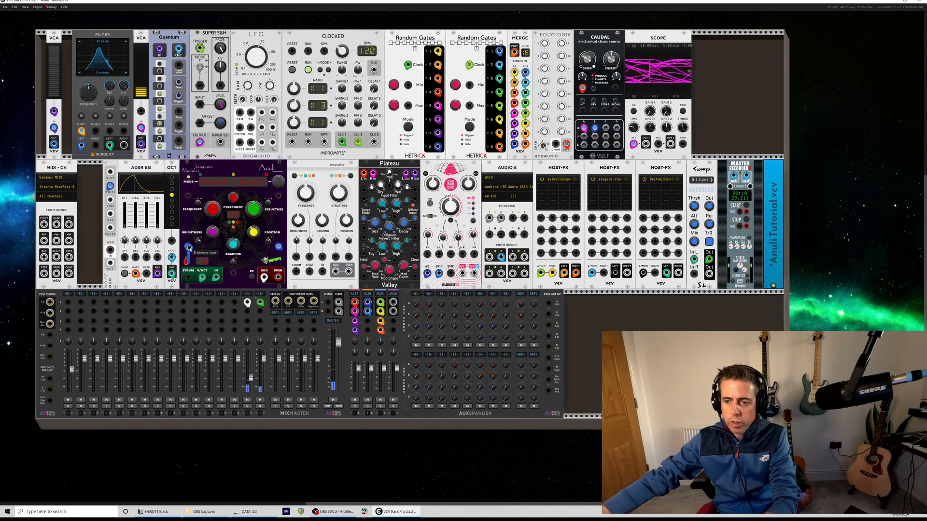
{"action": "left_click_drag", "start_coordinate": [188, 246], "coordinate": [606, 128]}
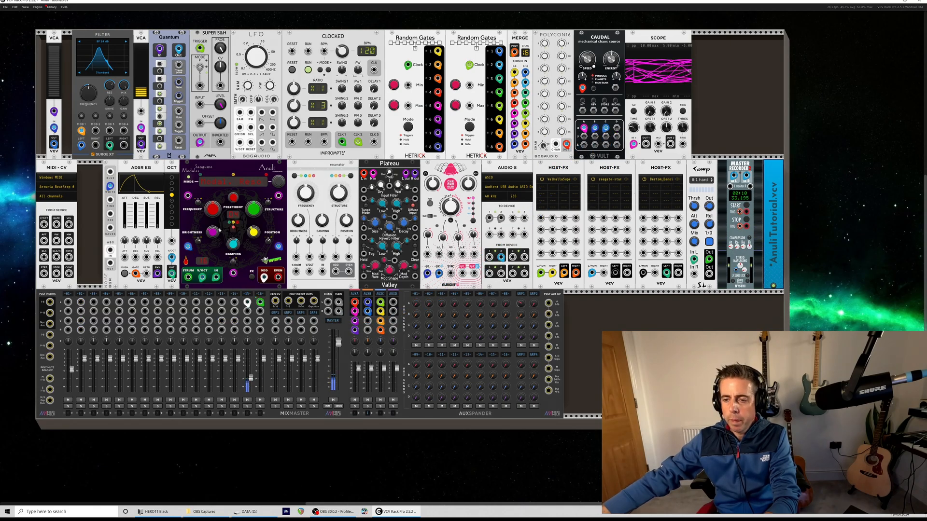
{"action": "mouse_move", "coordinate": [232, 246]}
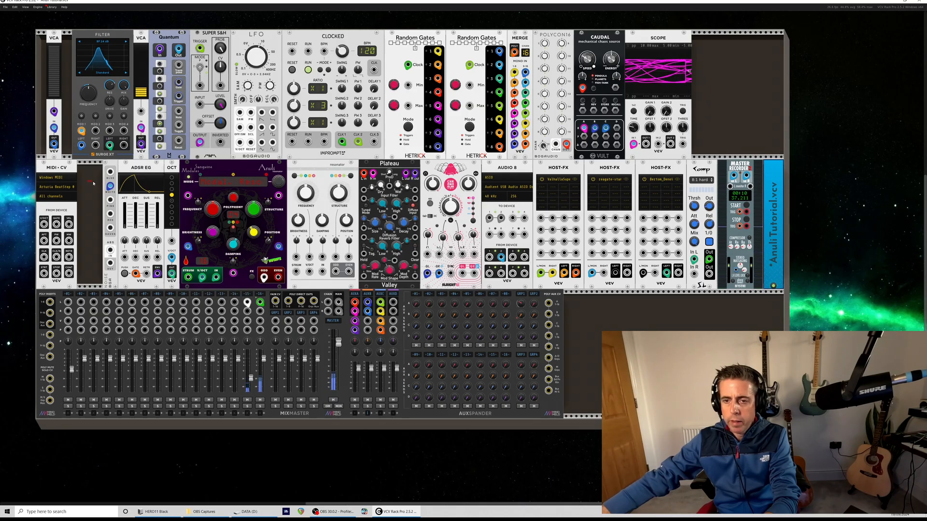
Close the gap in front of Anuli, search the module library for stereo, and add the Spread module beside Anuli.
{"action": "left_click_drag", "start_coordinate": [88, 179], "coordinate": [161, 171]}
{"action": "right_click", "coordinate": [265, 185]}
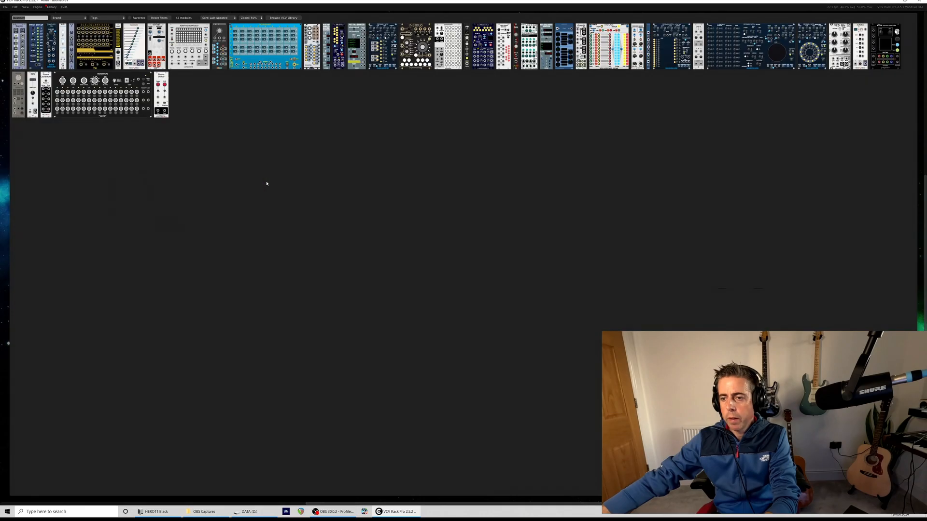
{"action": "type", "text": "stereo"}
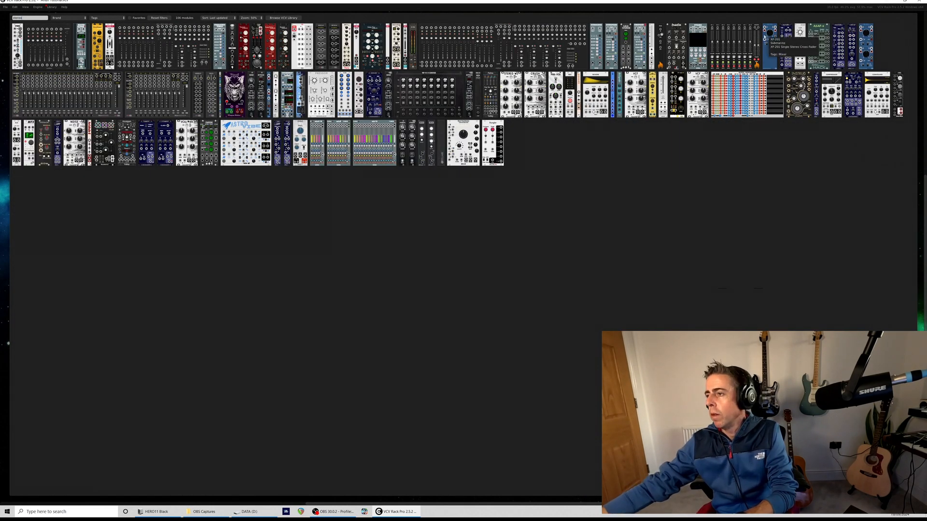
{"action": "left_click", "coordinate": [652, 95]}
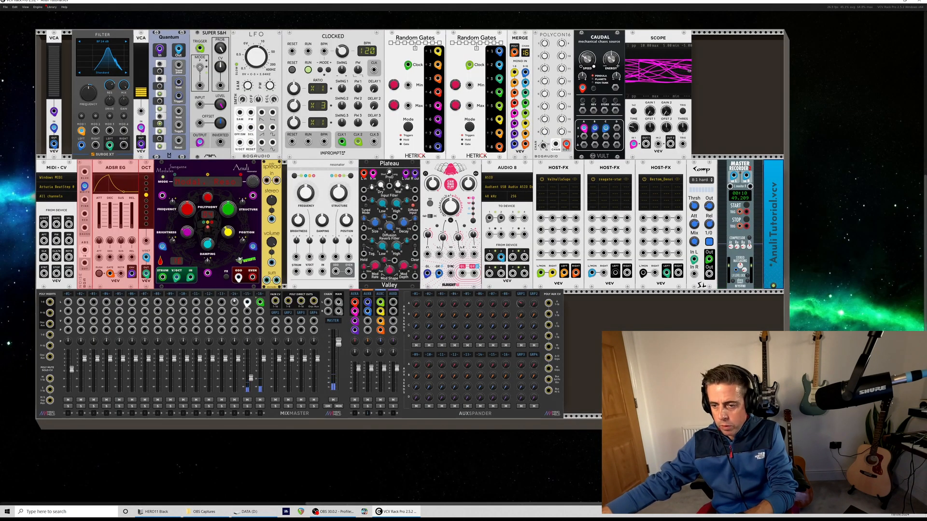
Patch Anuli's output through Spread into the left and right inputs of its mixer track, and raise Spread's stereo amount.
{"action": "left_click_drag", "start_coordinate": [247, 302], "coordinate": [266, 180]}
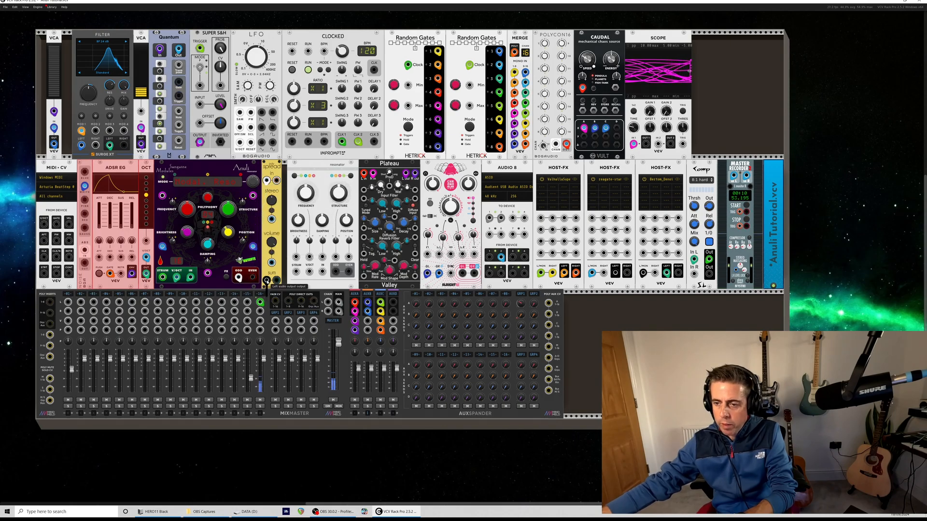
{"action": "left_click_drag", "start_coordinate": [267, 282], "coordinate": [247, 311]}
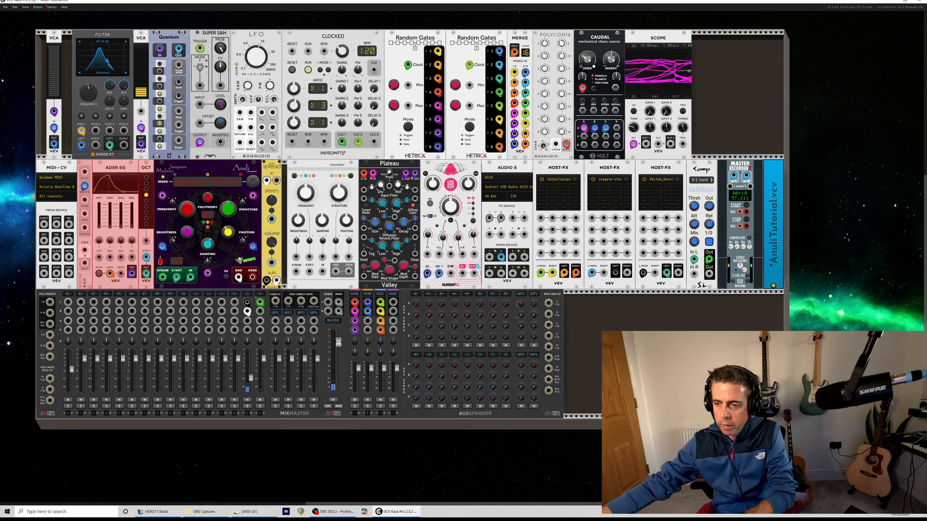
{"action": "left_click_drag", "start_coordinate": [271, 200], "coordinate": [271, 181]}
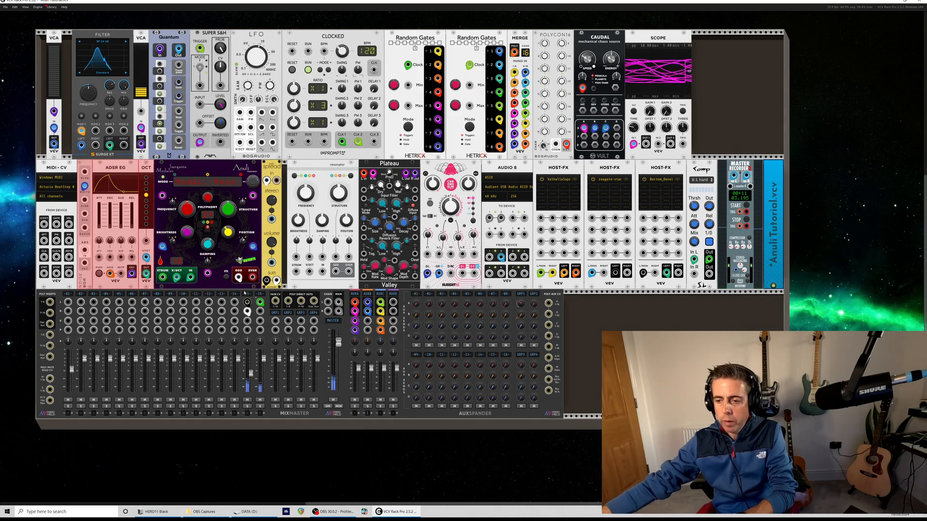
Raise the high-pass filter cutoff in the settings of the mixer track carrying Anuli.
{"action": "right_click", "coordinate": [245, 293]}
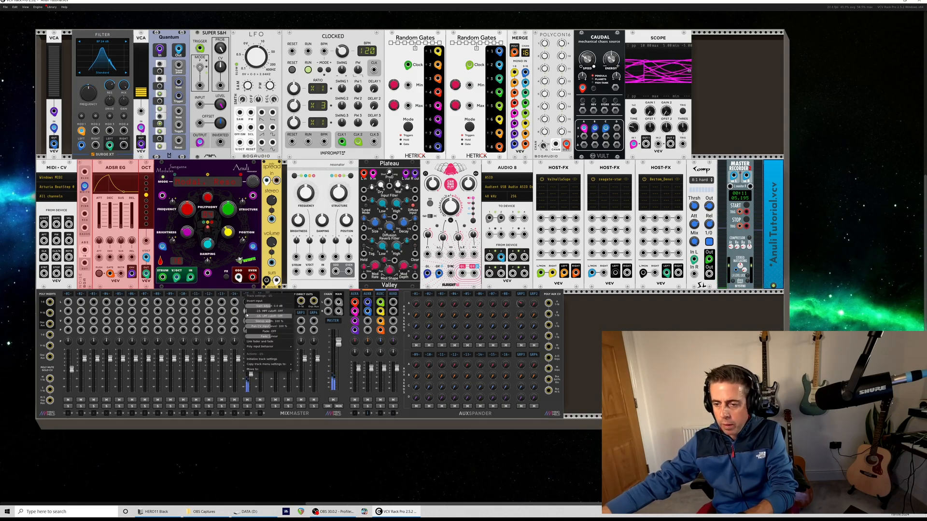
{"action": "left_click_drag", "start_coordinate": [247, 311], "coordinate": [271, 311]}
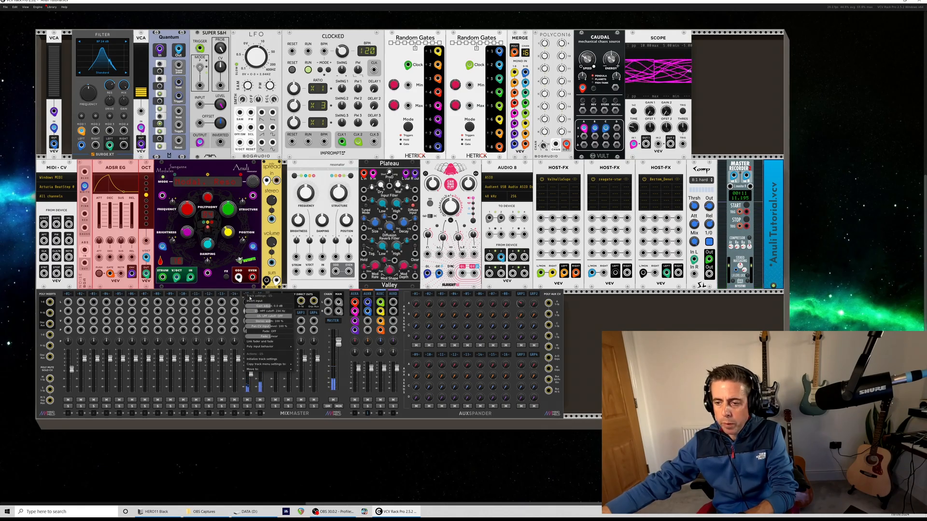
{"action": "left_click", "coordinate": [245, 289]}
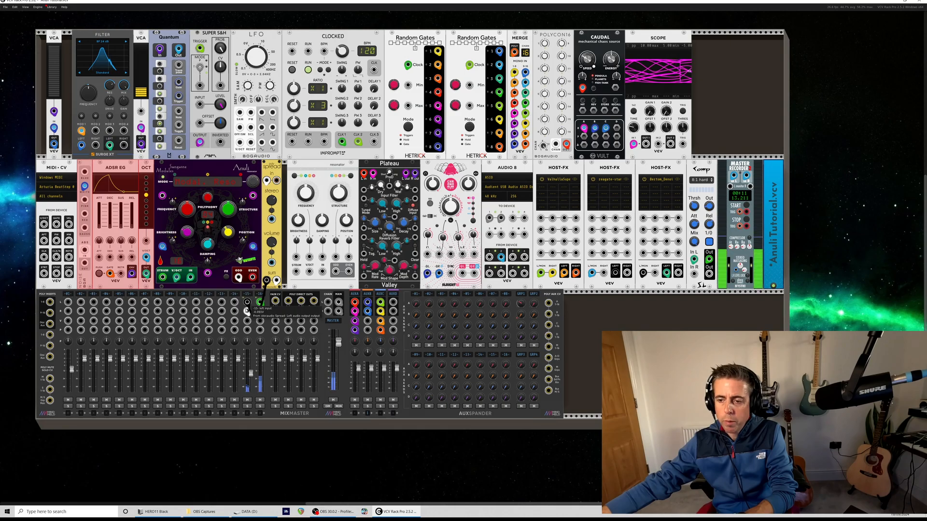
{"action": "mouse_move", "coordinate": [253, 371]}
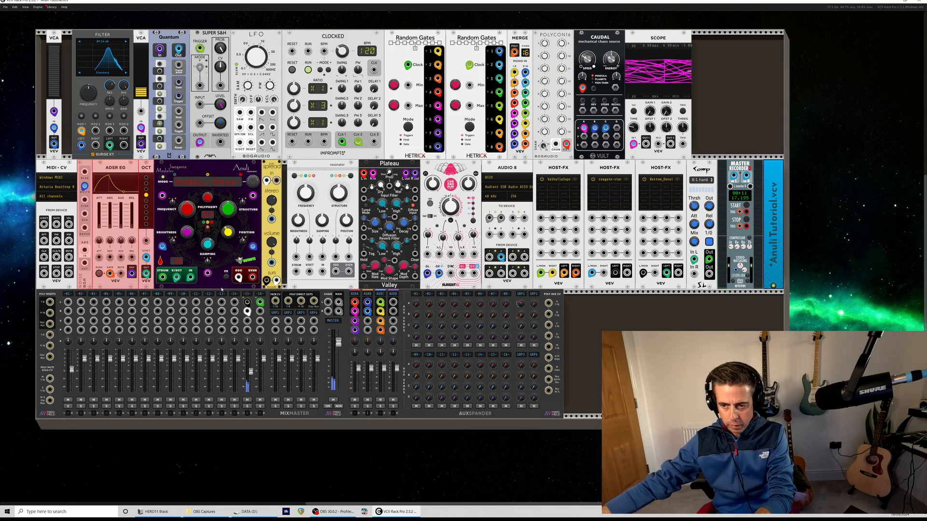
Find the all-pass filter and phaser module in the library and add it between the first VCA and the filter.
{"action": "left_click", "coordinate": [78, 36]}
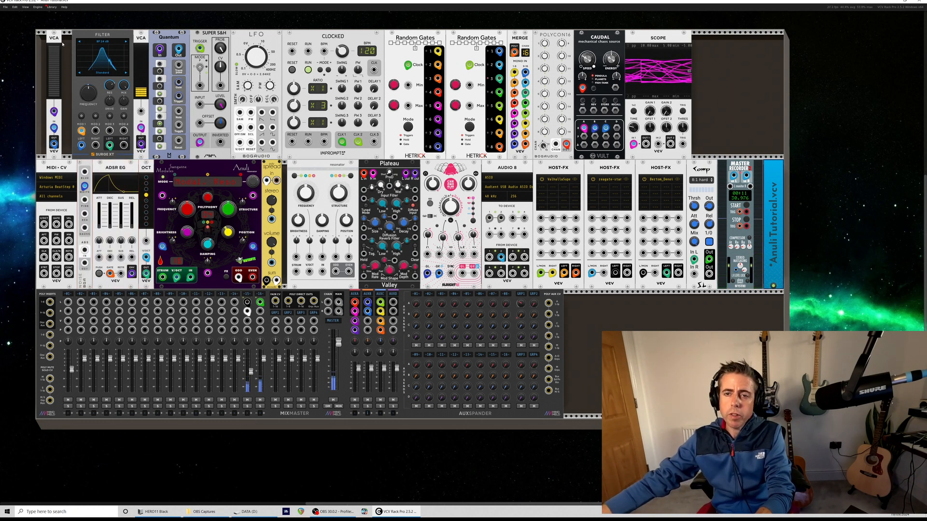
{"action": "key", "text": "Return"}
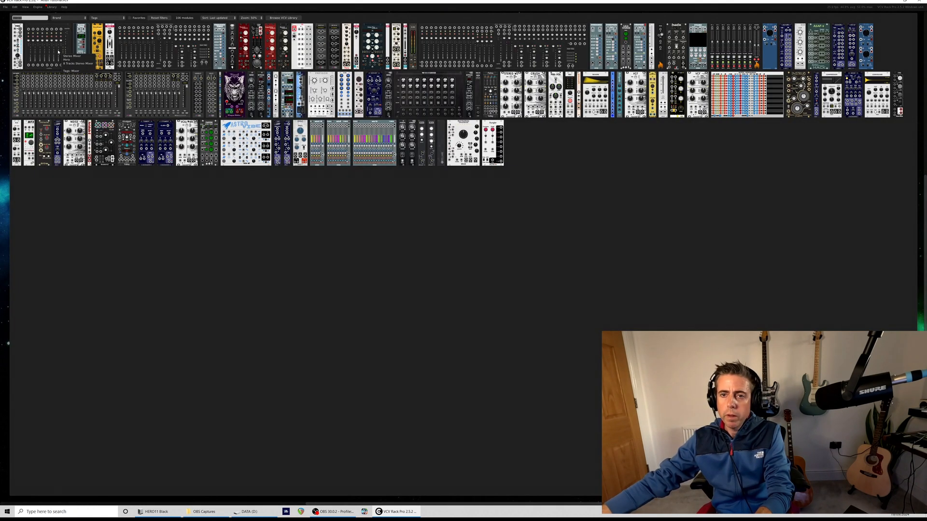
{"action": "type", "text": "lc"}
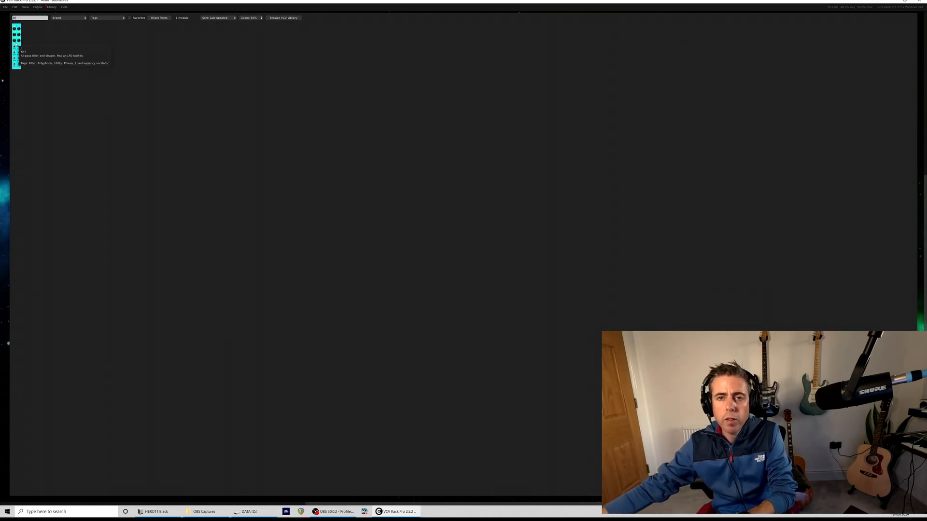
{"action": "left_click", "coordinate": [16, 43]}
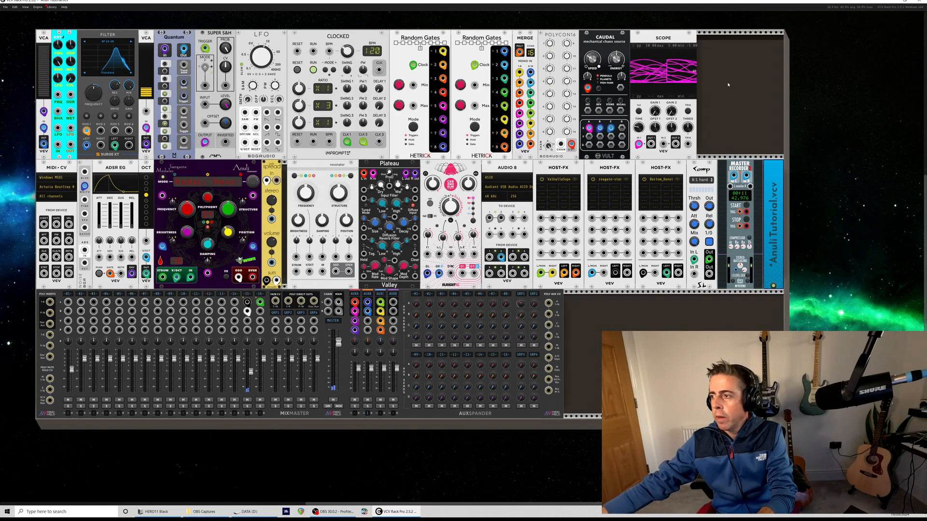
Shift the modules from the filter through Scope to make room, and add a VCA MIX beside the all-pass module.
{"action": "left_click_drag", "start_coordinate": [728, 85], "coordinate": [167, 36]}
{"action": "right_click", "coordinate": [97, 83]}
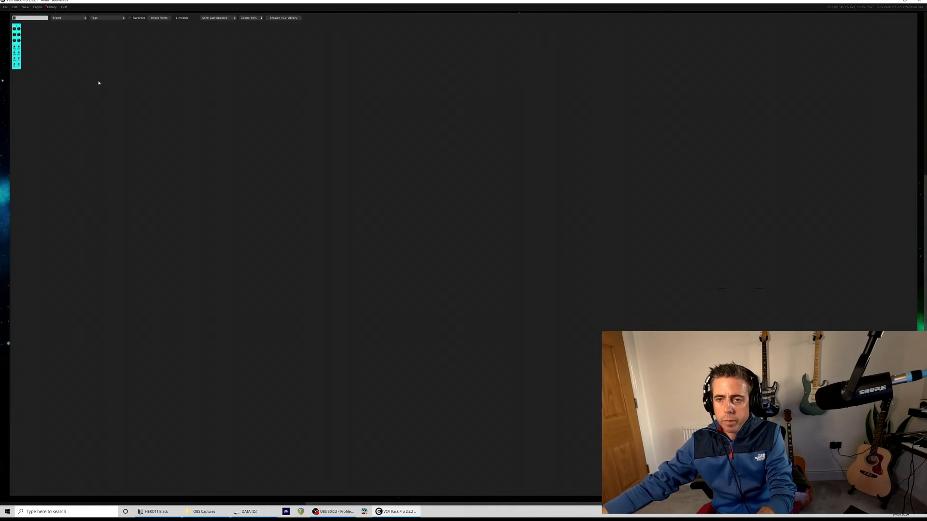
{"action": "type", "text": "vca"}
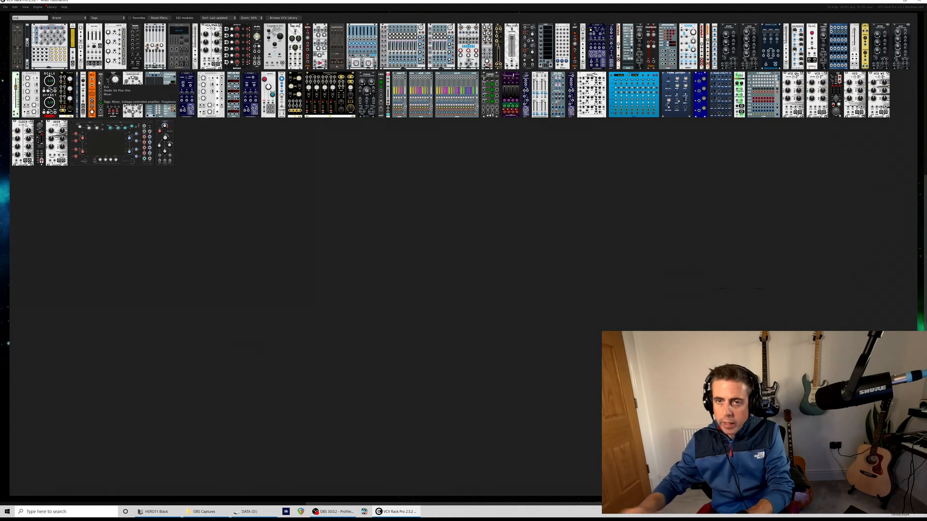
{"action": "left_click", "coordinate": [94, 38]}
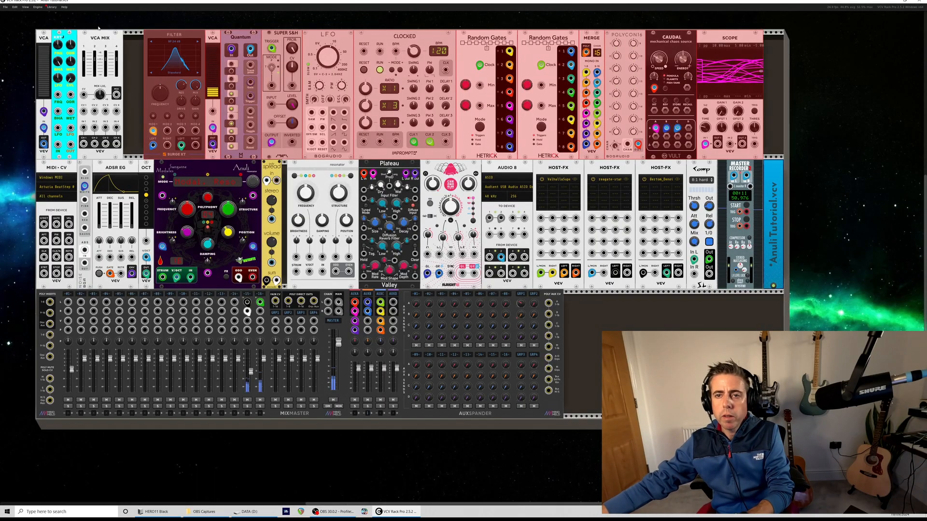
{"action": "mouse_move", "coordinate": [269, 246]}
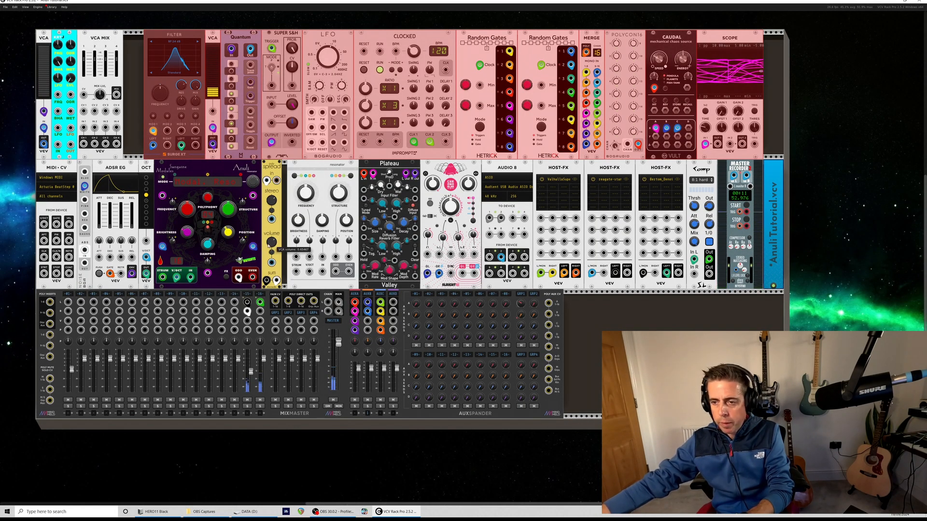
{"action": "left_click", "coordinate": [137, 125]}
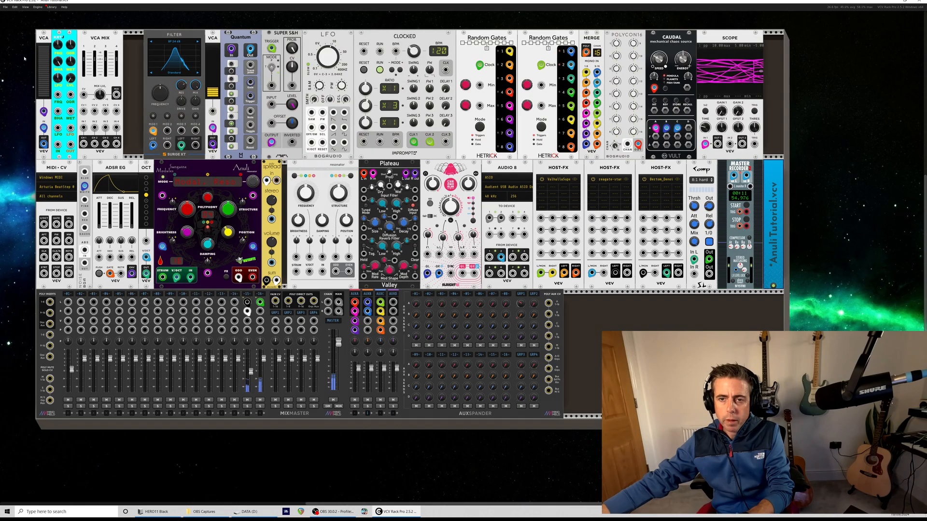
Raise the all-pass module's Order and patch Super S&H's Output into its Frequency CV input.
{"action": "mouse_move", "coordinate": [71, 46]}
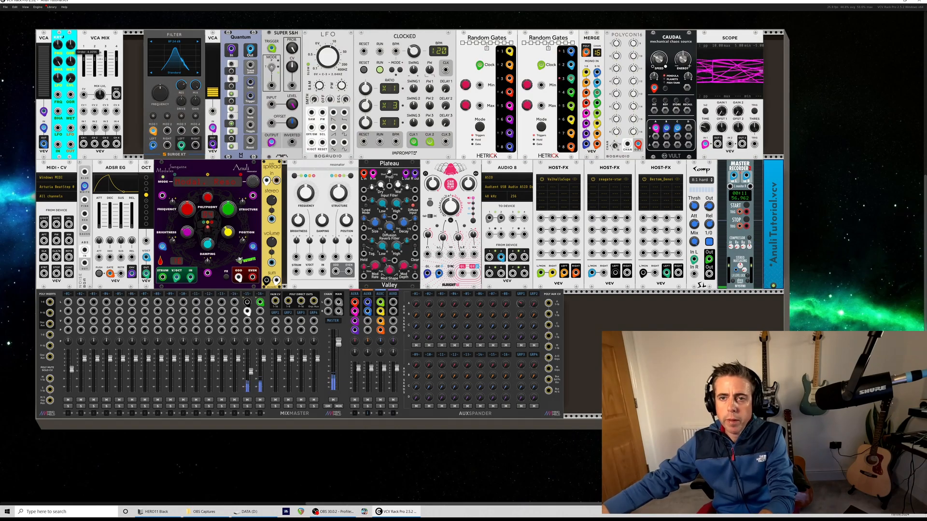
{"action": "left_click_drag", "start_coordinate": [71, 45], "coordinate": [71, 10]}
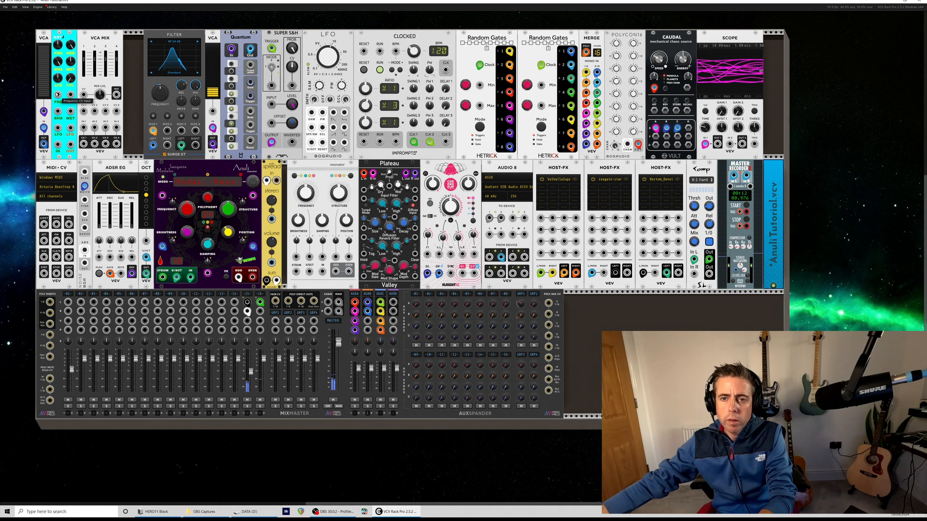
{"action": "left_click_drag", "start_coordinate": [57, 94], "coordinate": [272, 142]}
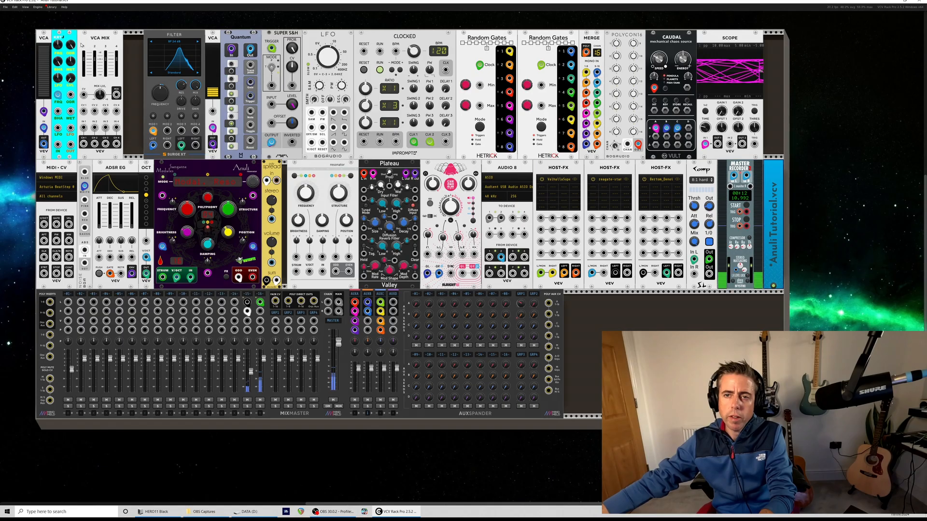
Patch the first VCA's output into VCA MIX channel 1, and the mix output into the all-pass module's input.
{"action": "left_click_drag", "start_coordinate": [57, 144], "coordinate": [153, 145]}
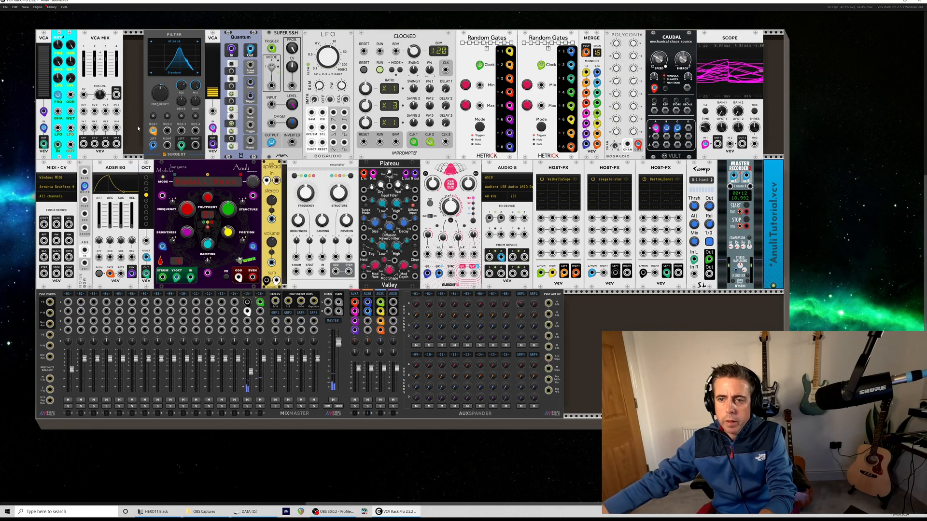
{"action": "left_click_drag", "start_coordinate": [43, 144], "coordinate": [83, 127]}
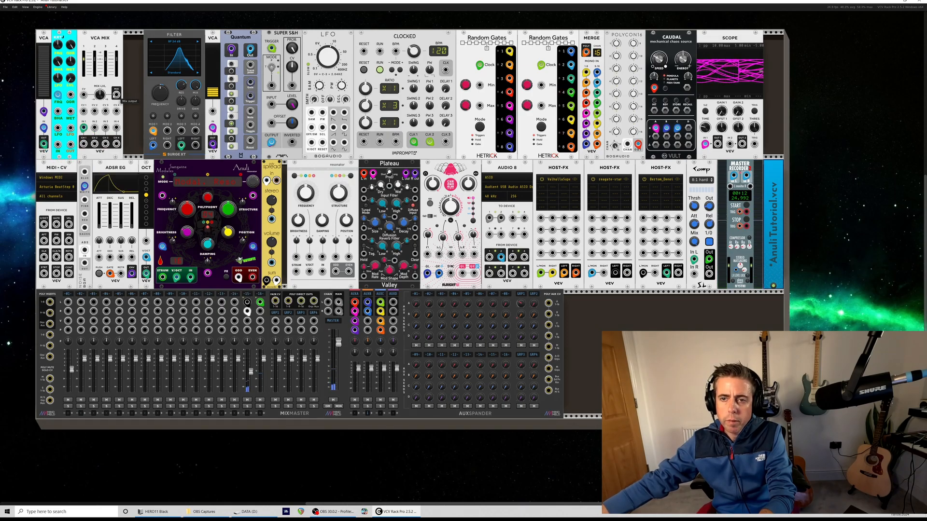
{"action": "left_click_drag", "start_coordinate": [116, 94], "coordinate": [57, 144]}
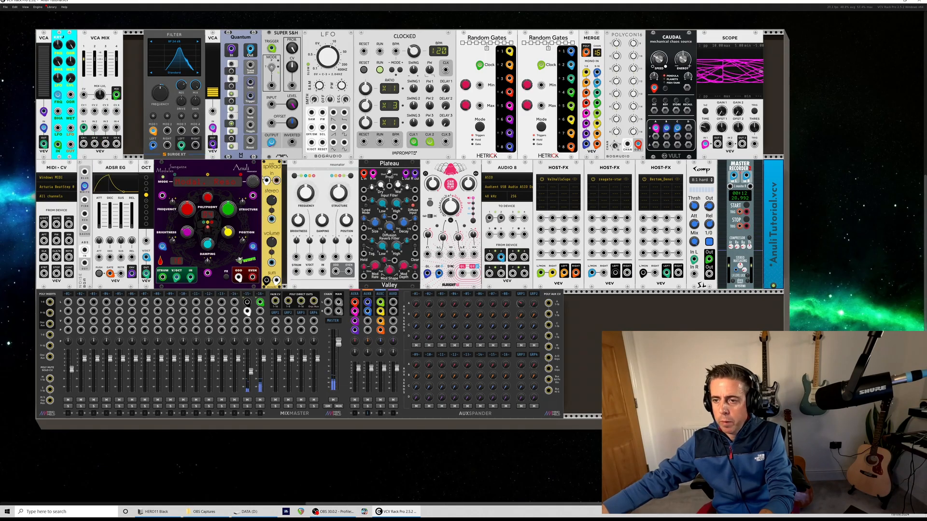
Route the all-pass output through a duplicated Spread beside VCA MIX into the mixer's first track, and mute the Anuli track.
{"action": "right_click", "coordinate": [273, 183]}
{"action": "left_click", "coordinate": [304, 251]}
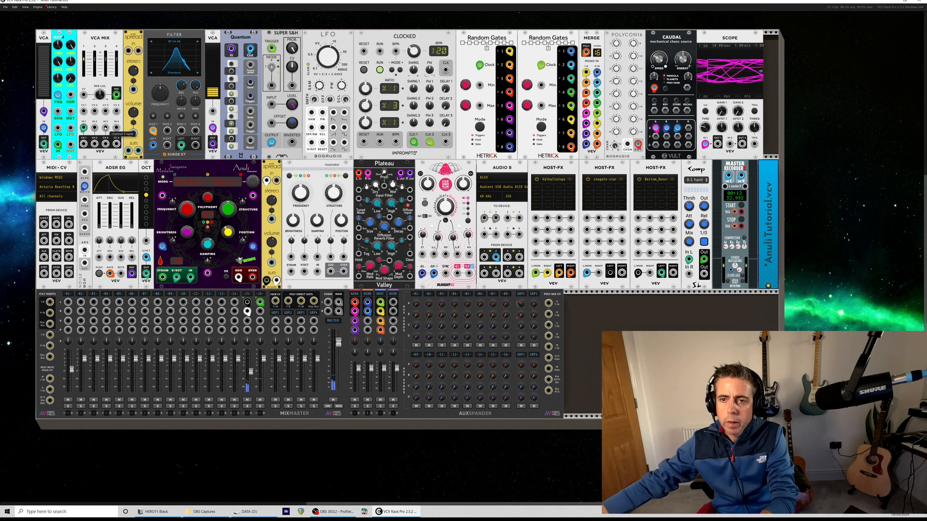
{"action": "left_click_drag", "start_coordinate": [70, 144], "coordinate": [128, 51]}
{"action": "mouse_move", "coordinate": [128, 150]}
{"action": "left_mouse_down"}
{"action": "mouse_move", "coordinate": [81, 311]}
{"action": "mouse_move", "coordinate": [68, 302]}
{"action": "mouse_move", "coordinate": [118, 167]}
{"action": "mouse_move", "coordinate": [138, 150]}
{"action": "left_mouse_up"}
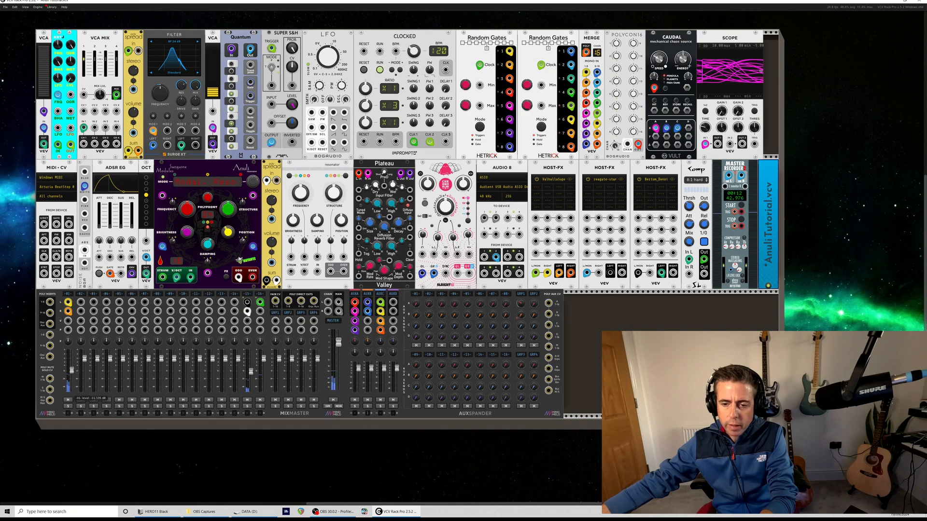
{"action": "left_click", "coordinate": [247, 400]}
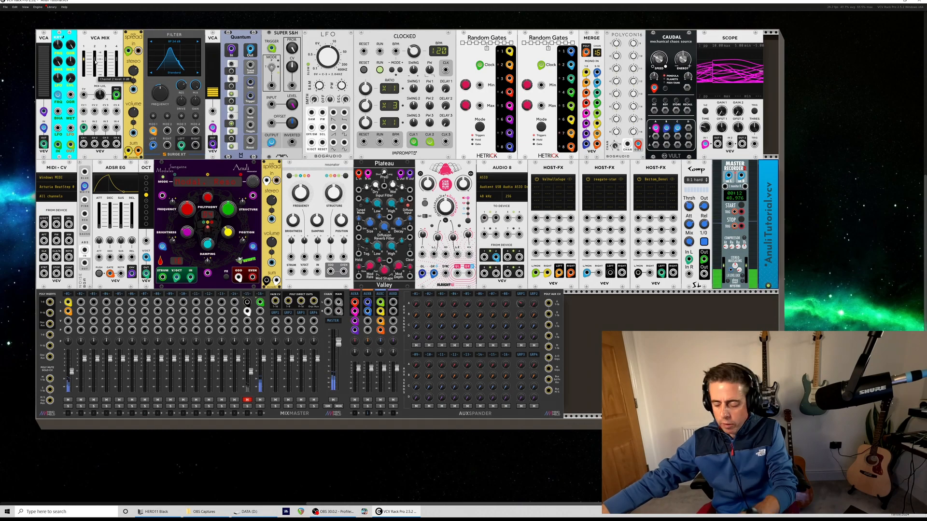
Adjust the VCA MIX channel 2 level and patch the all-pass output back into its channel 2 input as feedback.
{"action": "right_click", "coordinate": [96, 61]}
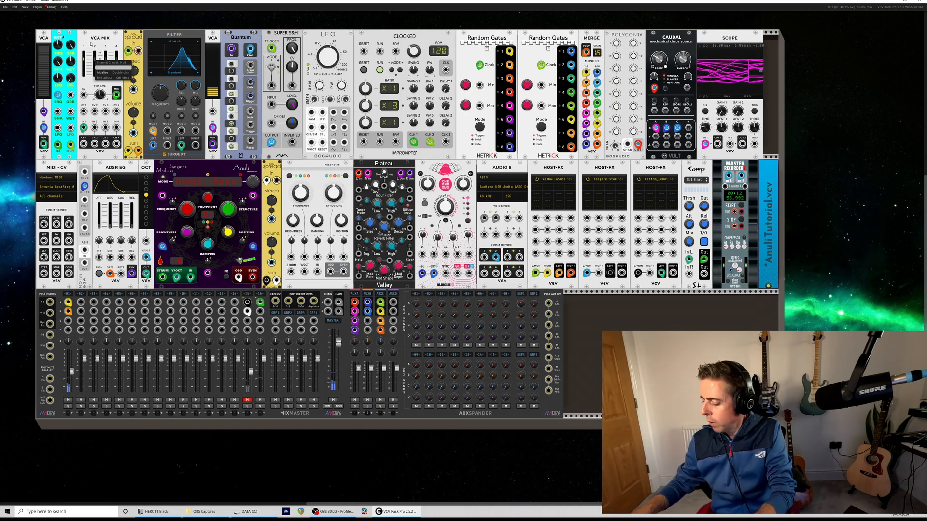
{"action": "left_click", "coordinate": [105, 44]}
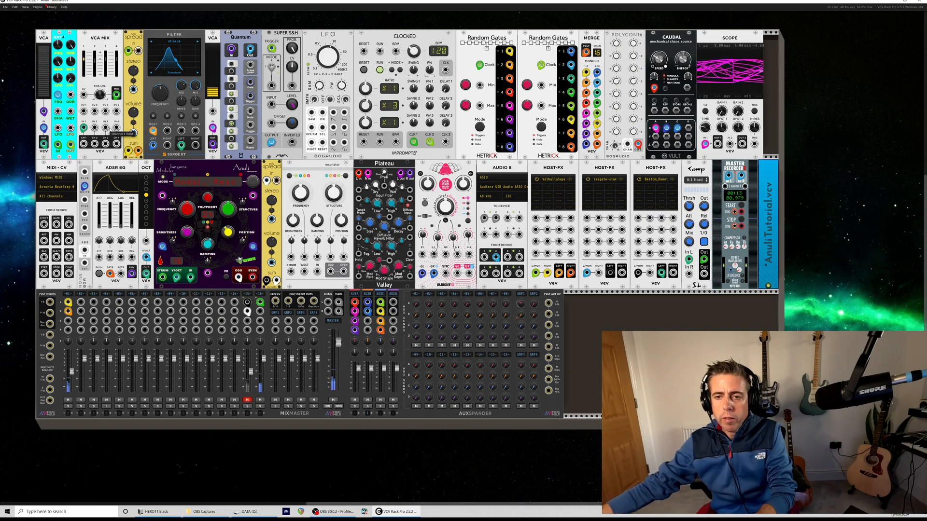
{"action": "left_click_drag", "start_coordinate": [95, 128], "coordinate": [71, 146]}
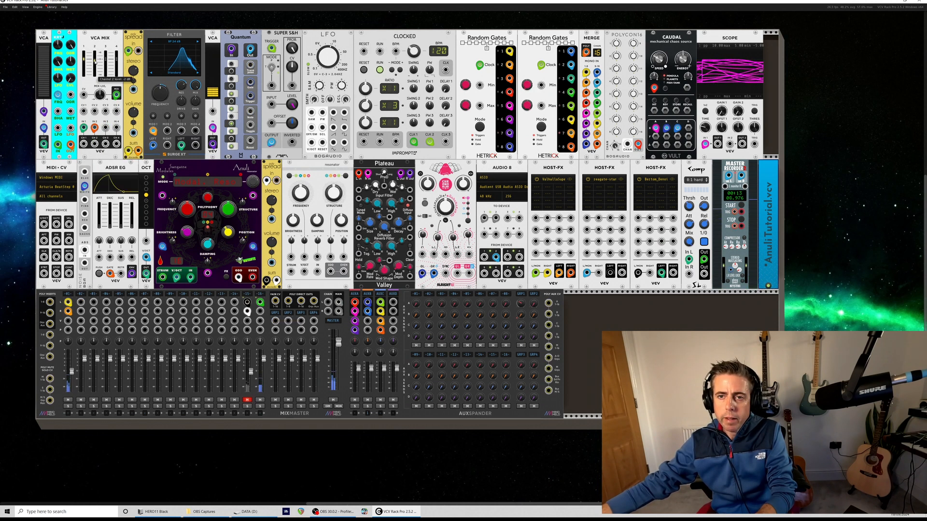
Fine-tune the feedback level on VCA MIX channel 2 to just below 0 dB.
{"action": "right_click", "coordinate": [95, 62]}
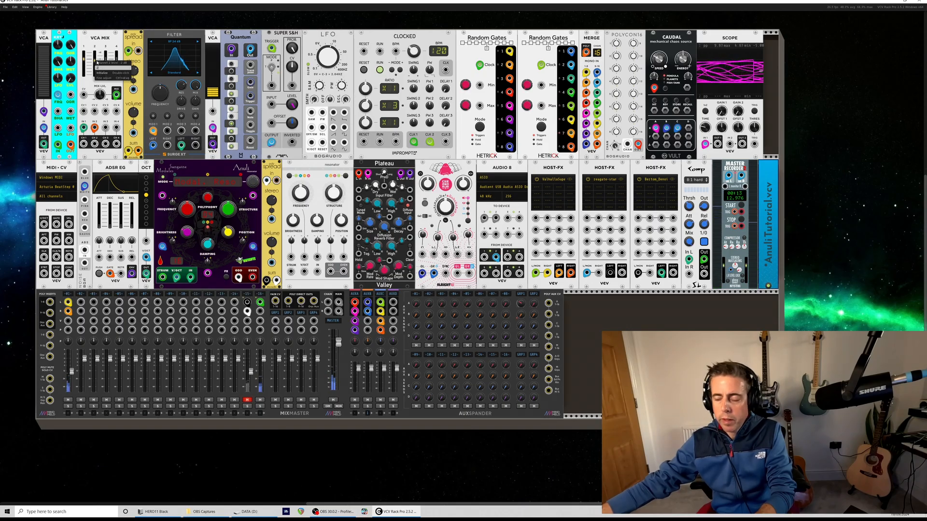
{"action": "left_click", "coordinate": [97, 63]}
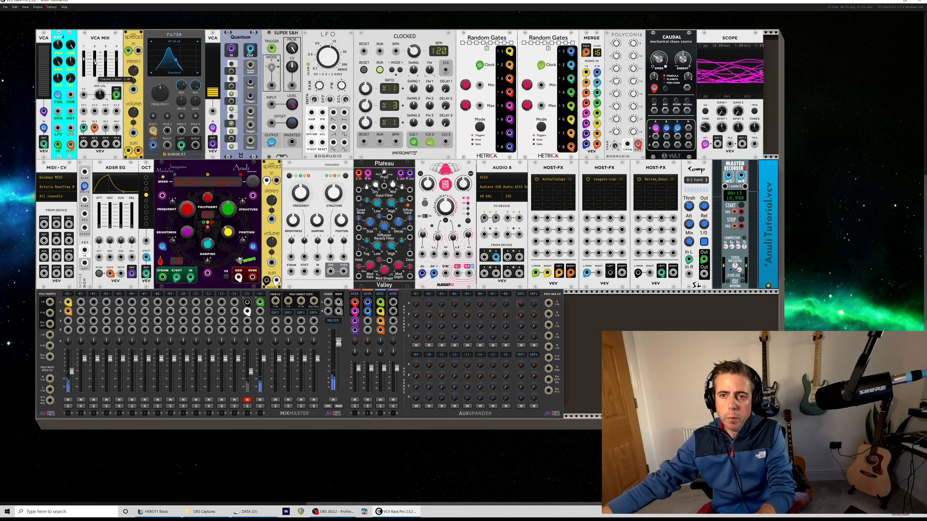
{"action": "right_click", "coordinate": [95, 62]}
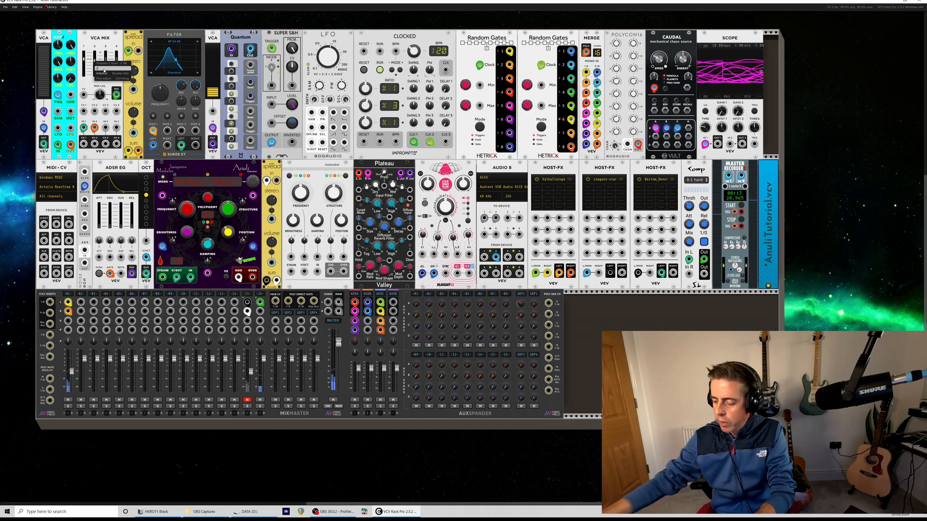
{"action": "left_click", "coordinate": [104, 71]}
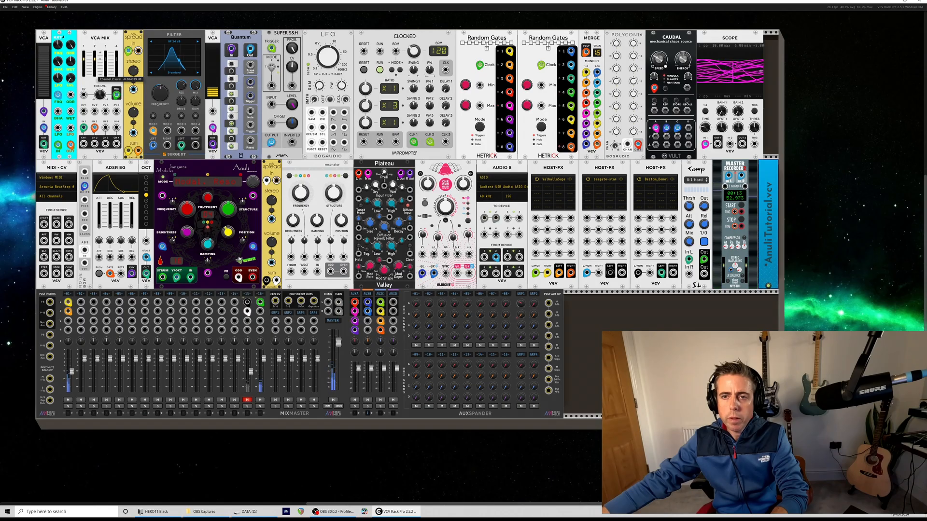
Raise the high-pass filter cutoff in the settings of the mixer's first track.
{"action": "right_click", "coordinate": [64, 294]}
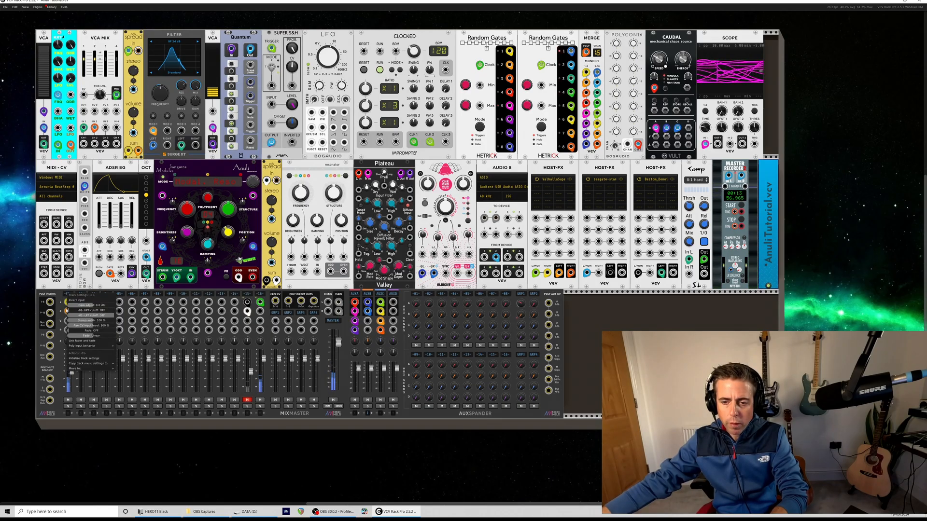
{"action": "left_click_drag", "start_coordinate": [68, 311], "coordinate": [77, 311]}
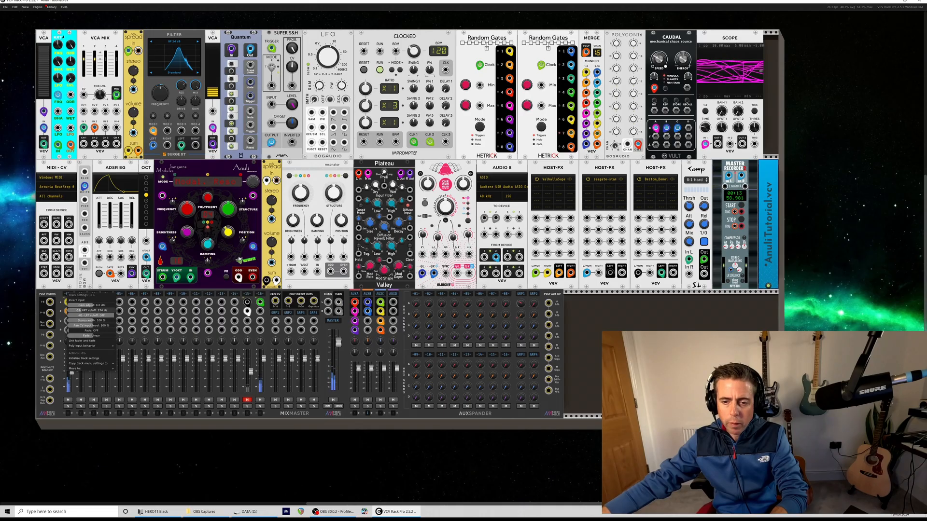
{"action": "left_click", "coordinate": [55, 293]}
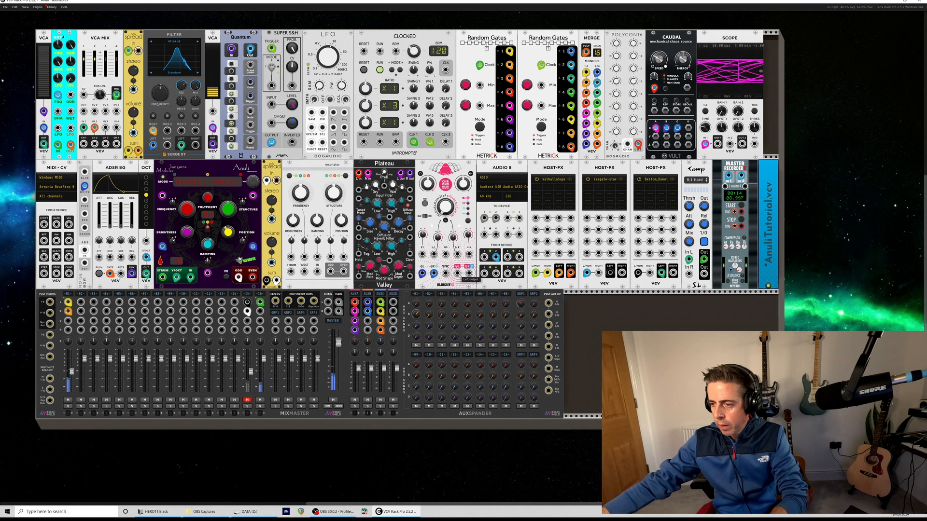
Patch the stereo outputs of the effect module beside Plateau into the mixer's second aux return, and adjust the first track's aux send.
{"action": "mouse_move", "coordinate": [457, 273]}
{"action": "left_mouse_down"}
{"action": "mouse_move", "coordinate": [372, 337]}
{"action": "mouse_move", "coordinate": [363, 331]}
{"action": "mouse_move", "coordinate": [465, 269]}
{"action": "left_mouse_up"}
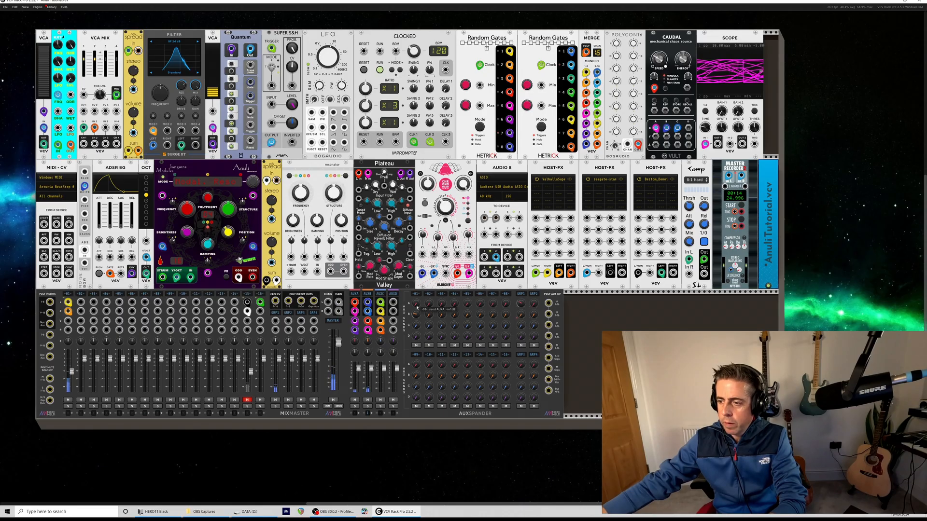
{"action": "left_click_drag", "start_coordinate": [416, 314], "coordinate": [416, 313]}
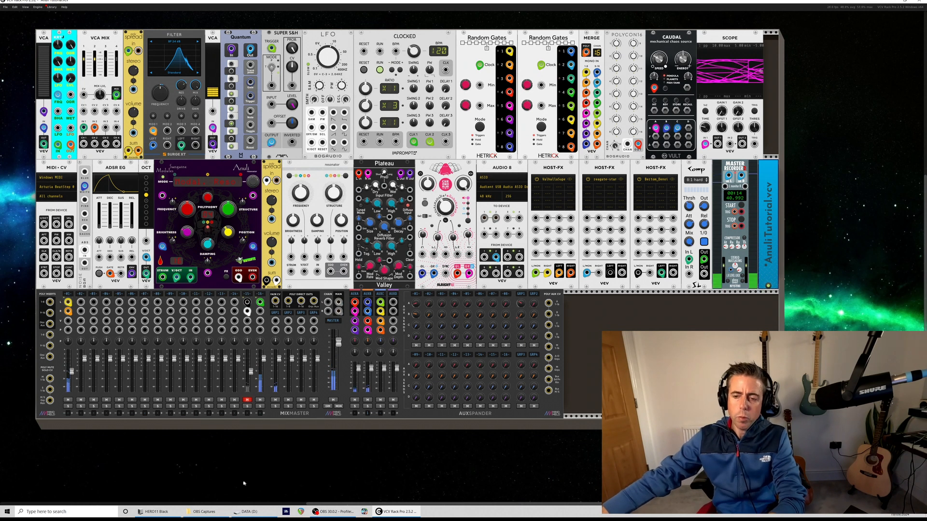
Unmute the Anuli track and balance the mix by raising its fader slightly and lowering the first track's fader.
{"action": "left_click", "coordinate": [246, 400]}
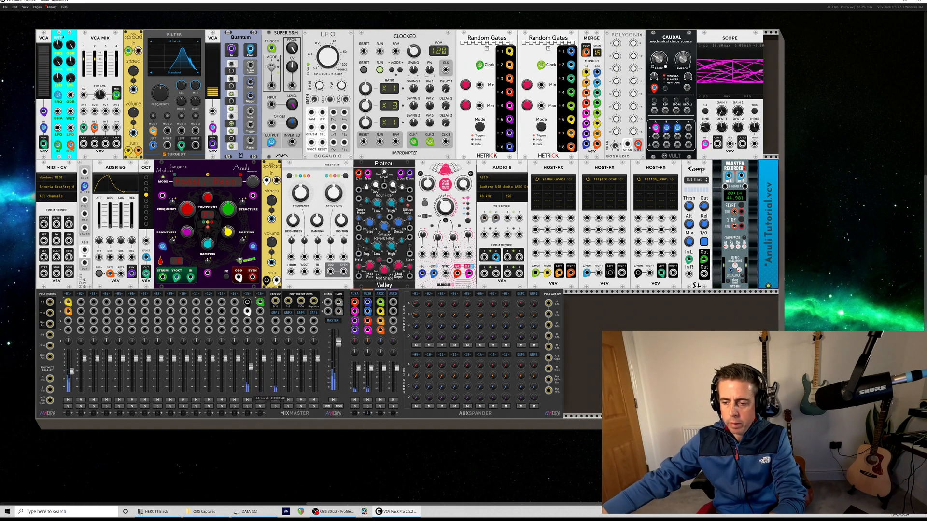
{"action": "left_click_drag", "start_coordinate": [251, 367], "coordinate": [251, 364]}
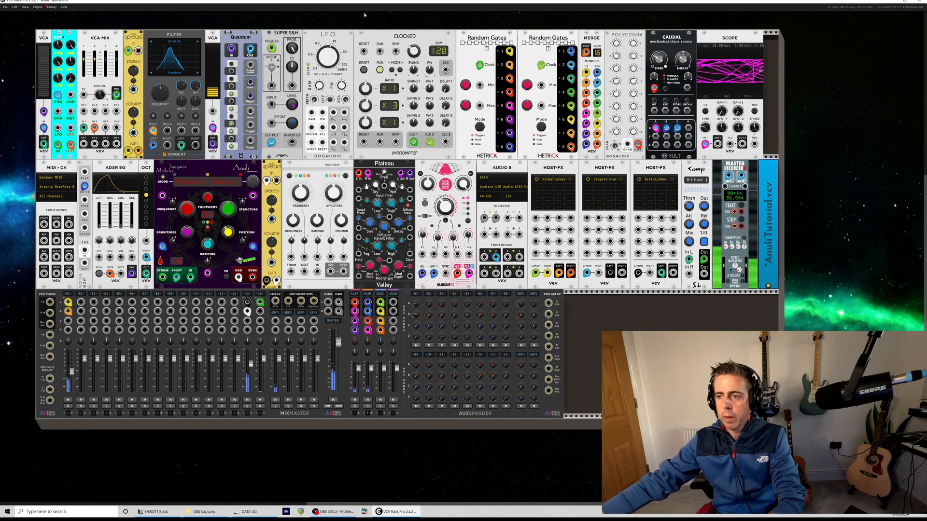
{"action": "mouse_move", "coordinate": [251, 363]}
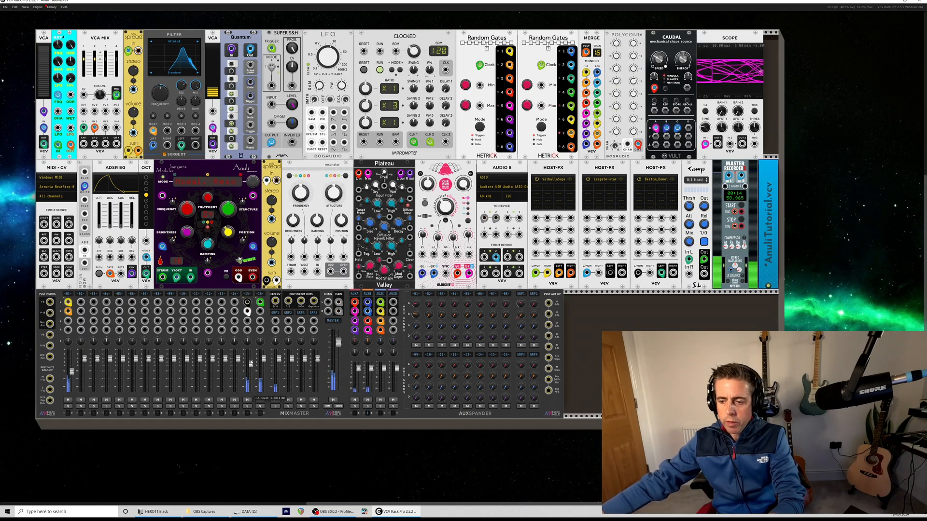
{"action": "mouse_move", "coordinate": [96, 375]}
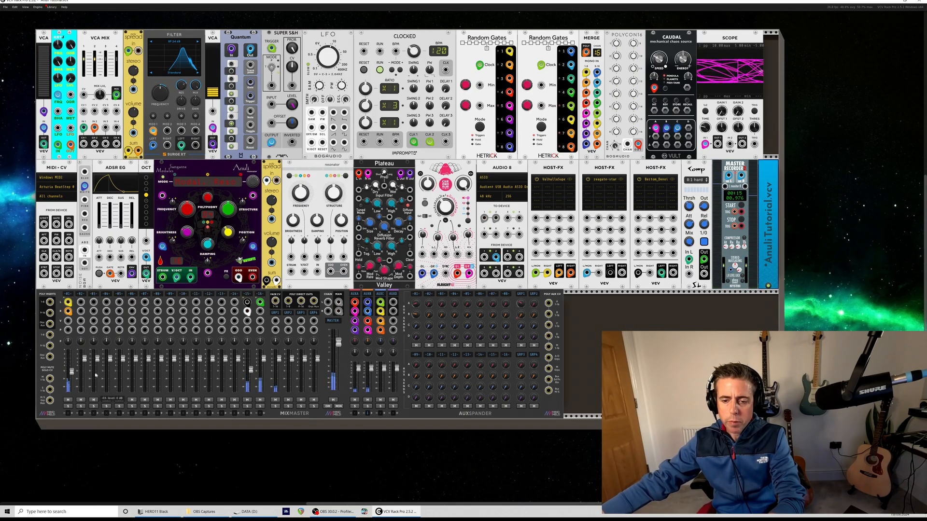
{"action": "left_click_drag", "start_coordinate": [72, 371], "coordinate": [72, 375]}
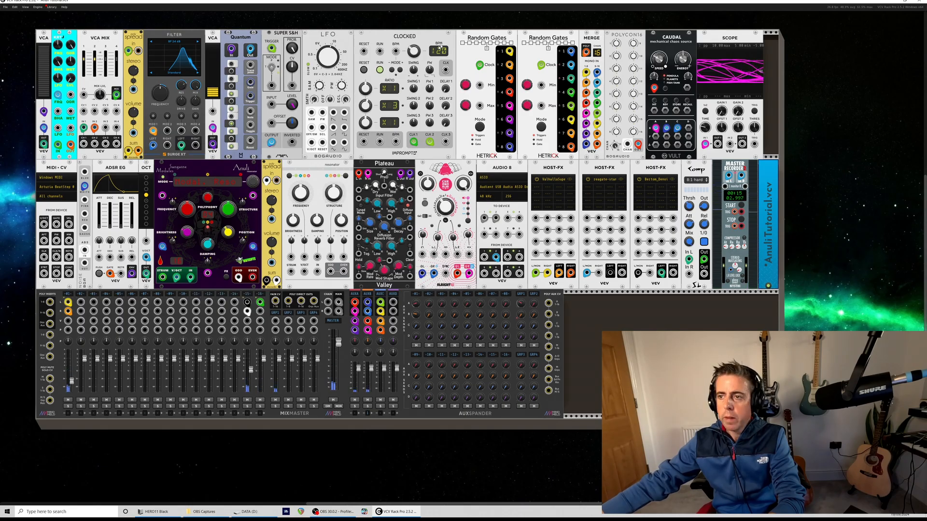
Delete the Bogaudio LFO beside Clocked and add a VCV LFO next to AuxSpander.
{"action": "right_click", "coordinate": [328, 36]}
{"action": "mouse_move", "coordinate": [348, 103]}
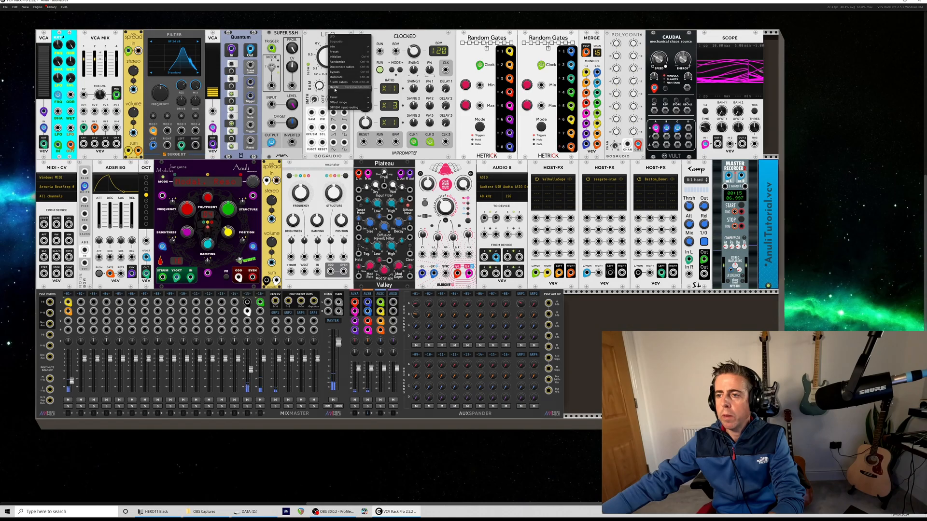
{"action": "left_click", "coordinate": [336, 87]}
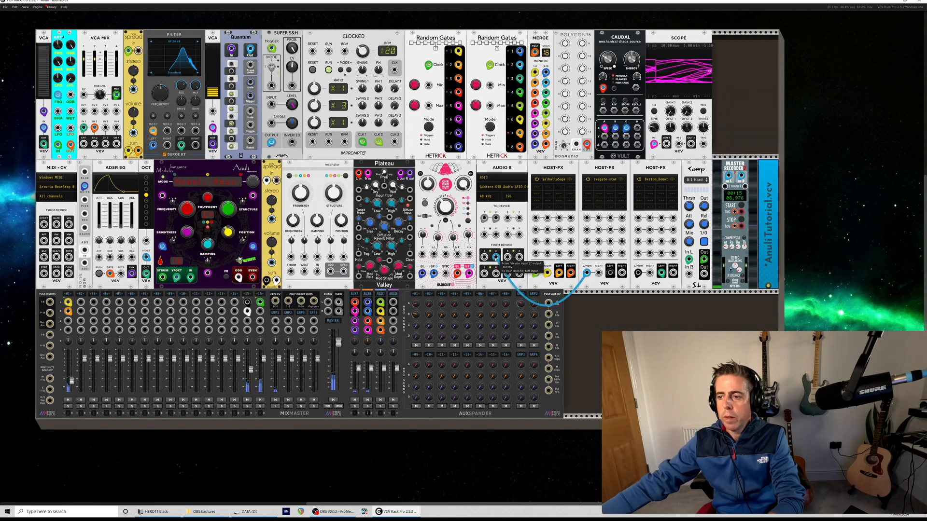
{"action": "right_click", "coordinate": [601, 319]}
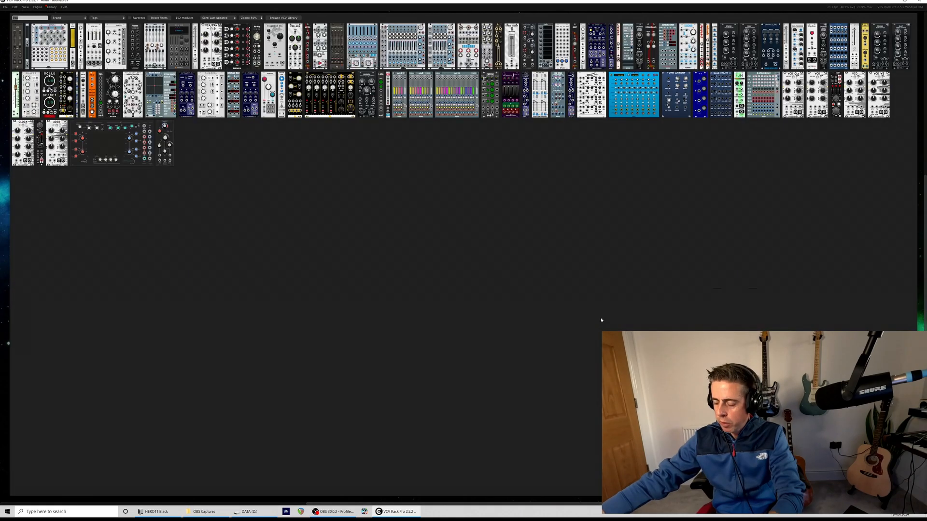
{"action": "type", "text": "lfo"}
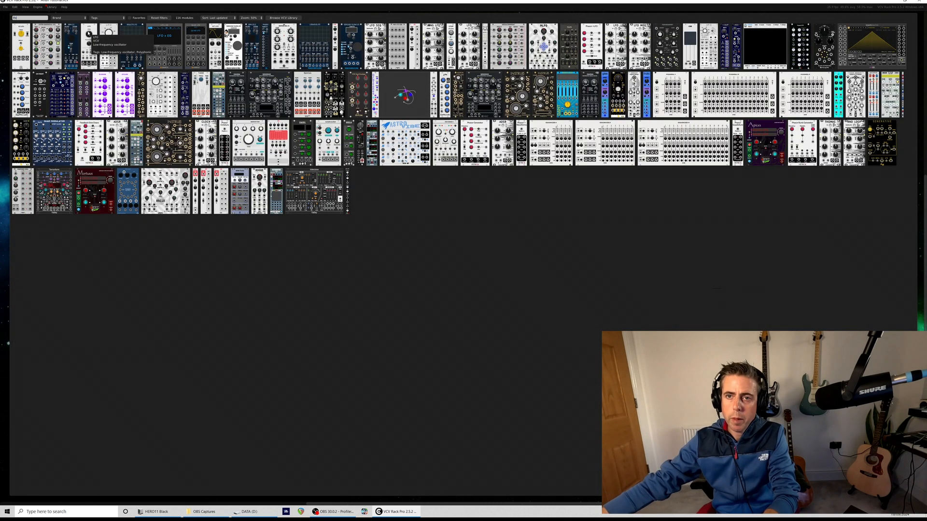
{"action": "left_click", "coordinate": [21, 46]}
{"action": "left_click_drag", "start_coordinate": [591, 309], "coordinate": [581, 315]}
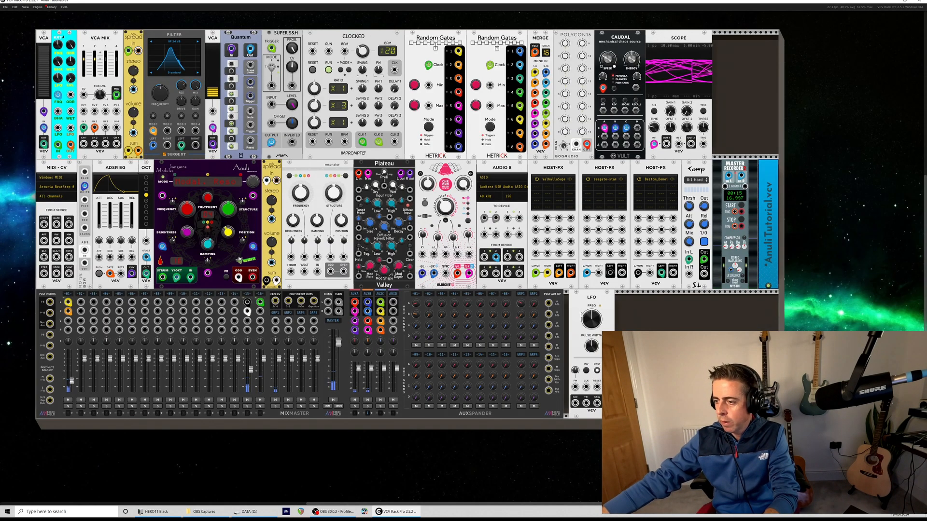
Patch the POLYCON16 output into the LFO's FM input and the LFO's sine output into Anuli, and adjust Anuli's damping.
{"action": "left_click_drag", "start_coordinate": [575, 386], "coordinate": [586, 144]}
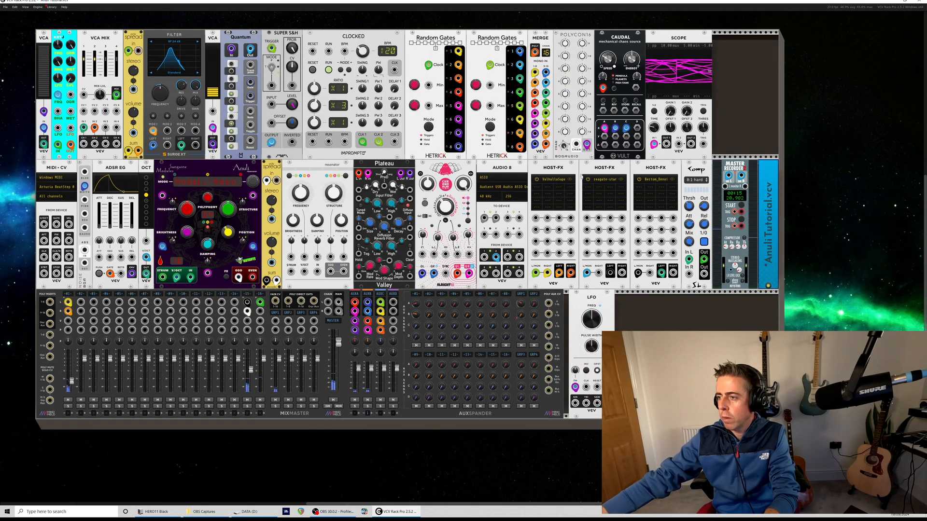
{"action": "left_click_drag", "start_coordinate": [575, 403], "coordinate": [172, 202]}
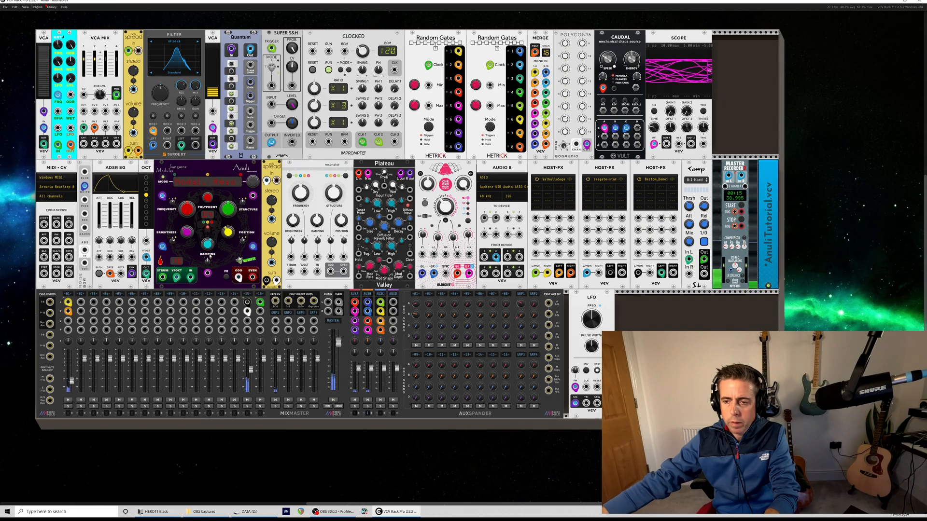
{"action": "left_click_drag", "start_coordinate": [210, 251], "coordinate": [210, 248]}
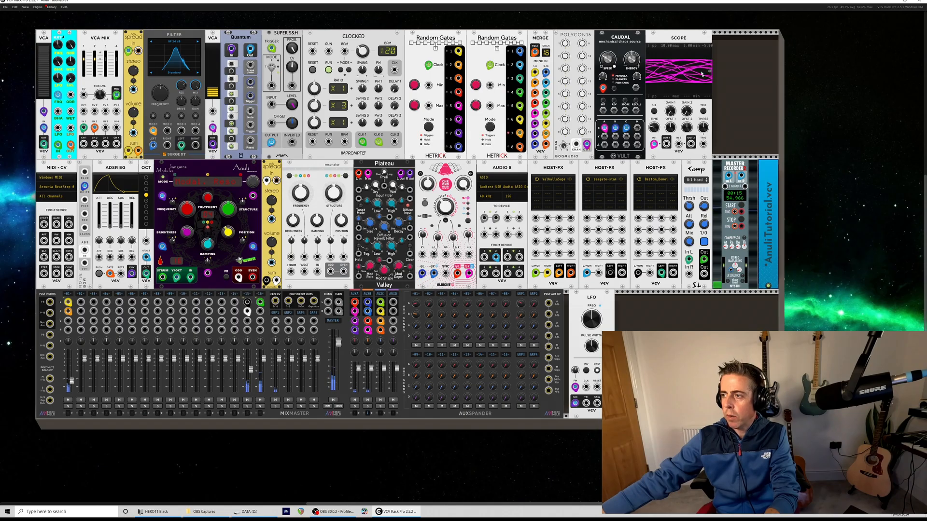
Delete the Scope module and open the module browser for its empty slot.
{"action": "key", "text": "Delete"}
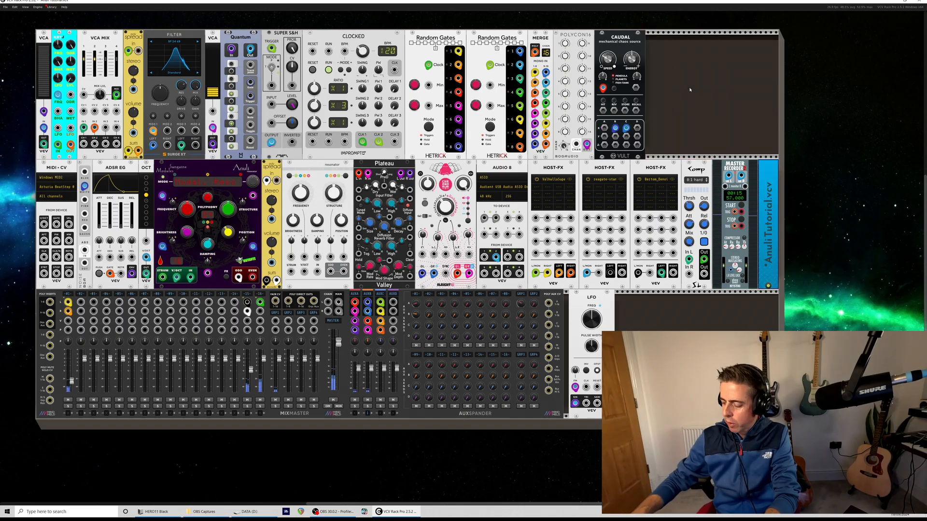
{"action": "right_click", "coordinate": [689, 90]}
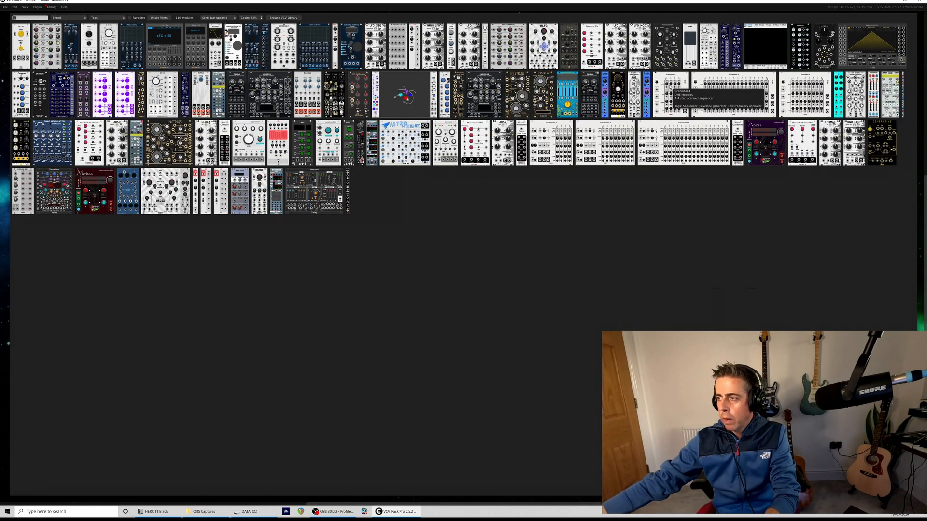
{"action": "type", "text": "c"}
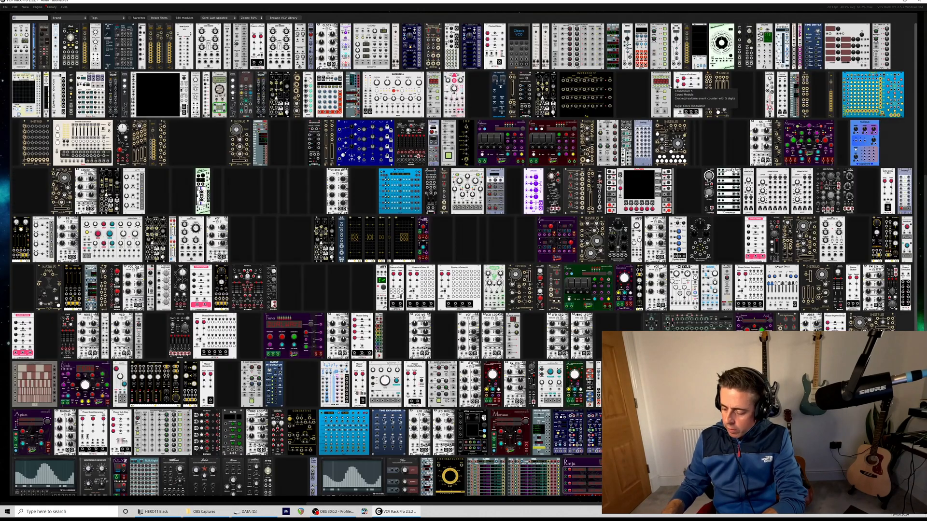
{"action": "type", "text": "louds"}
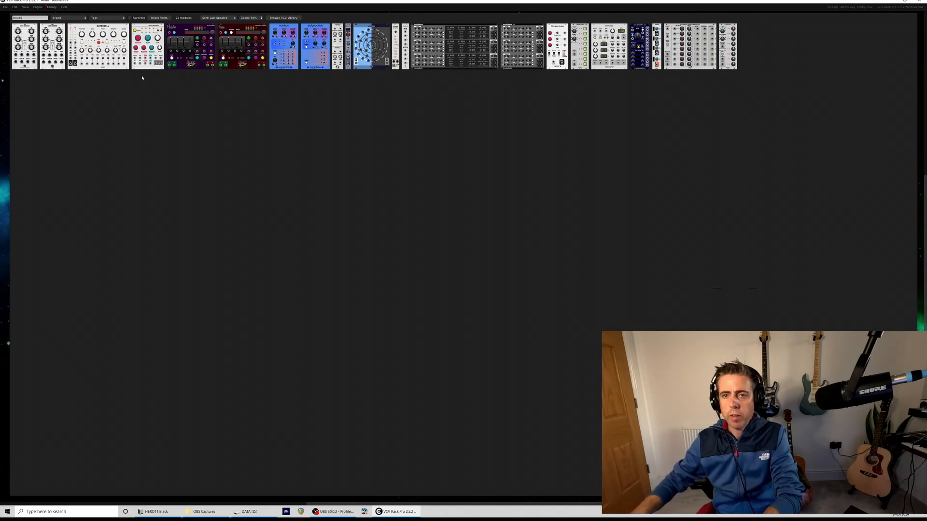
{"action": "key", "text": "BackSpace"}
{"action": "key", "text": "BackSpace"}
{"action": "key", "text": "BackSpace"}
{"action": "key", "text": "BackSpace"}
{"action": "key", "text": "BackSpace"}
{"action": "key", "text": "BackSpace"}
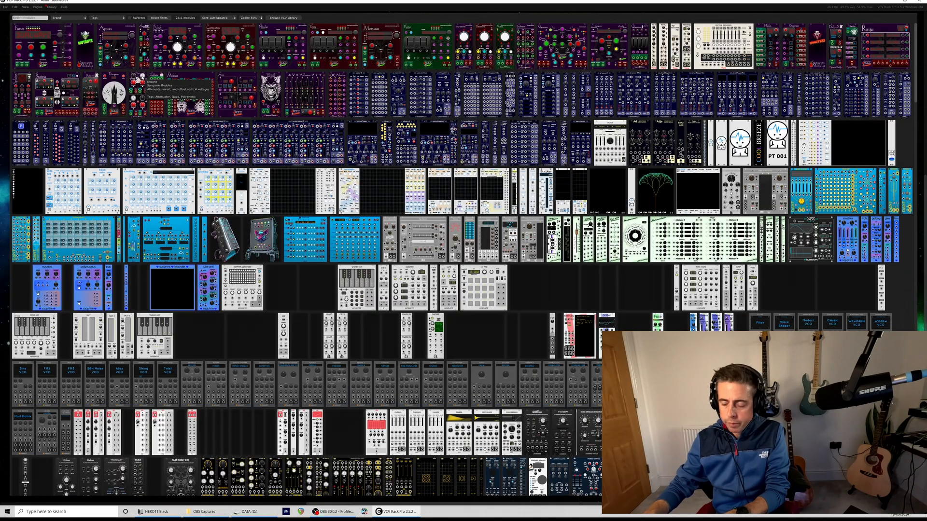
Search for nimbus, add the Surge XT Nimbus module beside Caudal, and mute the mixer's Anuli track and first track.
{"action": "type", "text": "nimbus"}
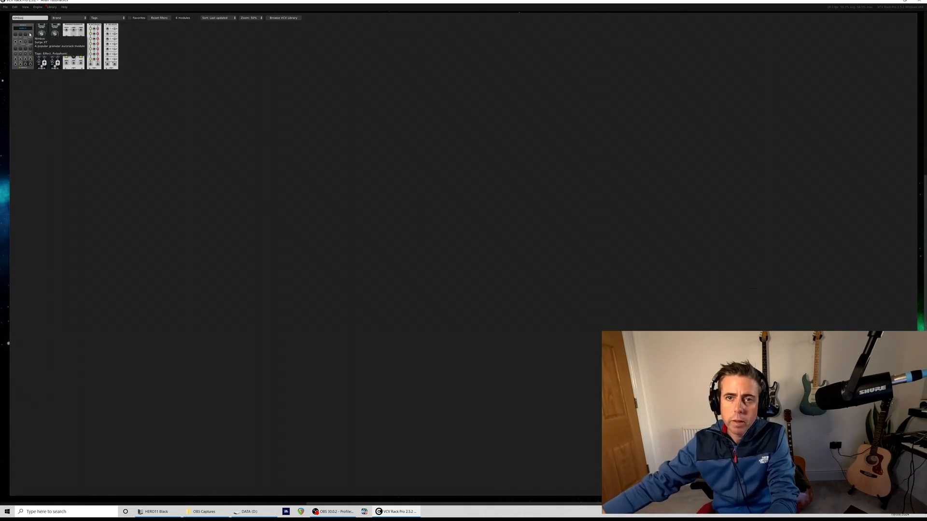
{"action": "left_click", "coordinate": [24, 32]}
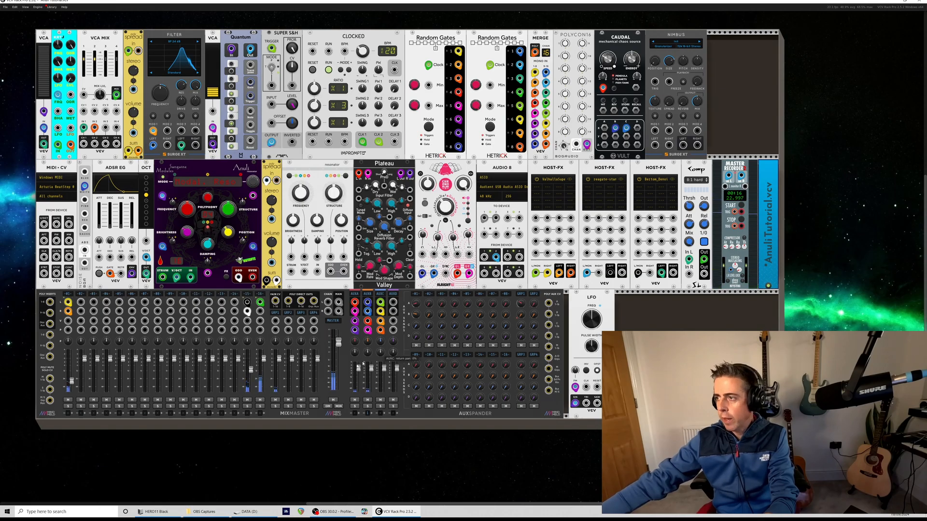
{"action": "left_click", "coordinate": [247, 400]}
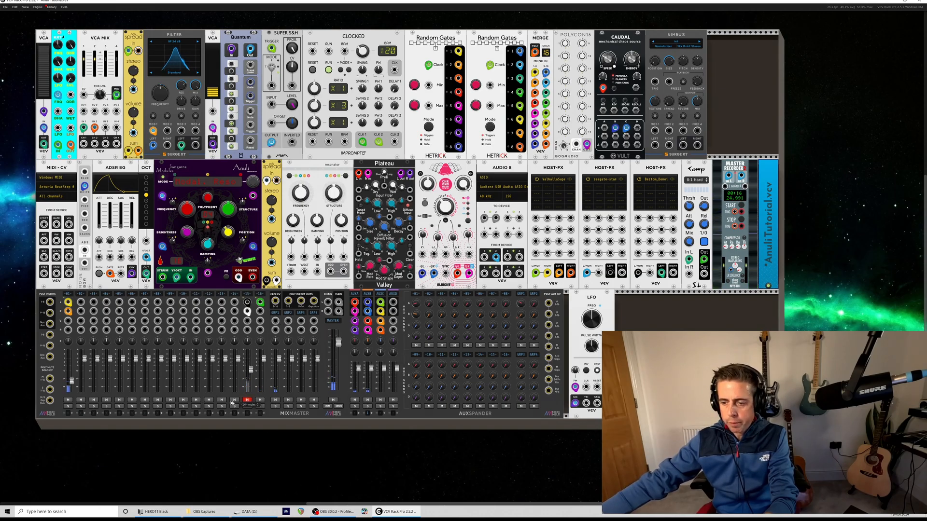
{"action": "left_click", "coordinate": [68, 400]}
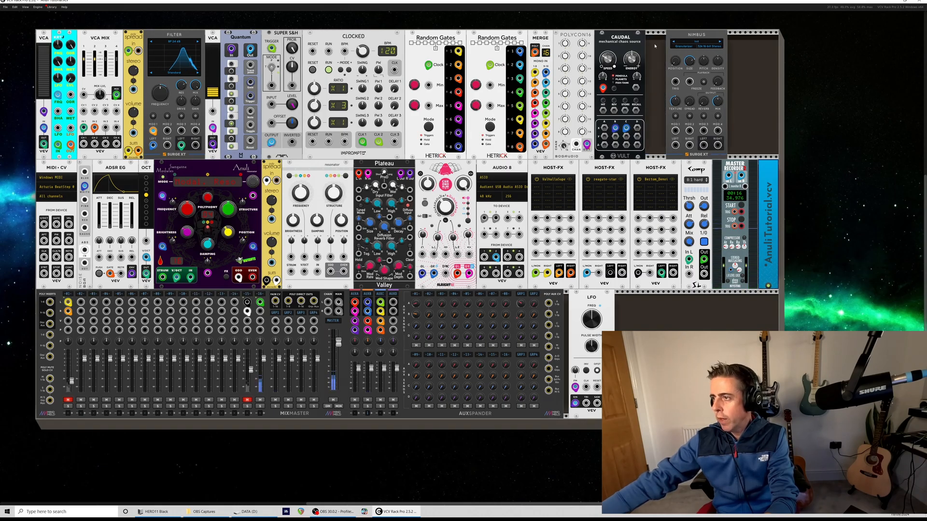
Search for polymult and add the Bogaudio POLYMULT module between Caudal and Nimbus.
{"action": "key", "text": "Return"}
{"action": "type", "text": "poly"}
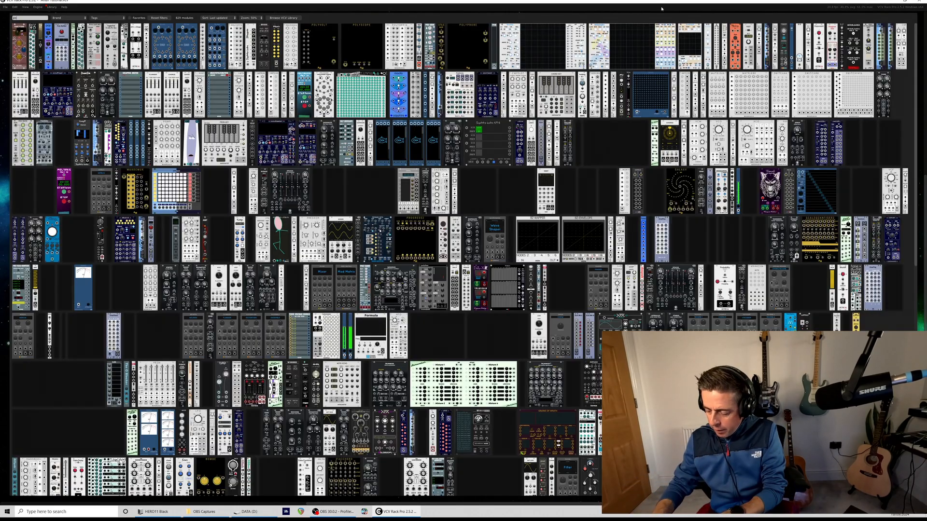
{"action": "type", "text": "mul"}
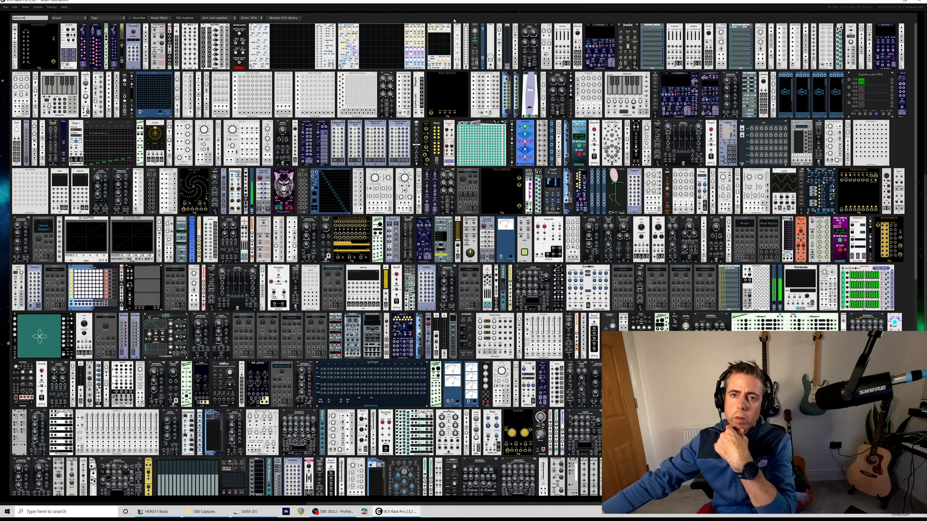
{"action": "left_click", "coordinate": [13, 47]}
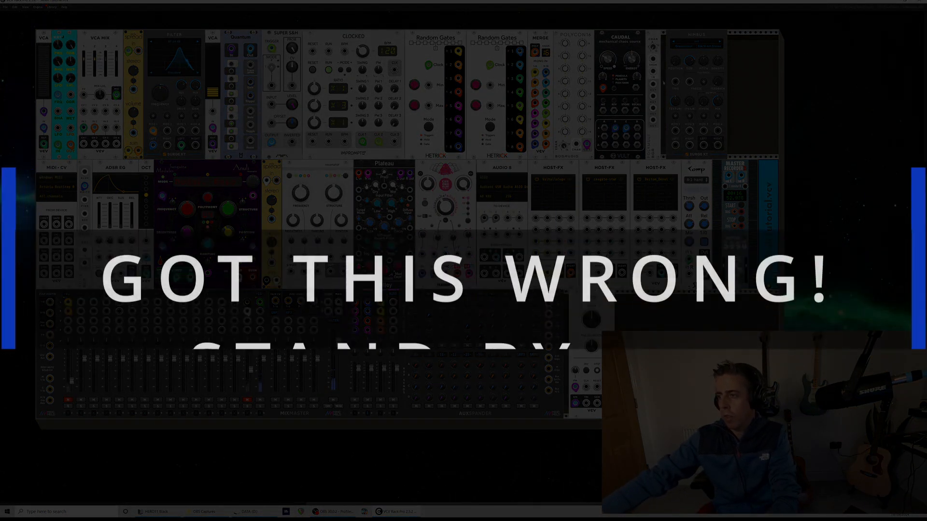
Add a VCV SUM module in the space between POLYCON16 and Caudal, and duplicate it.
{"action": "left_click_drag", "start_coordinate": [612, 88], "coordinate": [264, 188]}
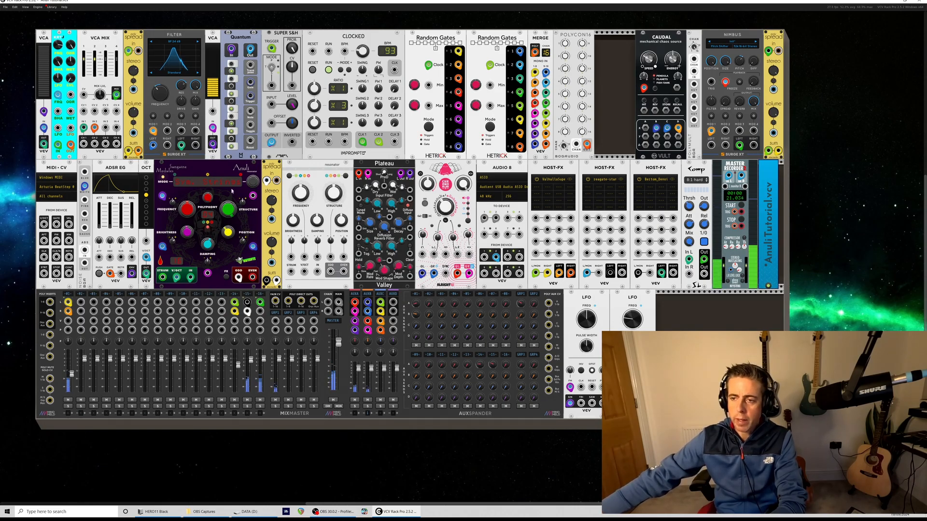
{"action": "key", "text": "Return"}
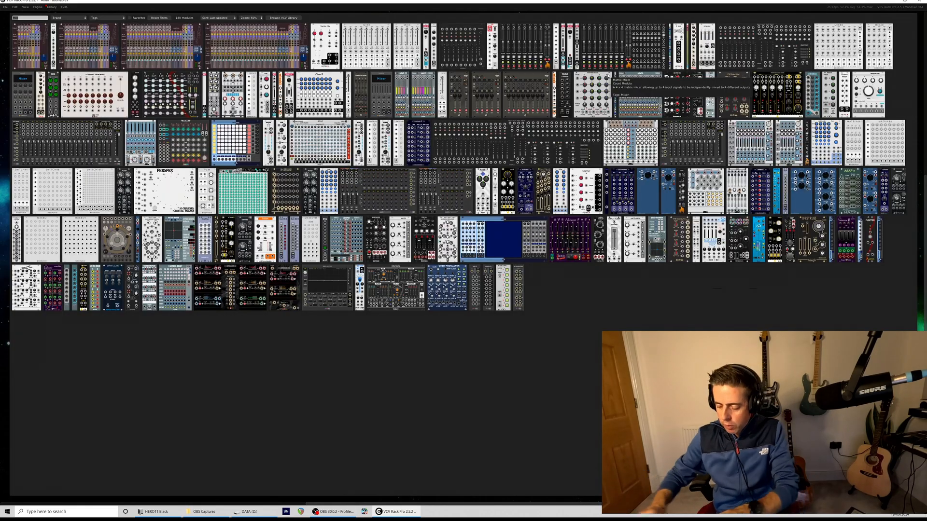
{"action": "type", "text": "sum"}
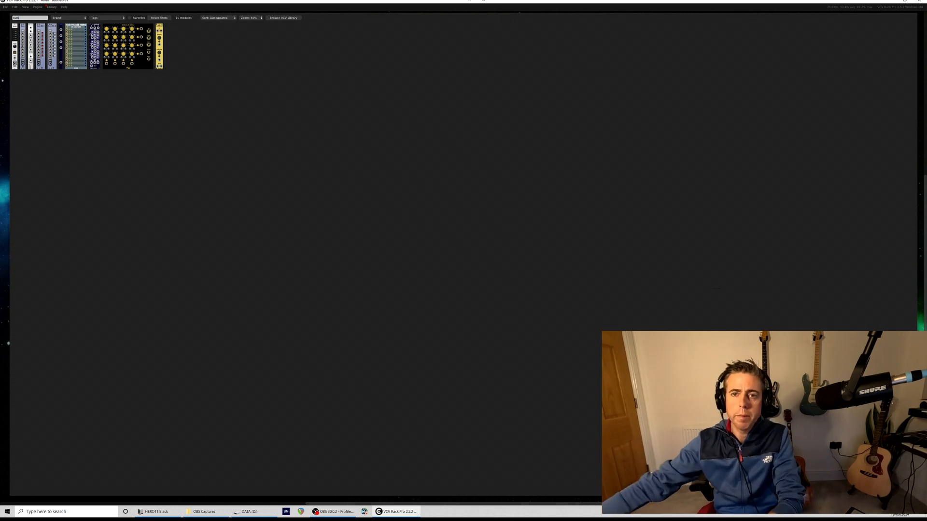
{"action": "left_click", "coordinate": [15, 37]}
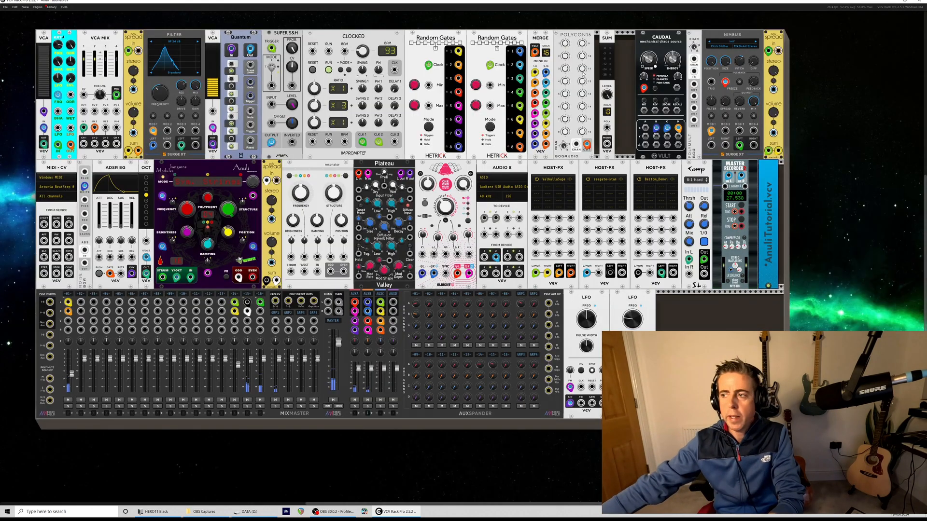
{"action": "left_click", "coordinate": [613, 41]}
{"action": "key", "text": "ctrl+d"}
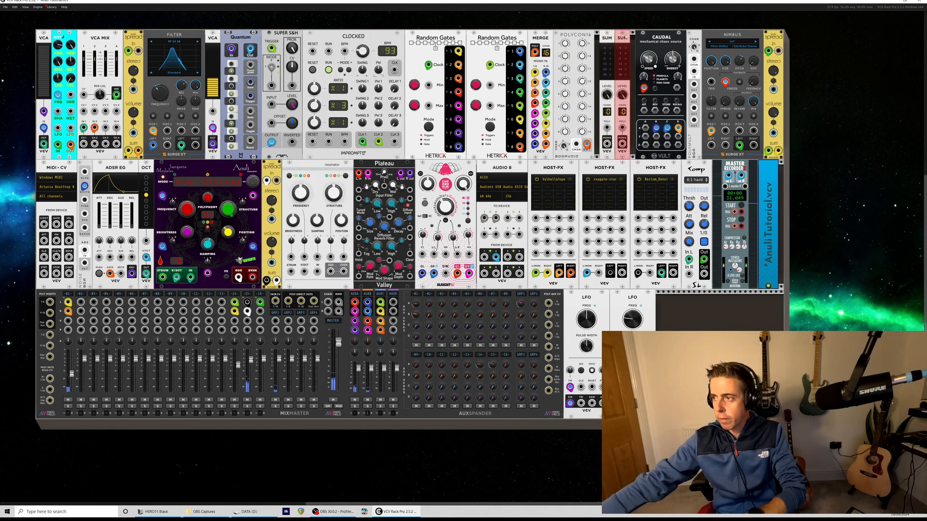
Patch the cyan module's output and Anuli's Odd output into the two SUM modules' polyphonic inputs, and adjust the second SUM's level.
{"action": "left_click", "coordinate": [633, 49]}
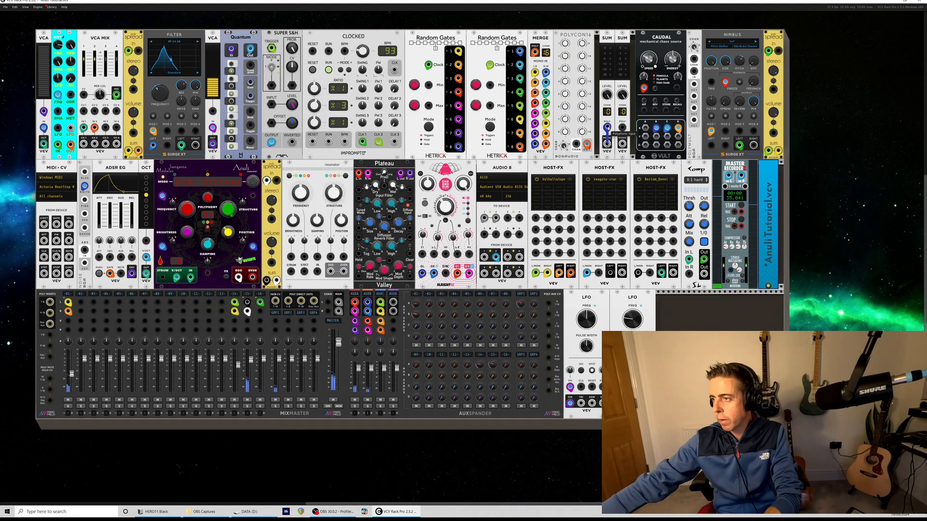
{"action": "left_click_drag", "start_coordinate": [607, 128], "coordinate": [71, 144]}
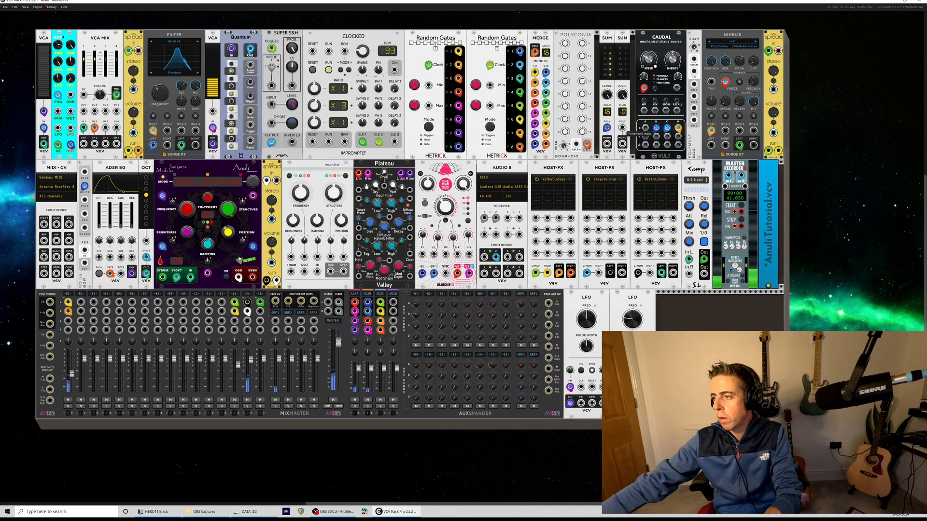
{"action": "left_click_drag", "start_coordinate": [622, 128], "coordinate": [411, 260]}
{"action": "left_click_drag", "start_coordinate": [300, 271], "coordinate": [239, 278]}
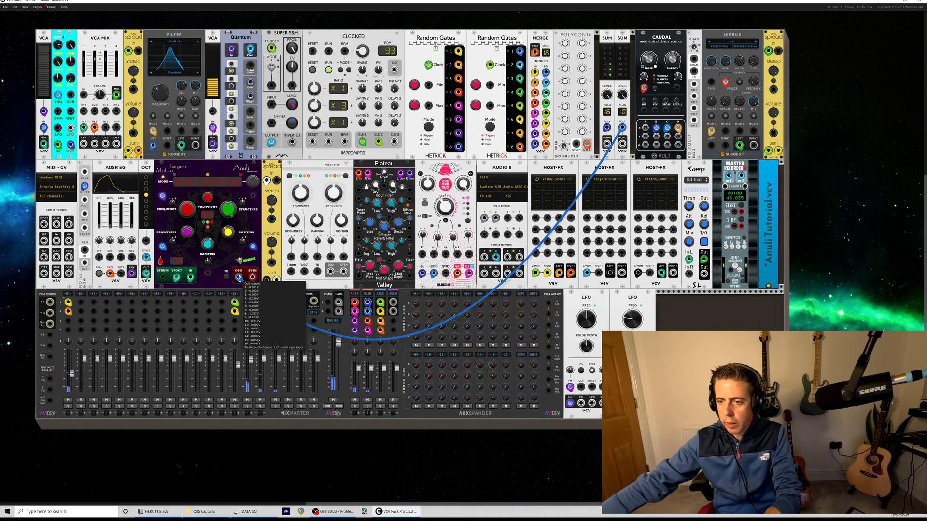
{"action": "left_click_drag", "start_coordinate": [239, 280], "coordinate": [239, 281]}
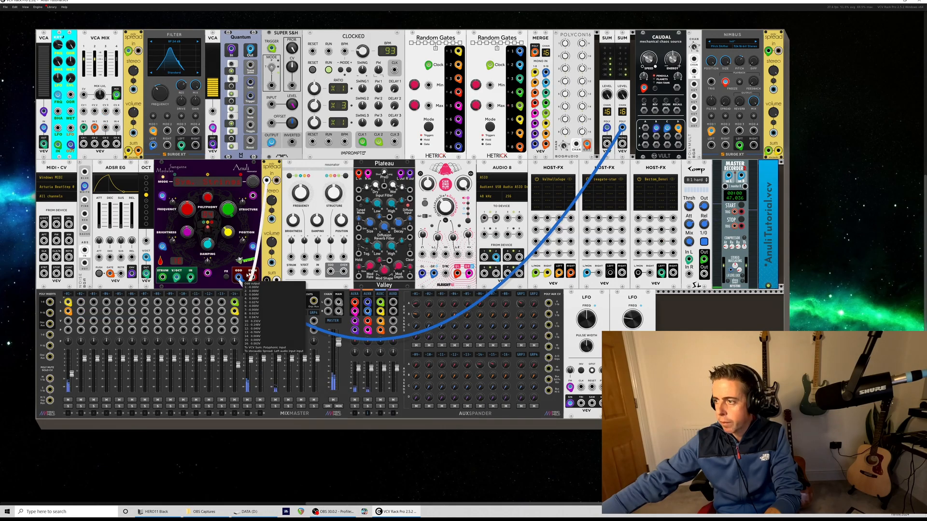
{"action": "mouse_move", "coordinate": [608, 97]}
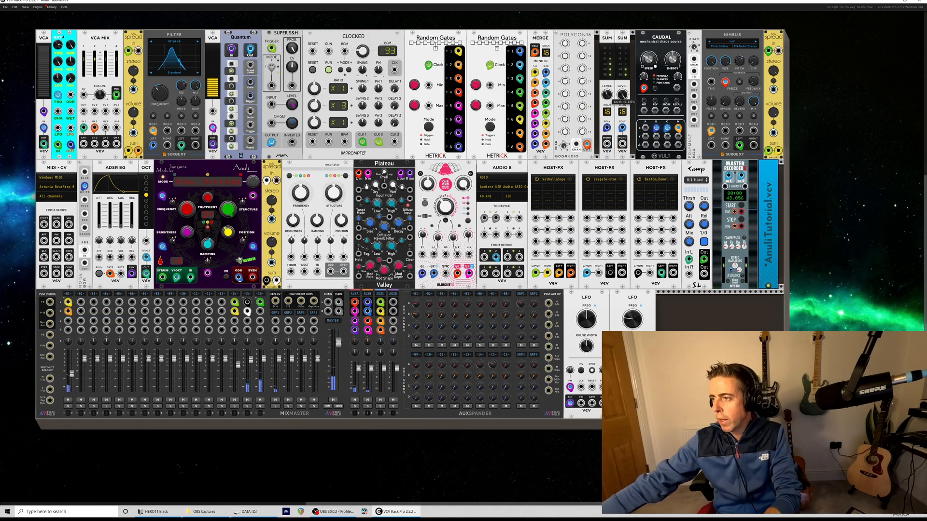
{"action": "mouse_move", "coordinate": [622, 95]}
{"action": "left_mouse_down"}
{"action": "mouse_move", "coordinate": [622, 103]}
{"action": "mouse_move", "coordinate": [622, 92]}
{"action": "left_mouse_up"}
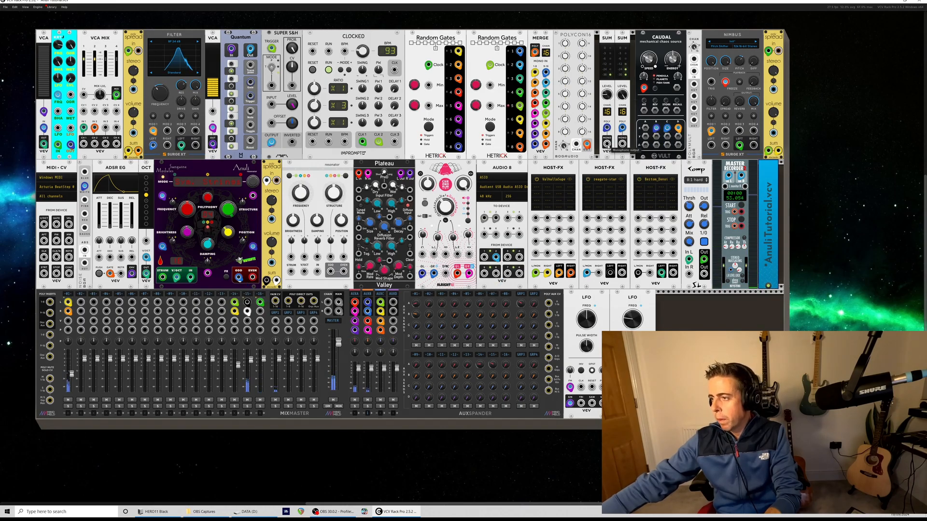
Route the summed signal from the SUM output through POLYMULT's signal input and into Nimbus's audio input.
{"action": "left_click_drag", "start_coordinate": [607, 144], "coordinate": [711, 145]}
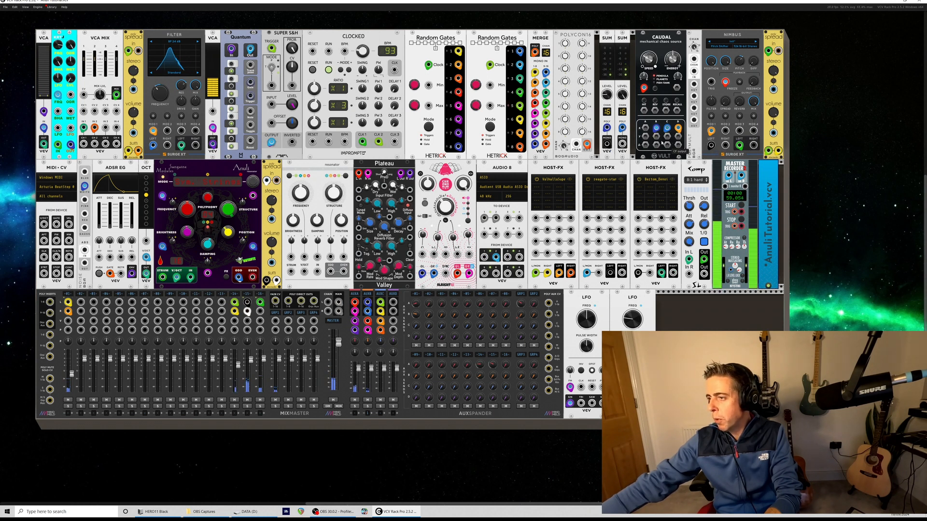
{"action": "left_click_drag", "start_coordinate": [622, 144], "coordinate": [711, 145]}
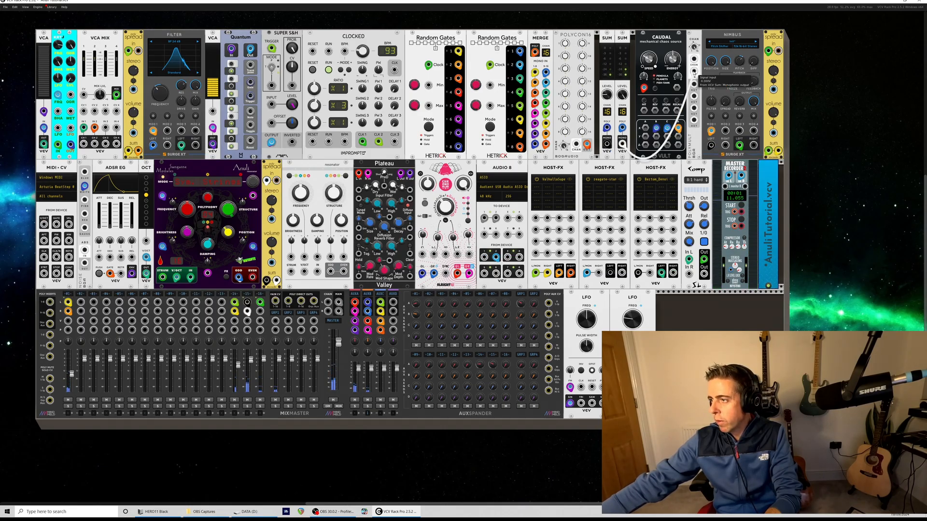
{"action": "left_click_drag", "start_coordinate": [711, 145], "coordinate": [694, 71]}
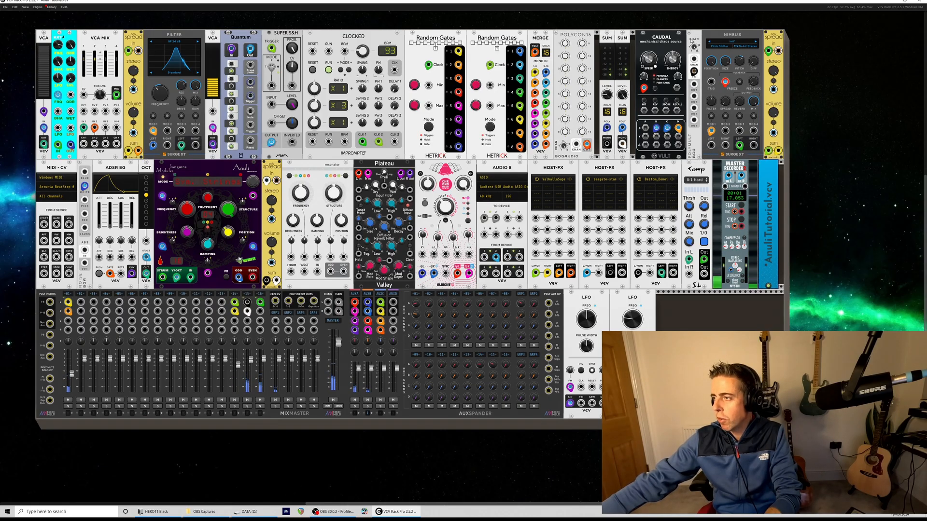
{"action": "left_click_drag", "start_coordinate": [694, 83], "coordinate": [712, 144]}
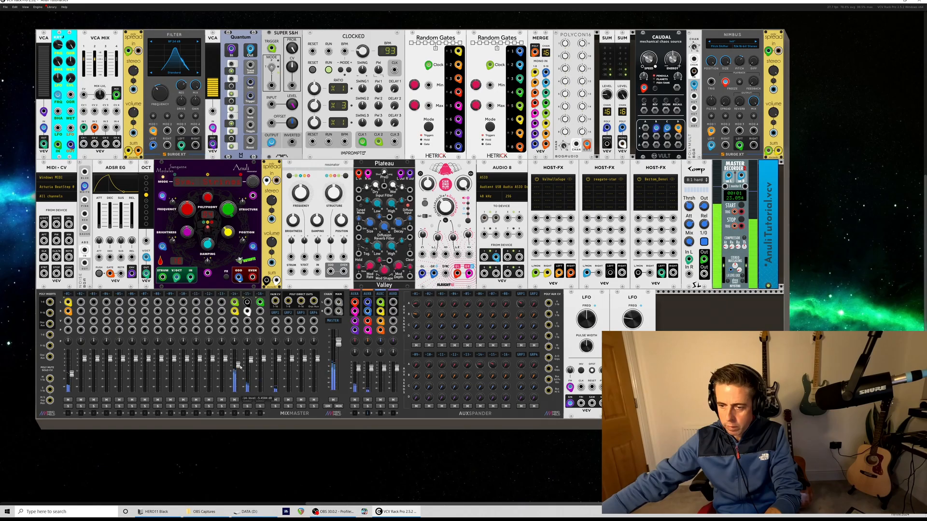
Lower the Nimbus fader on MixMaster track 14, and mute tracks 1 and 15 to isolate the granular layer.
{"action": "left_click_drag", "start_coordinate": [240, 367], "coordinate": [240, 372]}
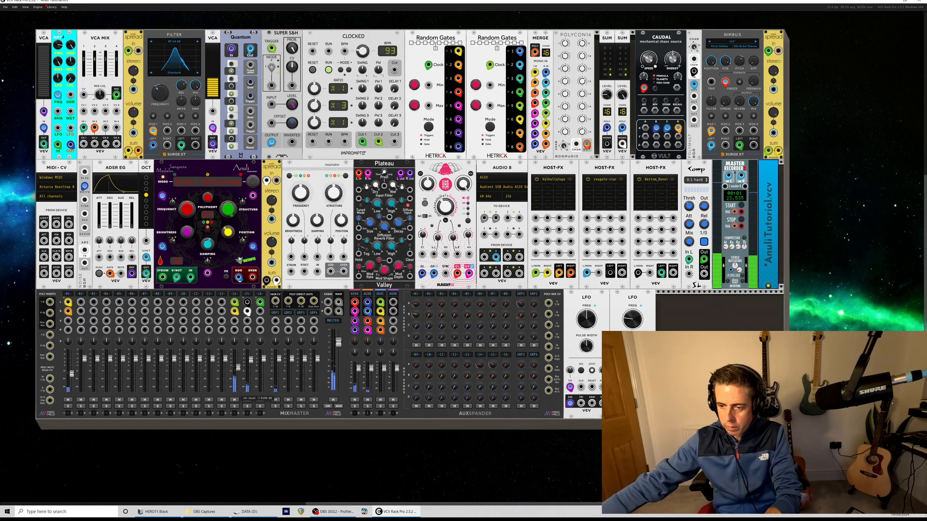
{"action": "right_click", "coordinate": [235, 298]}
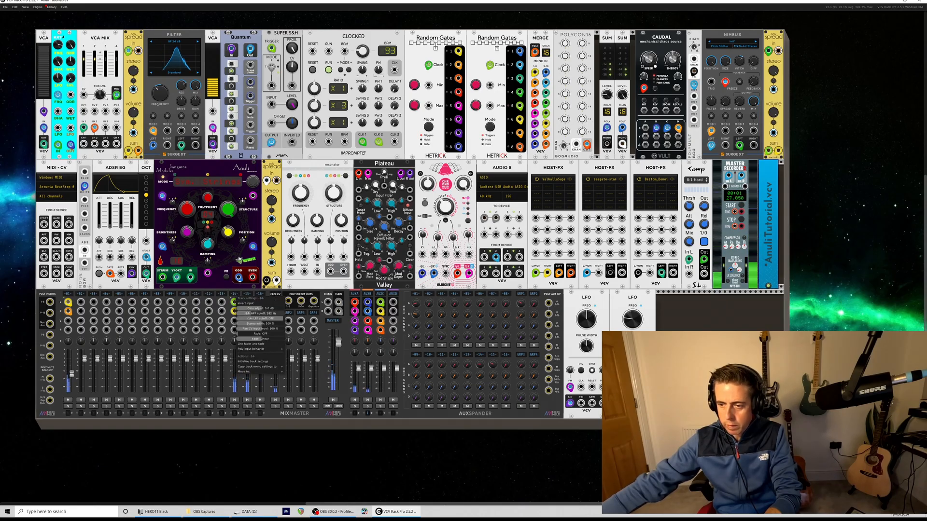
{"action": "left_click", "coordinate": [224, 391]}
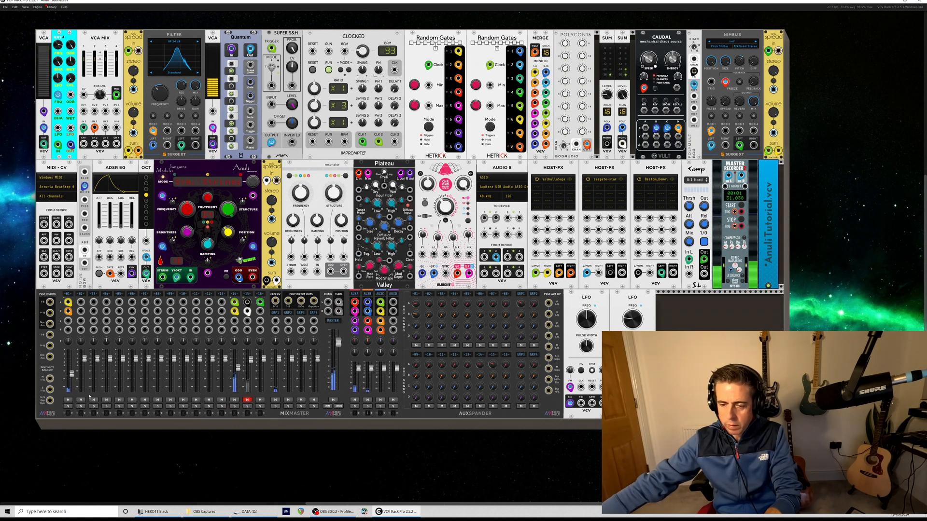
{"action": "left_click", "coordinate": [68, 400]}
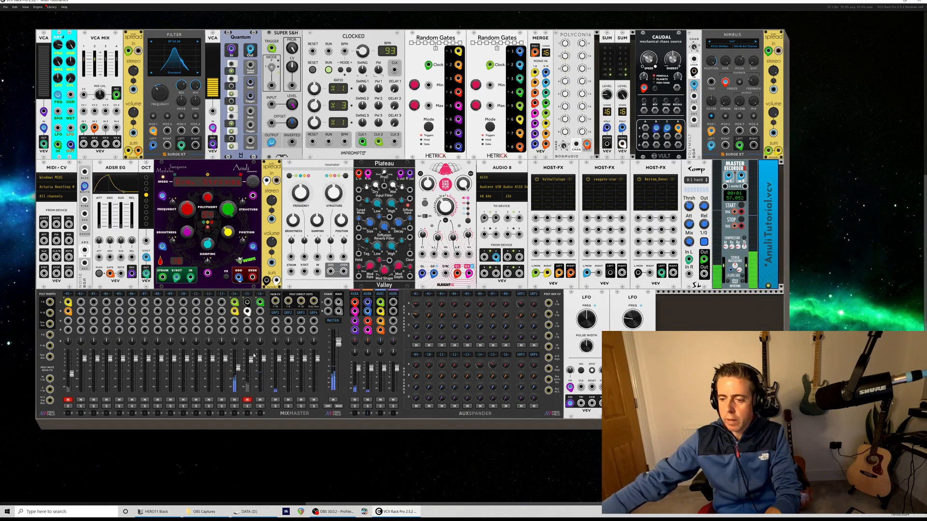
{"action": "left_click_drag", "start_coordinate": [238, 368], "coordinate": [238, 375]}
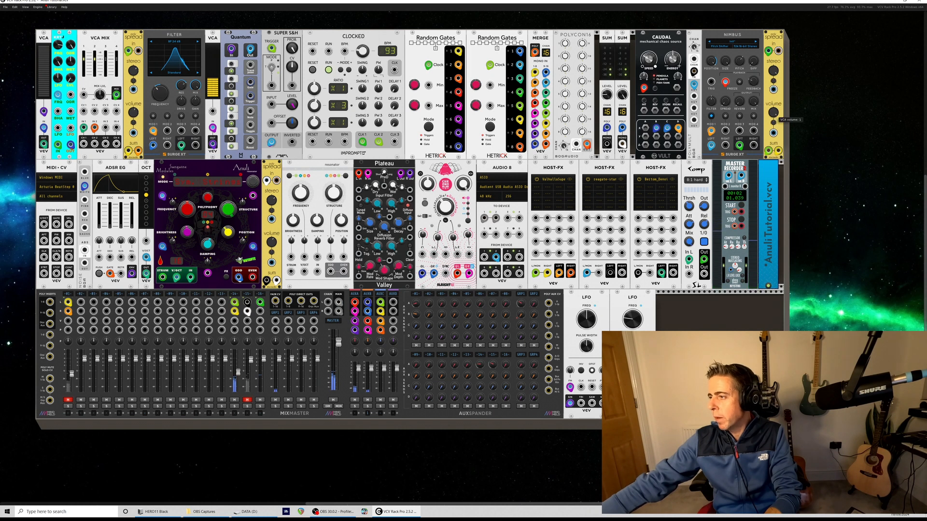
Adjust Nimbus's feedback and the volume on its Spread module, and unmute mixer tracks 1 and 15.
{"action": "left_click_drag", "start_coordinate": [774, 112], "coordinate": [773, 120]}
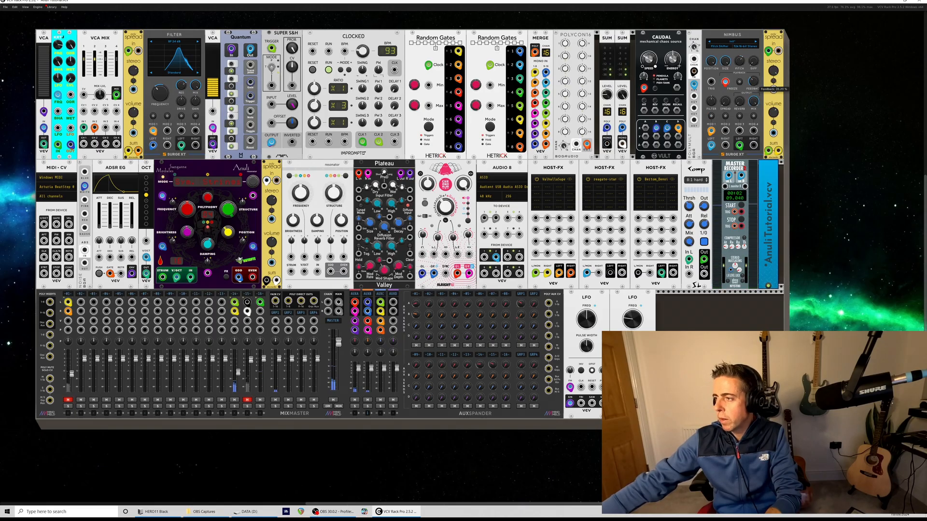
{"action": "left_click_drag", "start_coordinate": [753, 101], "coordinate": [753, 98]}
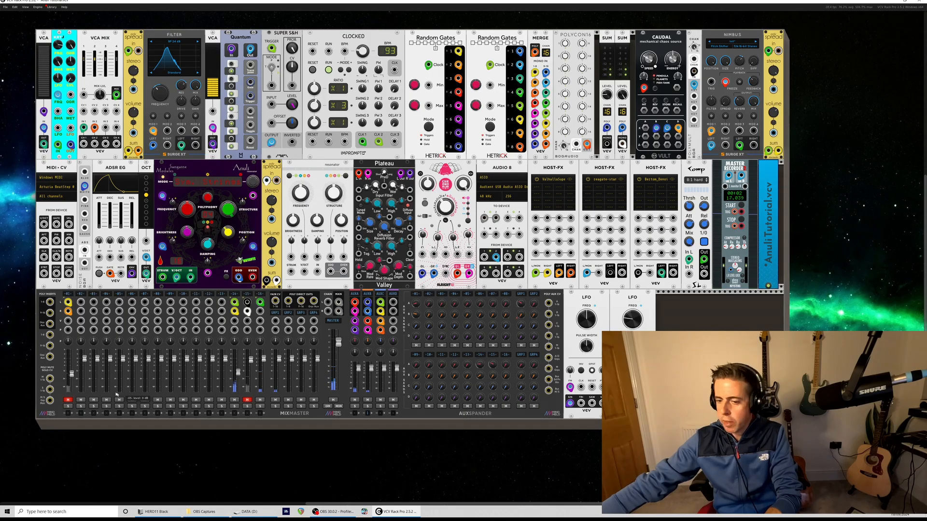
{"action": "left_click", "coordinate": [68, 400]}
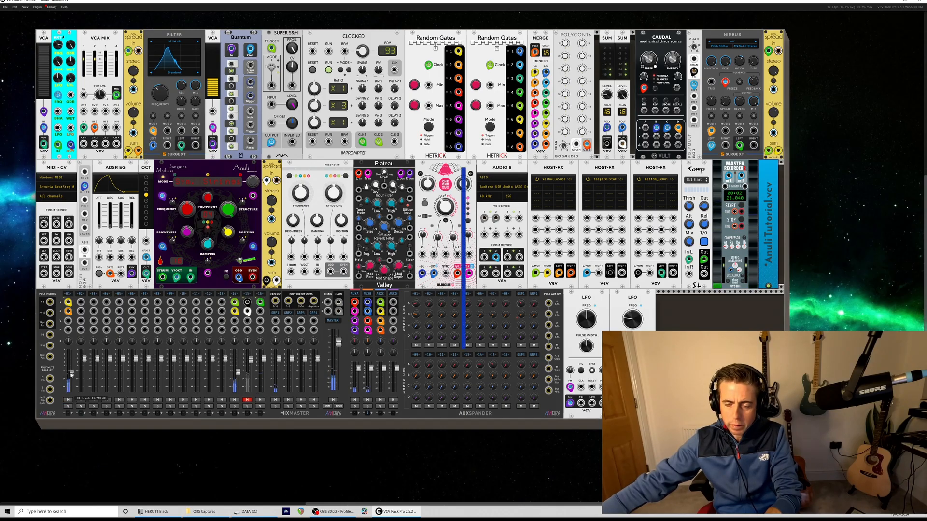
{"action": "left_click", "coordinate": [248, 400]}
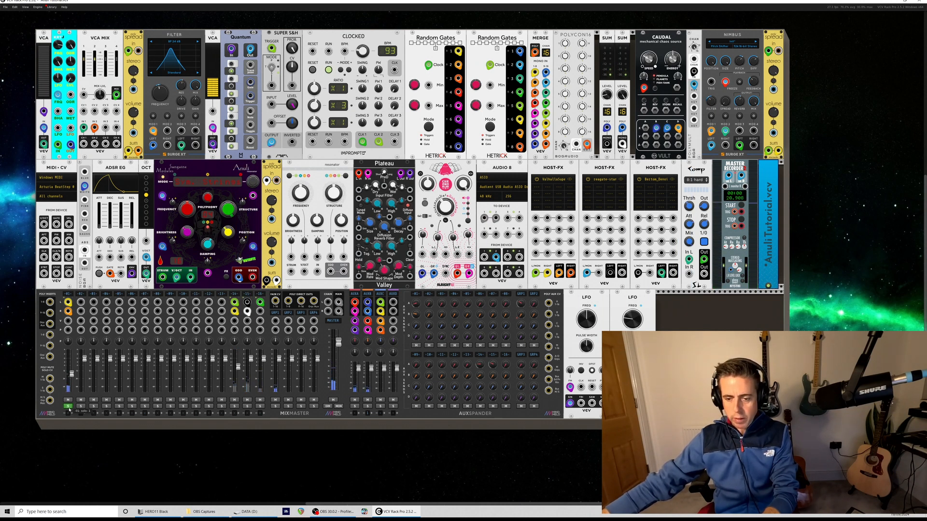
Solo mixer tracks 1, 16, 15 and 14, bringing the patch's layers in one after another.
{"action": "left_click", "coordinate": [260, 406]}
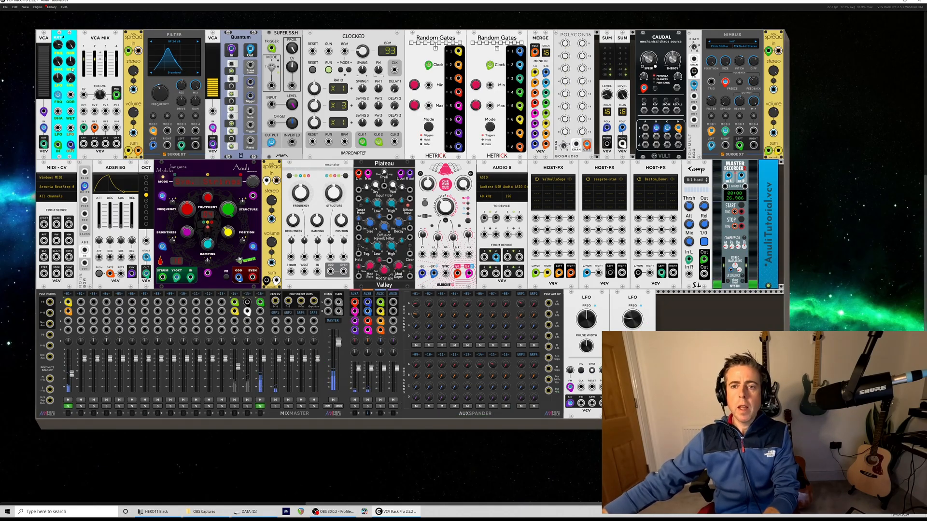
{"action": "mouse_move", "coordinate": [71, 69]}
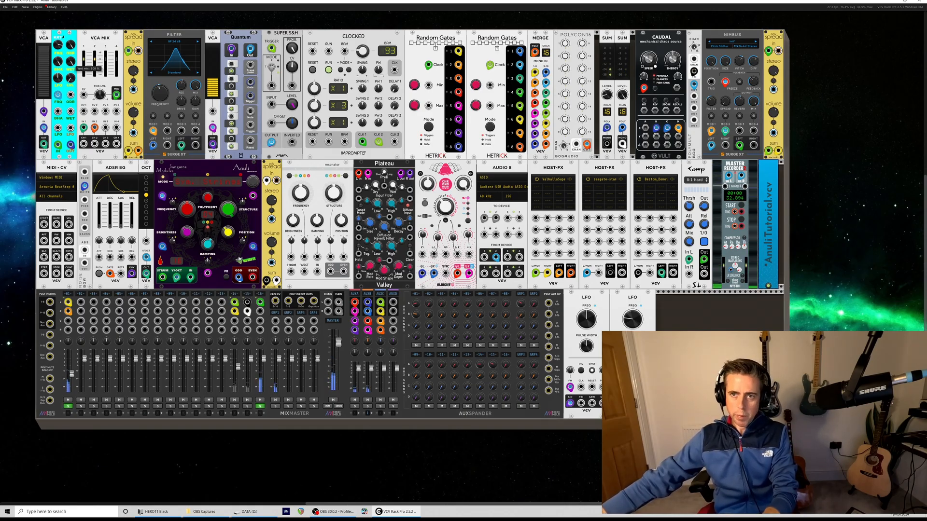
{"action": "left_click_drag", "start_coordinate": [71, 69], "coordinate": [71, 84]}
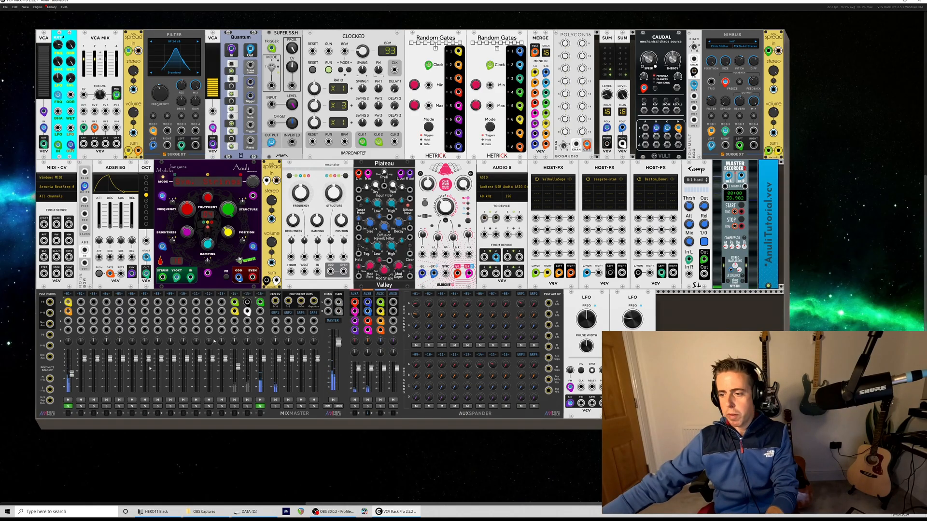
{"action": "mouse_move", "coordinate": [606, 95]}
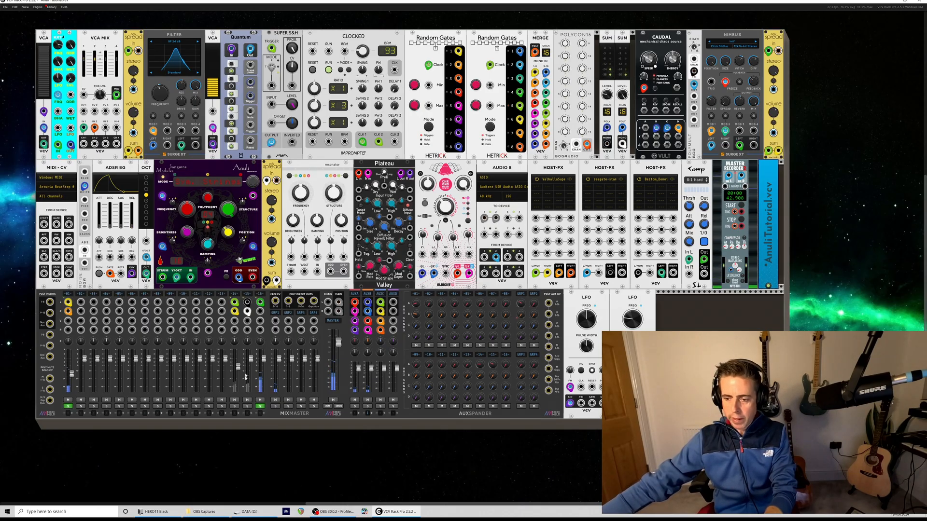
{"action": "left_click", "coordinate": [247, 406]}
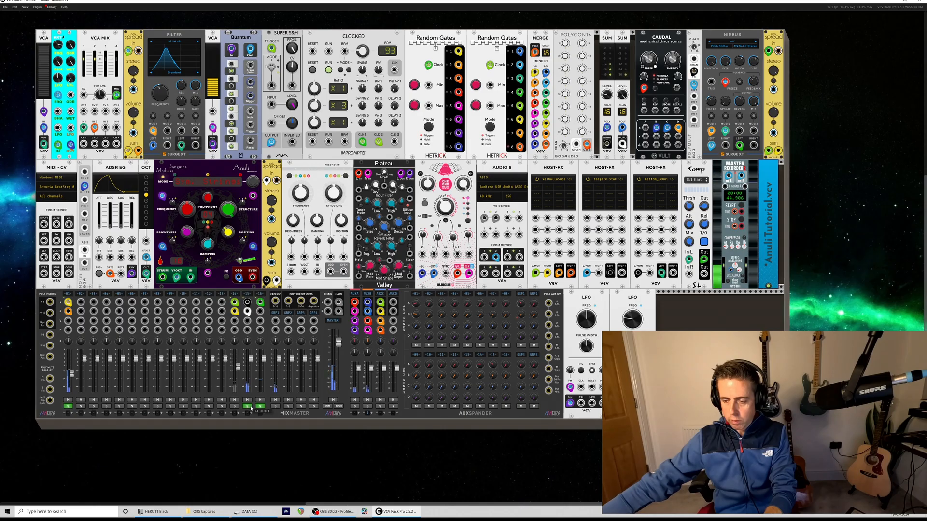
{"action": "left_click", "coordinate": [234, 407]}
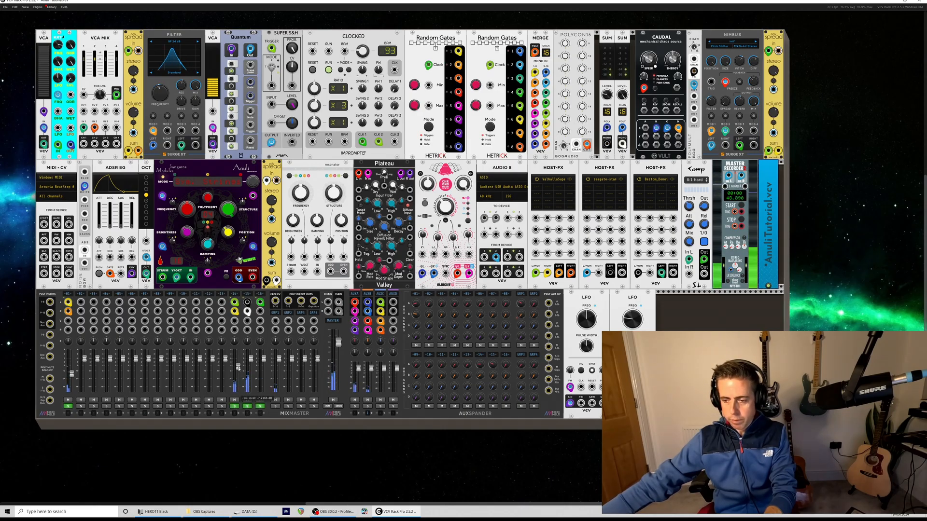
Raise the Nimbus fader on track 14 slightly and turn down Nimbus's filter.
{"action": "left_click_drag", "start_coordinate": [238, 368], "coordinate": [238, 366]}
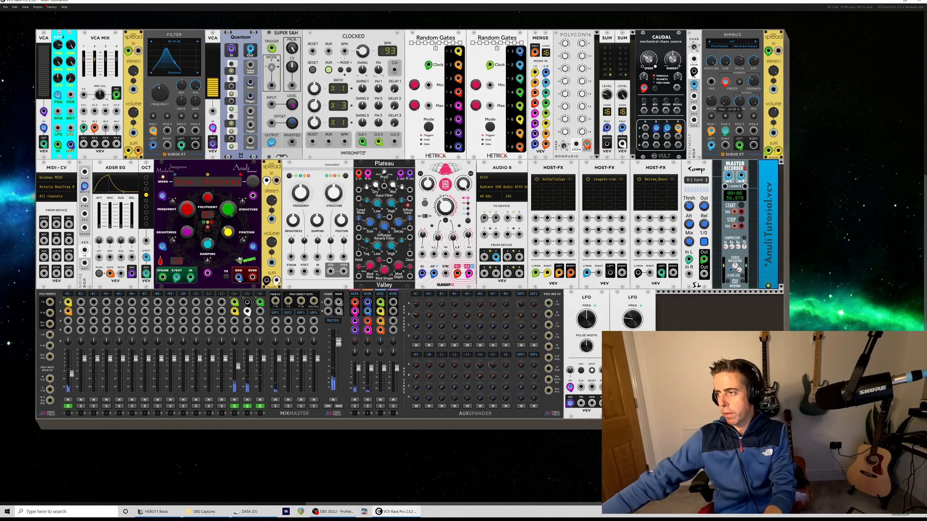
{"action": "left_click_drag", "start_coordinate": [725, 100], "coordinate": [725, 103]}
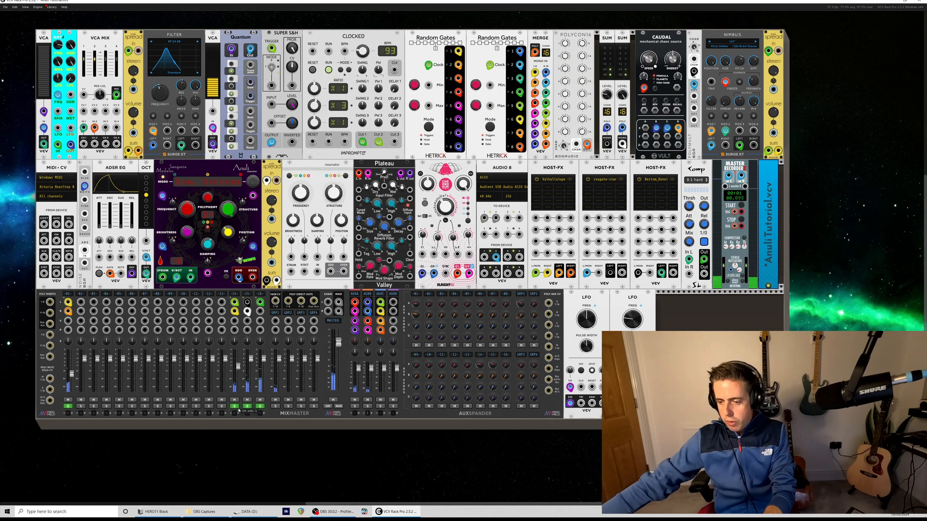
Remove the solo from mixer tracks 14 and 1, and raise track 15's auxiliary send.
{"action": "left_click", "coordinate": [235, 407]}
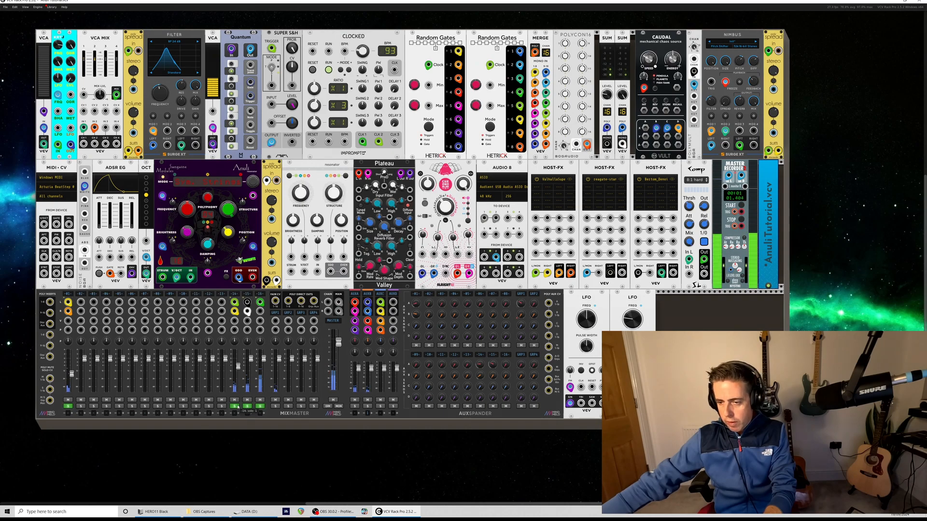
{"action": "left_click", "coordinate": [67, 408]}
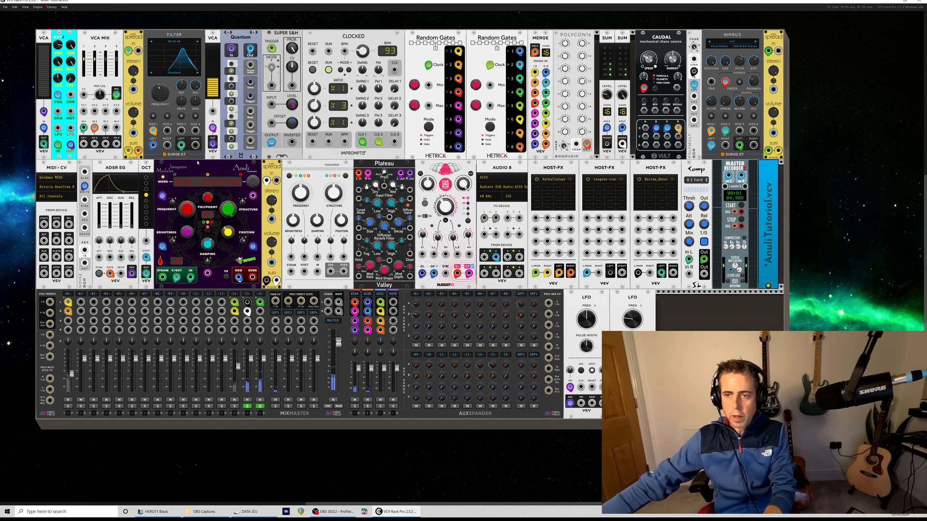
{"action": "mouse_move", "coordinate": [162, 88]}
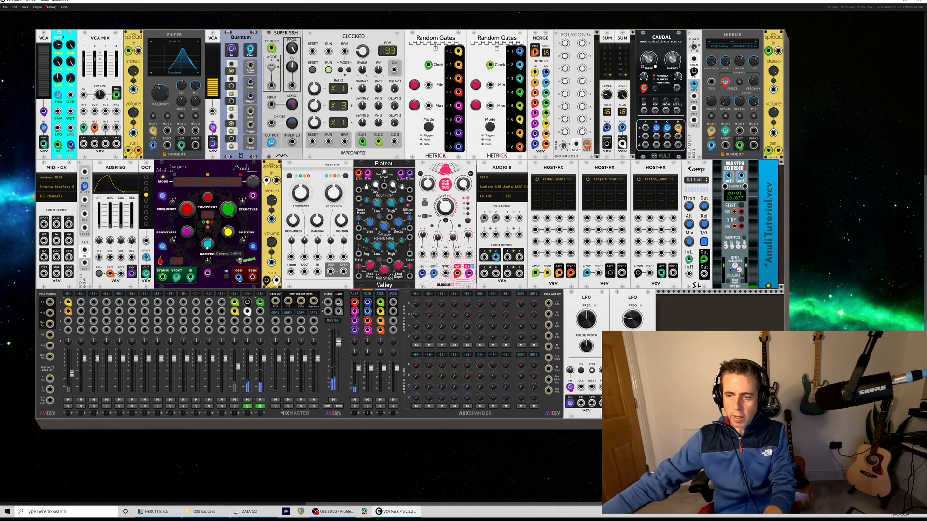
{"action": "mouse_move", "coordinate": [228, 232]}
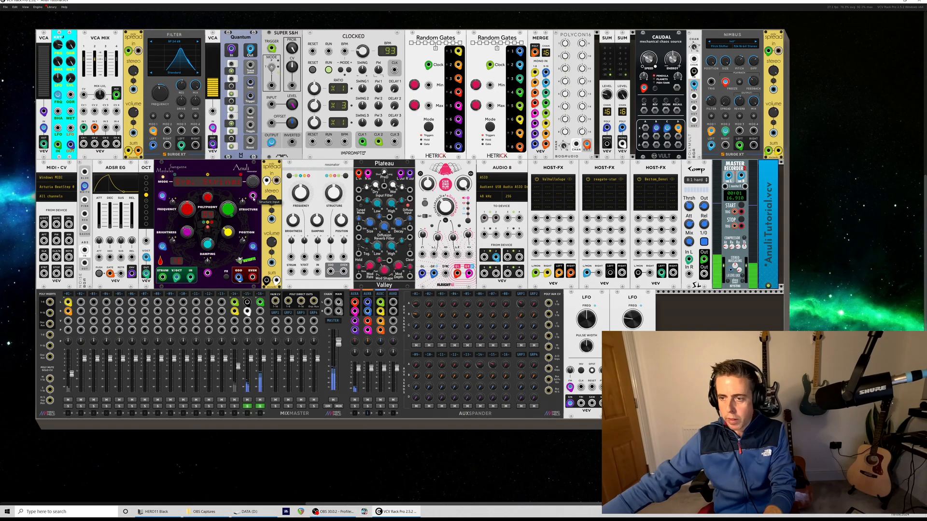
{"action": "left_click_drag", "start_coordinate": [253, 195], "coordinate": [628, 145]}
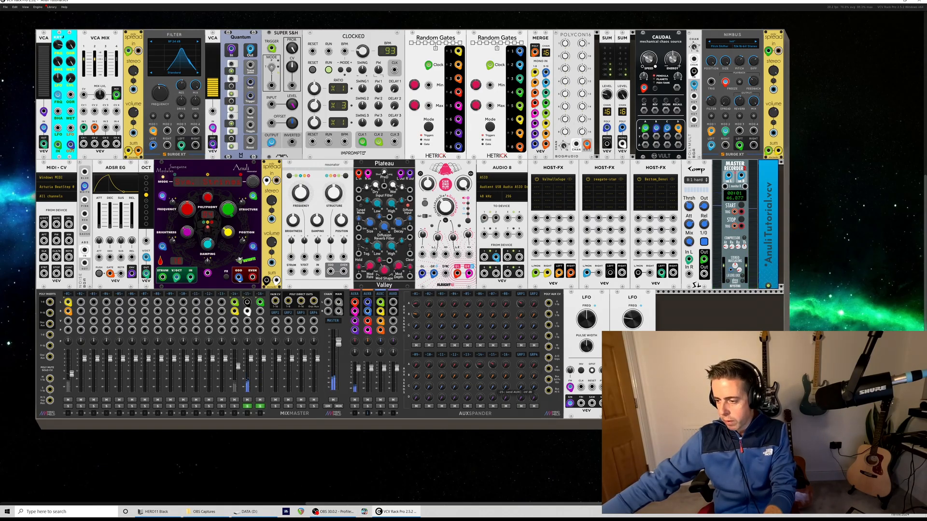
{"action": "left_click_drag", "start_coordinate": [493, 389], "coordinate": [494, 374]}
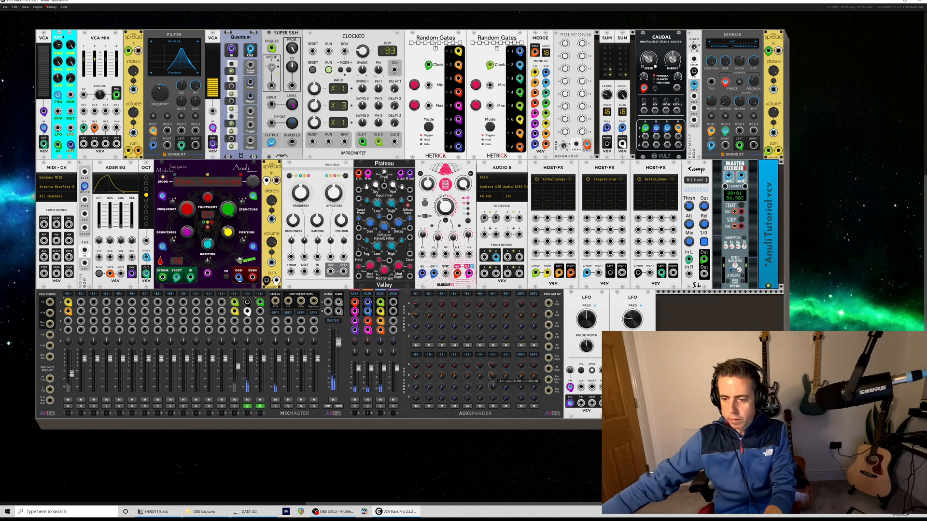
Solo mixer tracks 14 and 1 again, and fine-tune their fader levels against the other soloed layers.
{"action": "left_click", "coordinate": [235, 407]}
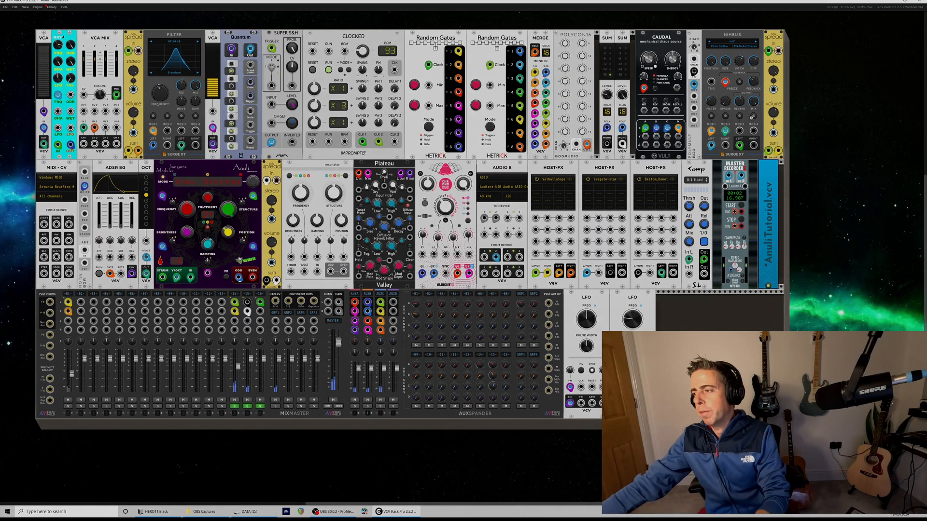
{"action": "mouse_move", "coordinate": [773, 113]}
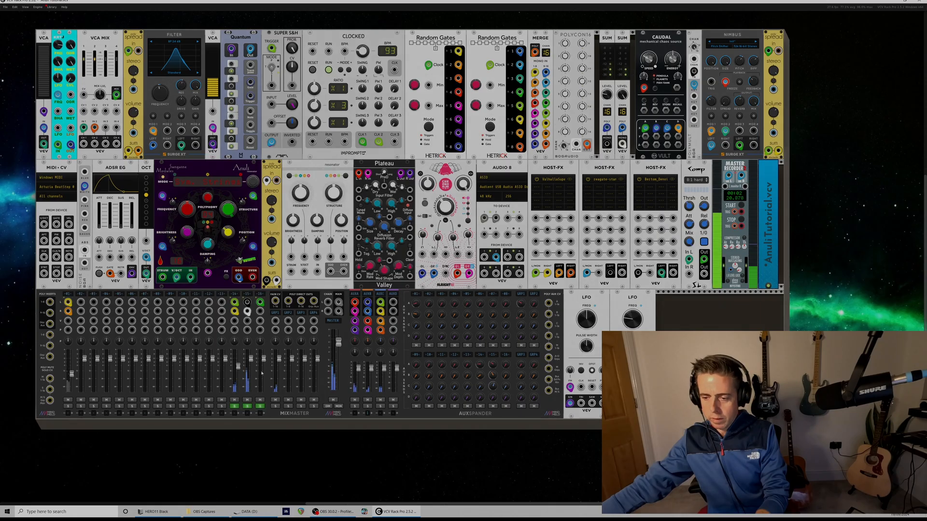
{"action": "mouse_move", "coordinate": [177, 391]}
{"action": "left_click", "coordinate": [70, 401]}
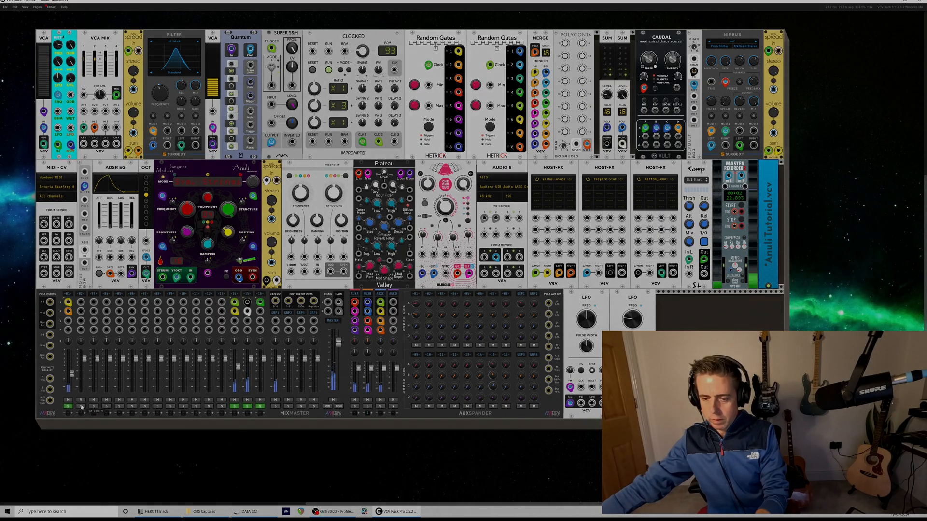
{"action": "mouse_move", "coordinate": [73, 381]}
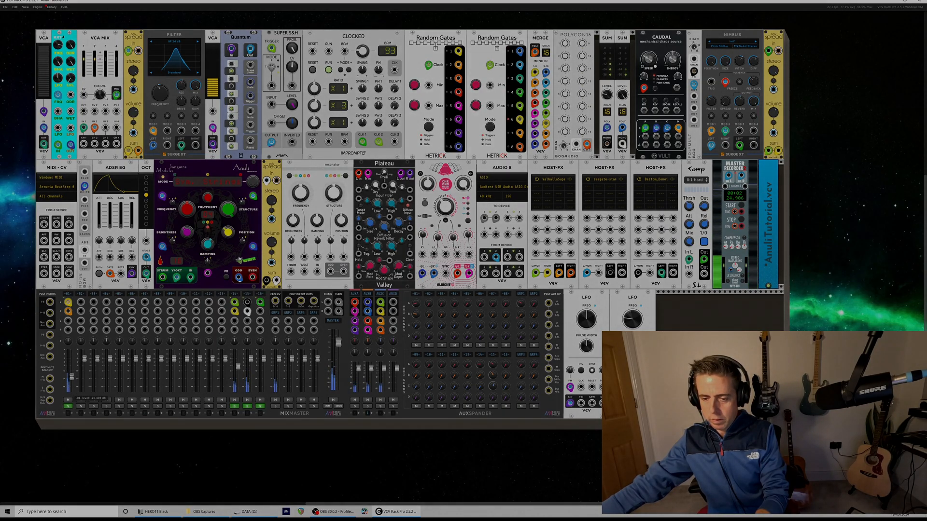
{"action": "mouse_move", "coordinate": [244, 368]}
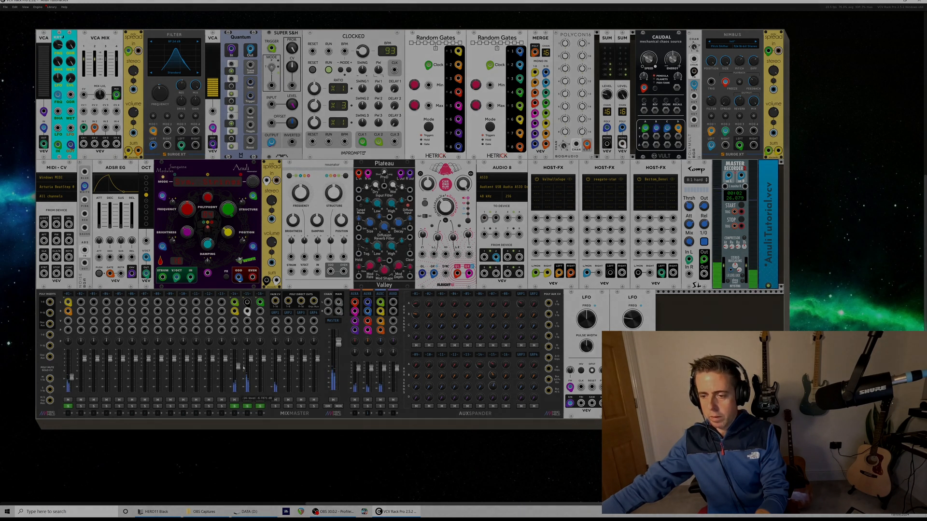